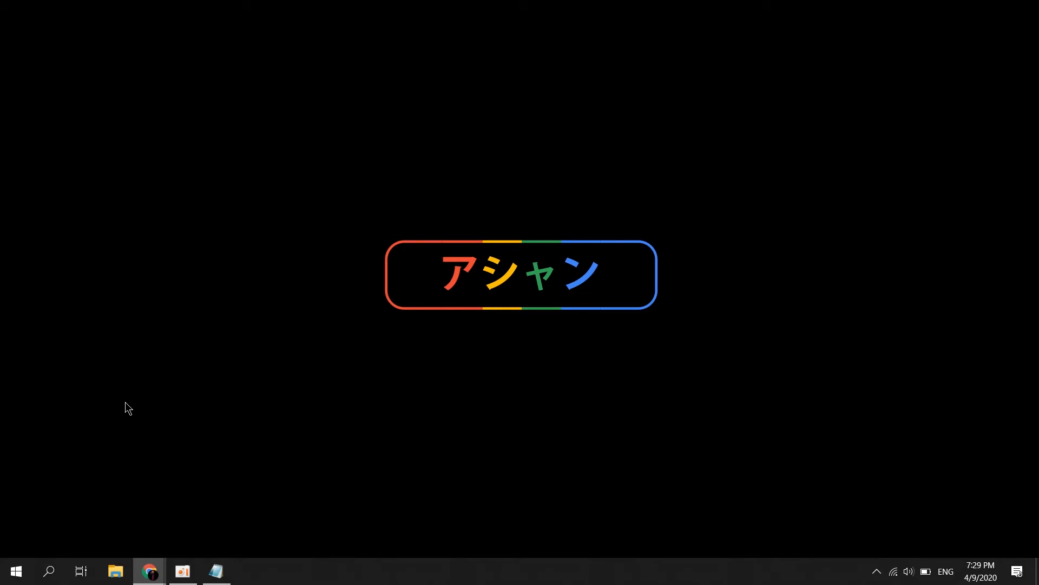
Search the Windows Start menu for Adobe Illustrator CC 2017 and launch it
key(super)
text(adobe)
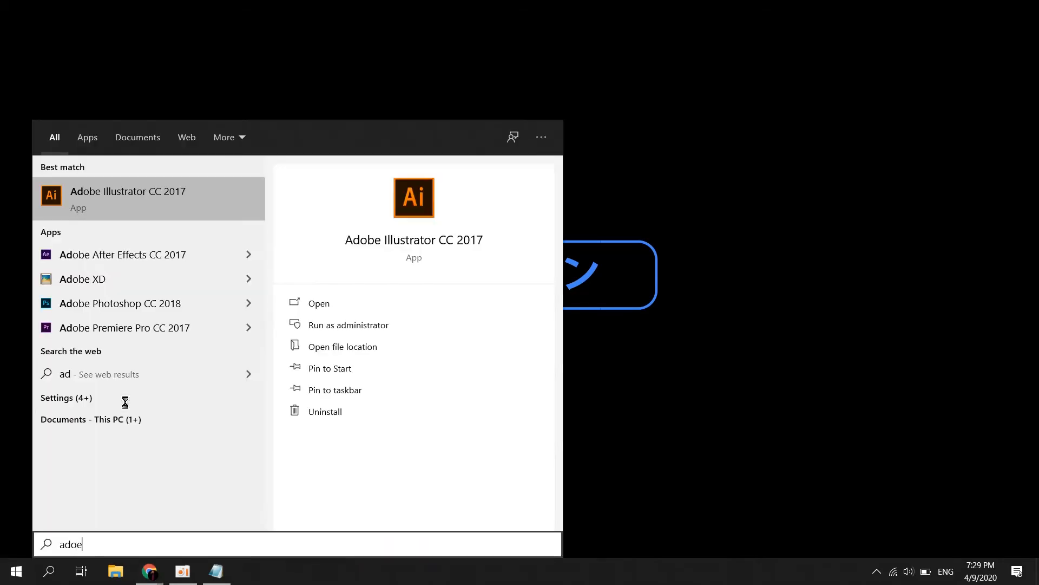
key(BackSpace)
key(BackSpace)
key(BackSpace)
key(Return)
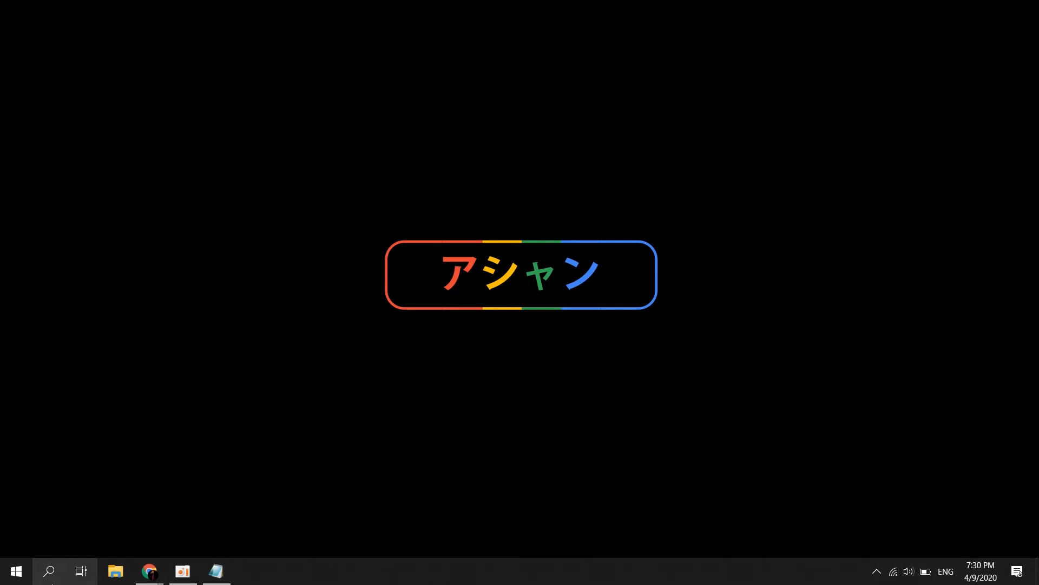
click(48, 571)
text(ai)
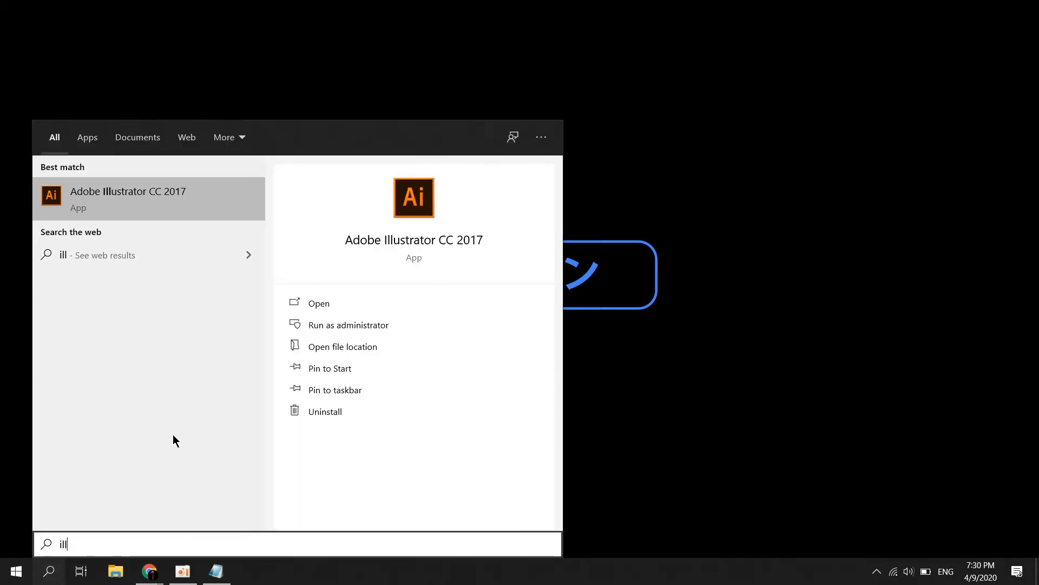
key(Return)
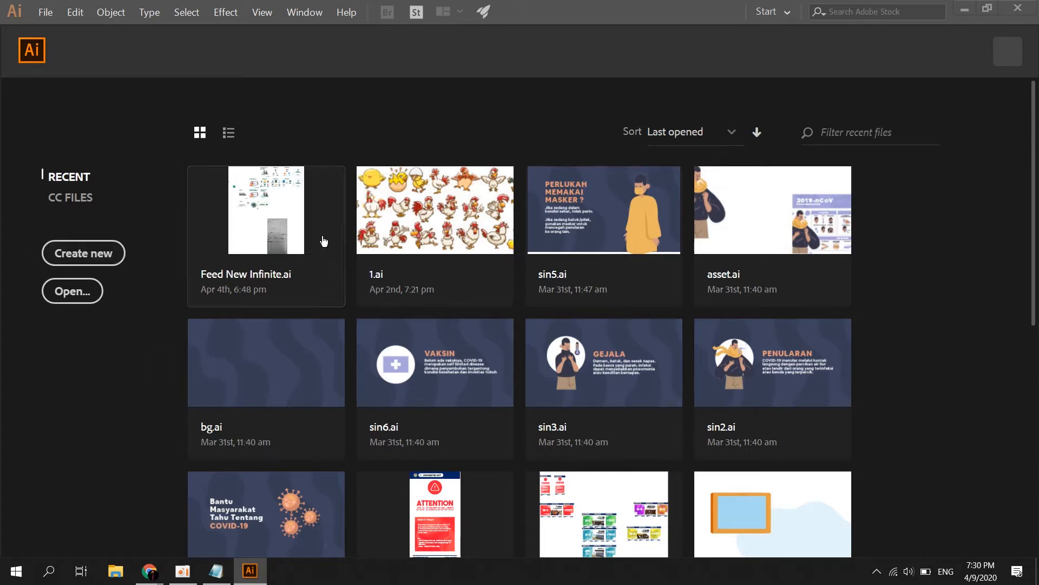
Start a new document and enter 400 mm for its width and height
click(81, 253)
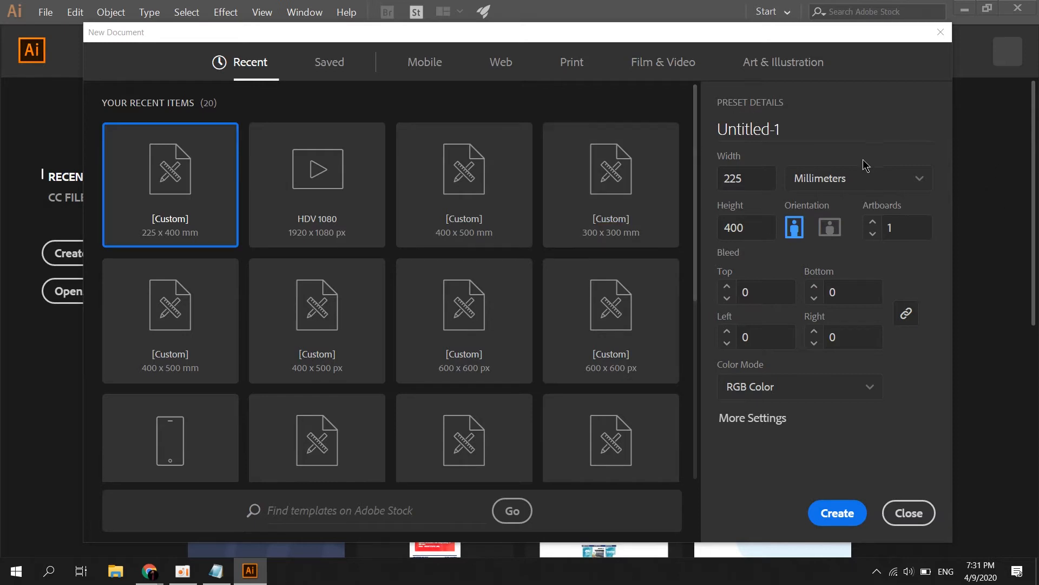
scroll(700, 135, down, 1)
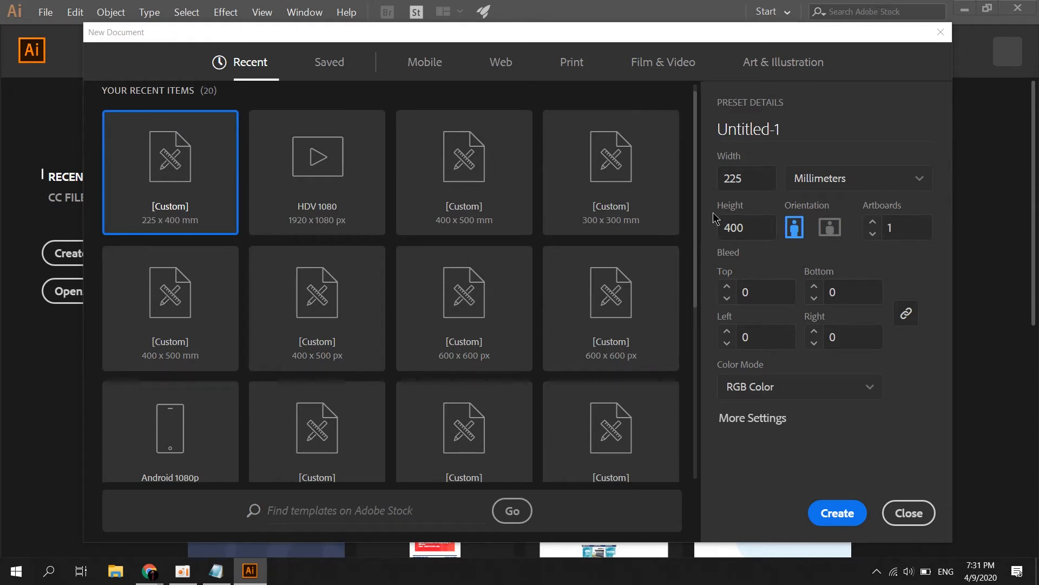
click(761, 182)
text(400)
click(738, 235)
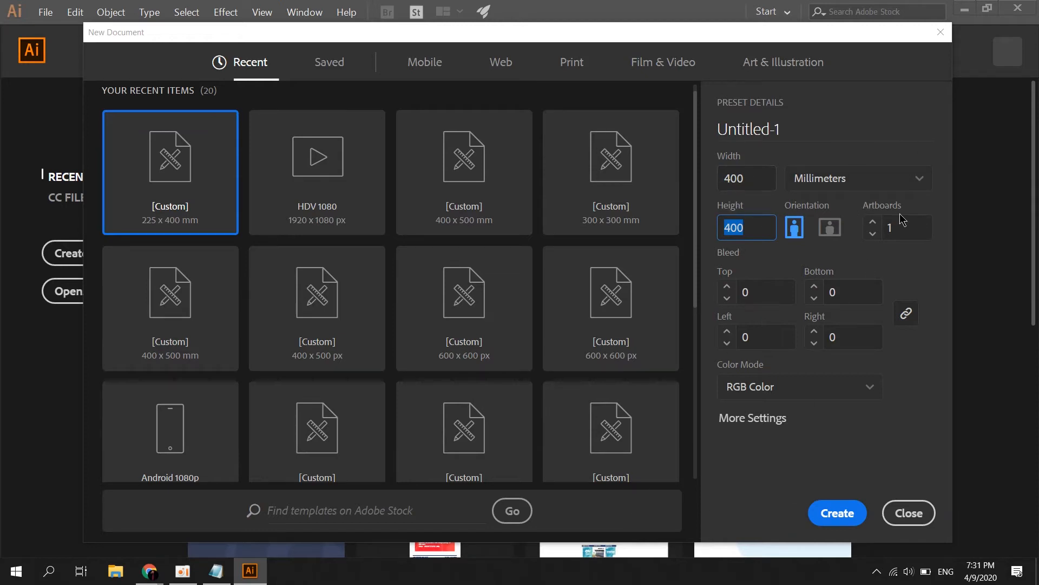
Check the detailed settings, leave the artboard count at one, and discard changes
click(753, 418)
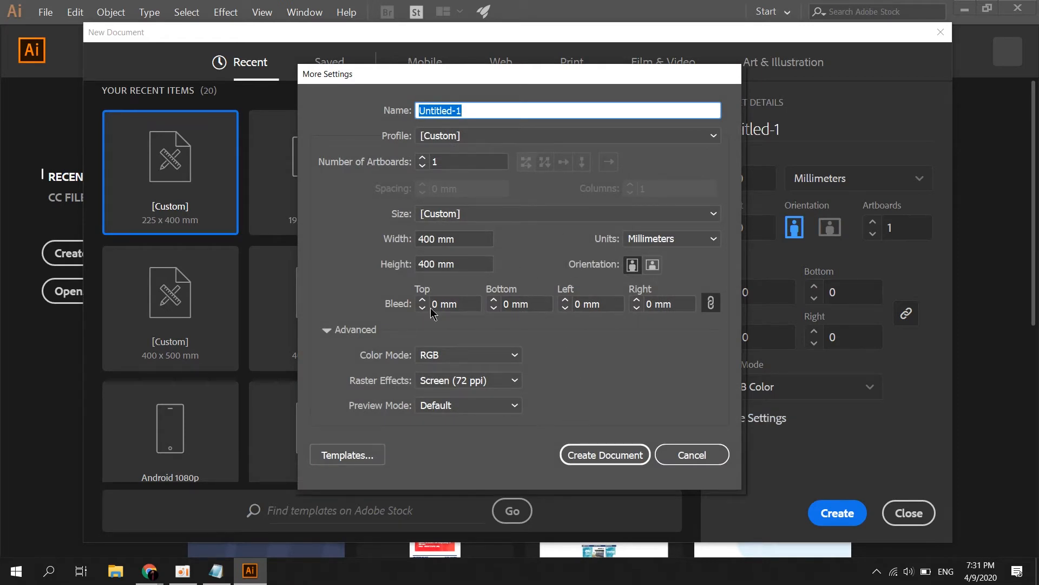
click(422, 158)
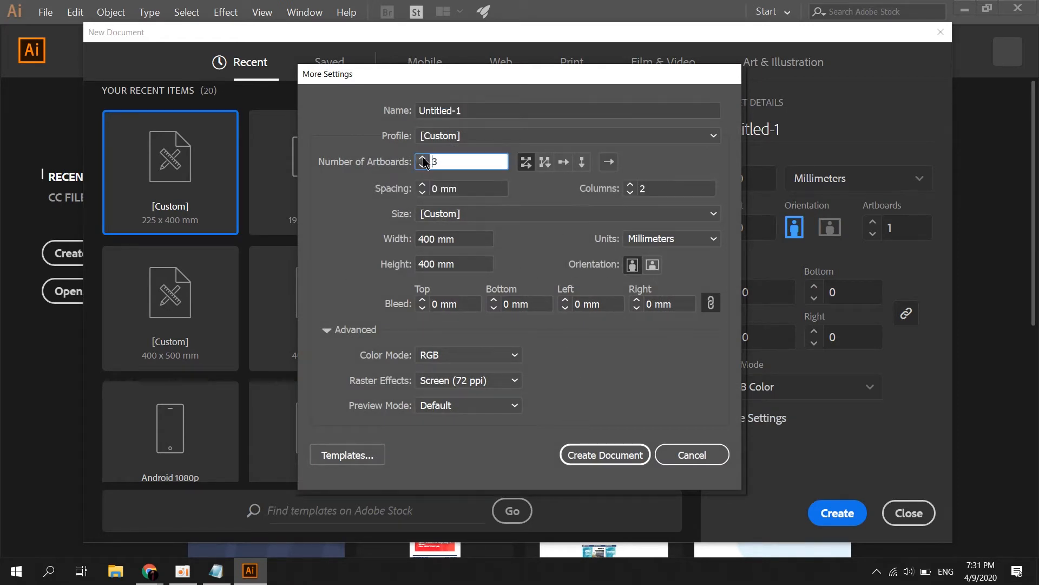
click(422, 158)
click(422, 165)
click(422, 166)
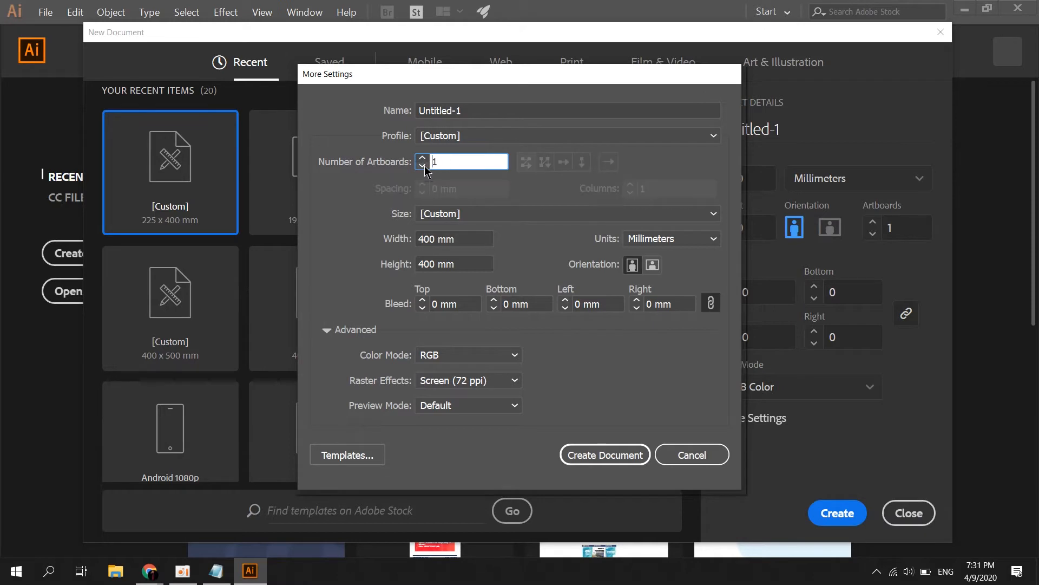
click(695, 453)
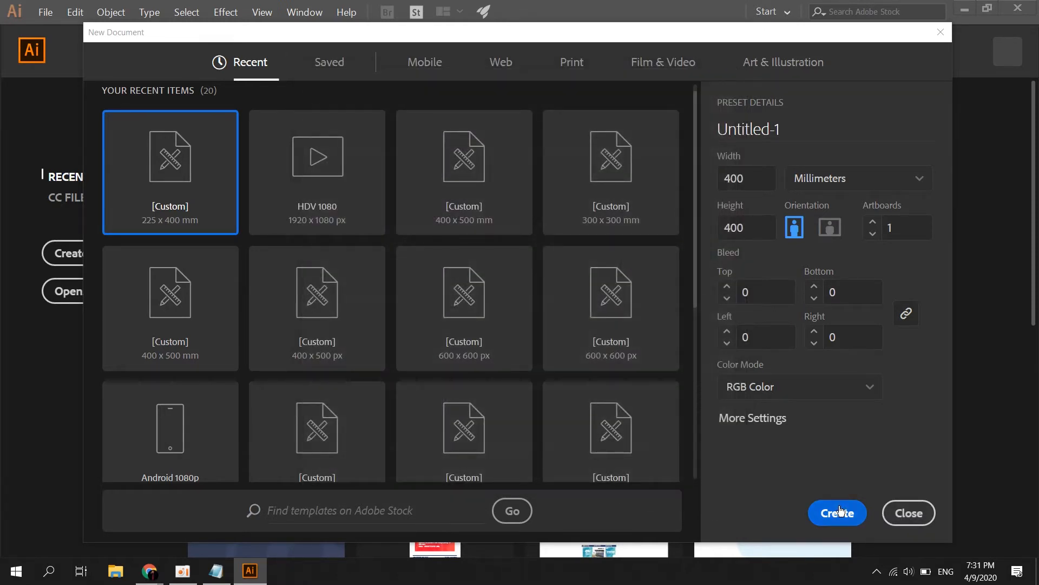
Keep RGB colour mode and create the 400 × 400 mm document
click(870, 388)
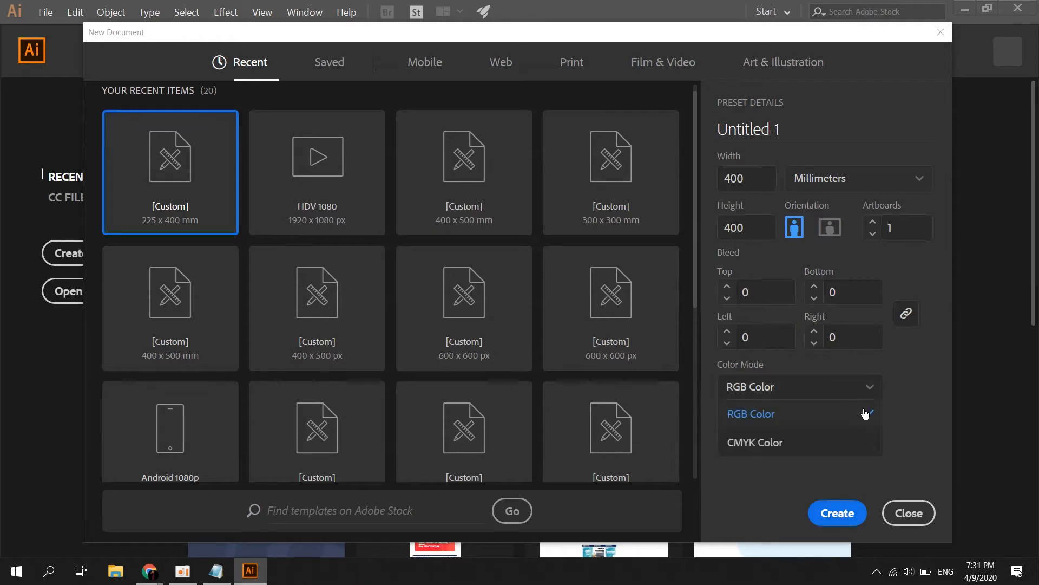
click(824, 419)
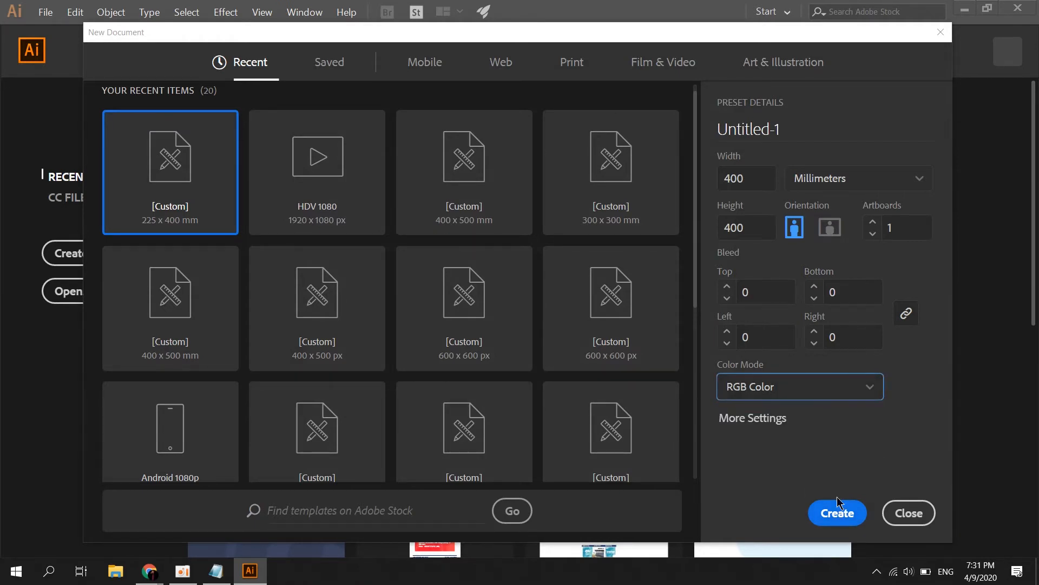
click(837, 513)
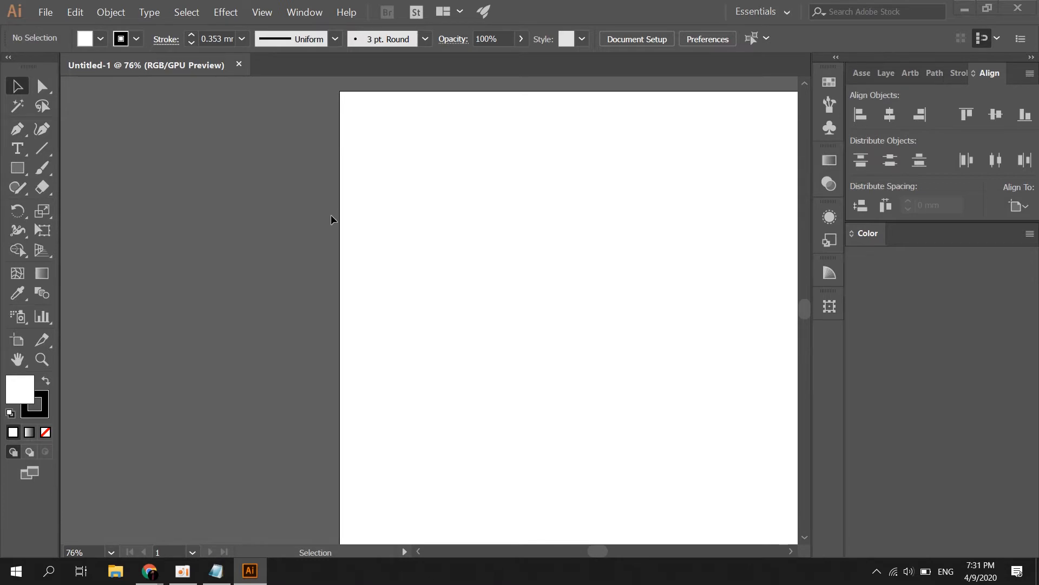
scroll(344, 238, down, 1)
scroll(542, 265, down, 1)
scroll(694, 292, up, 1)
scroll(682, 281, down, 1)
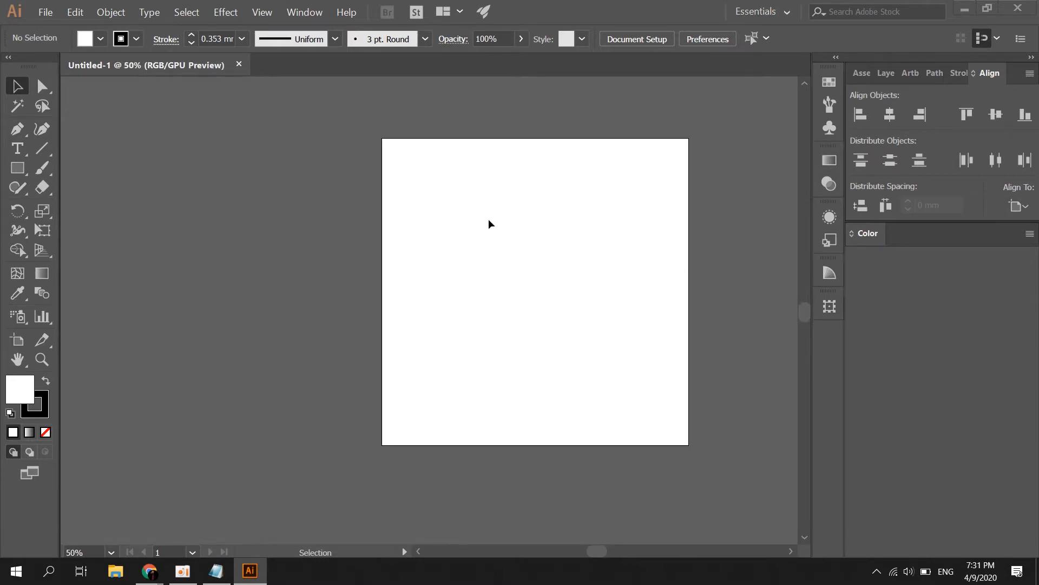
scroll(622, 162, up, 1)
scroll(401, 122, down, 1)
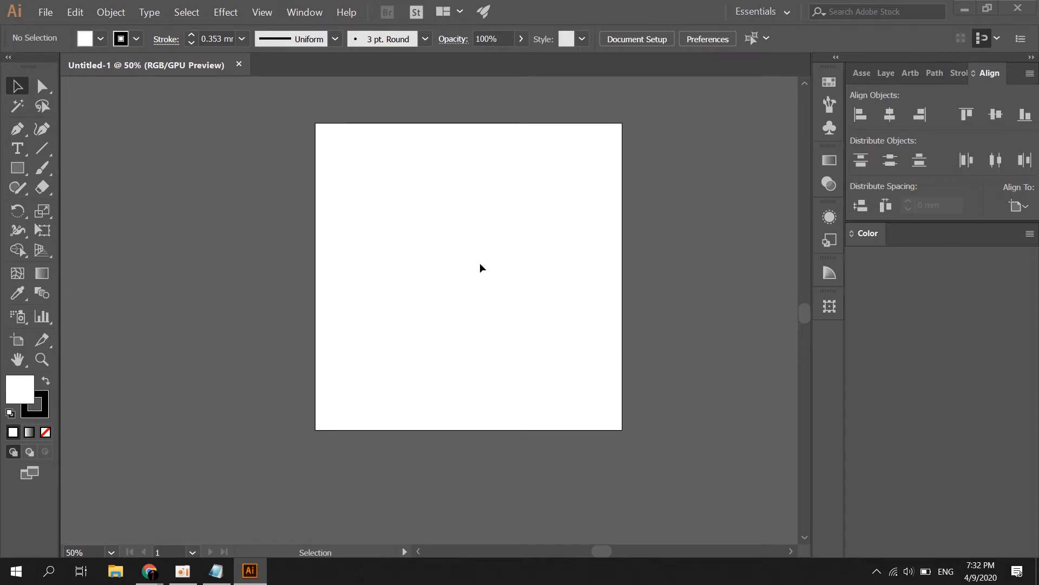
key(alt+Tab)
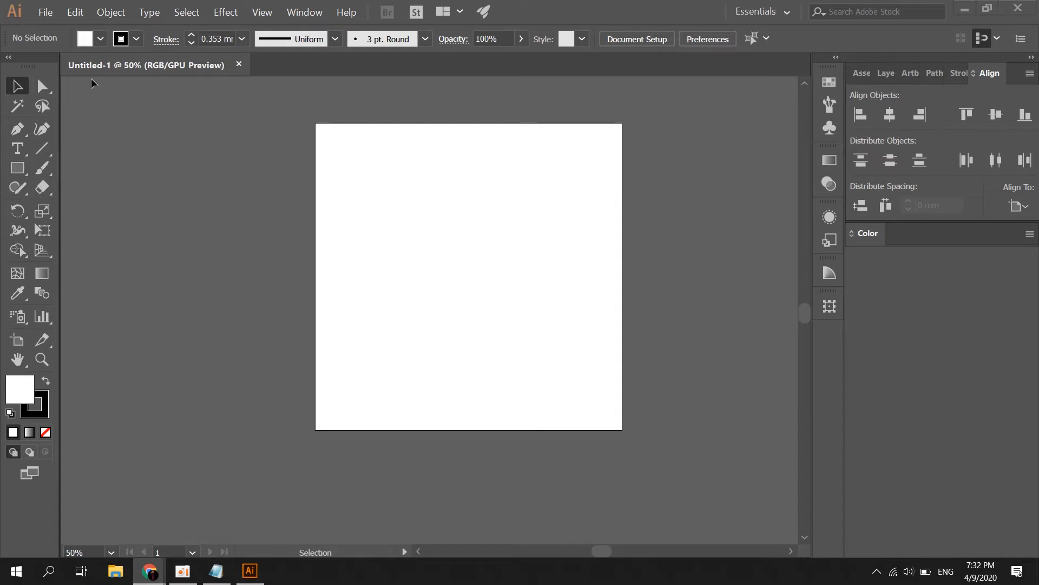
key(alt+Tab)
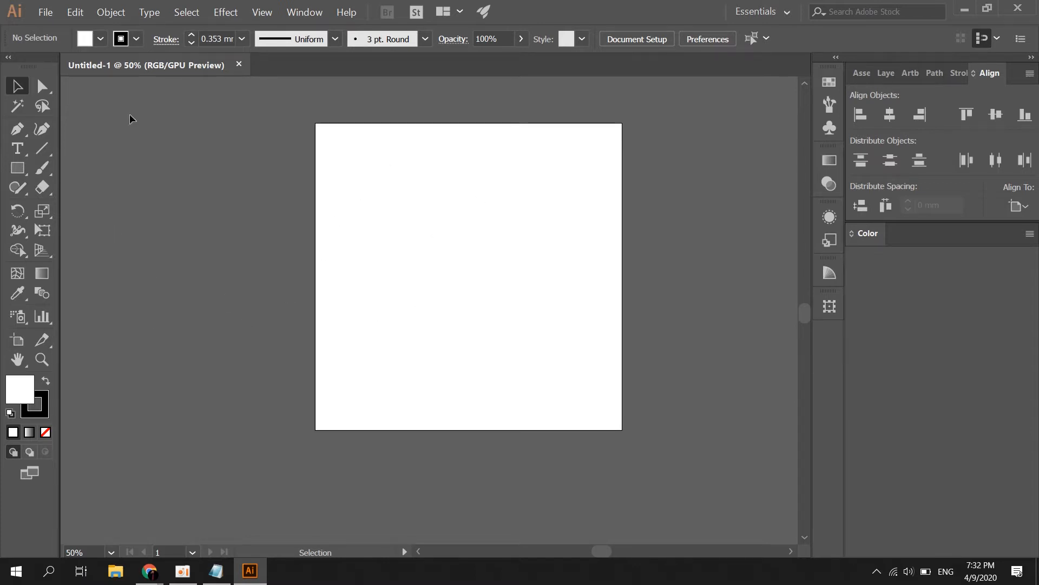
key(m)
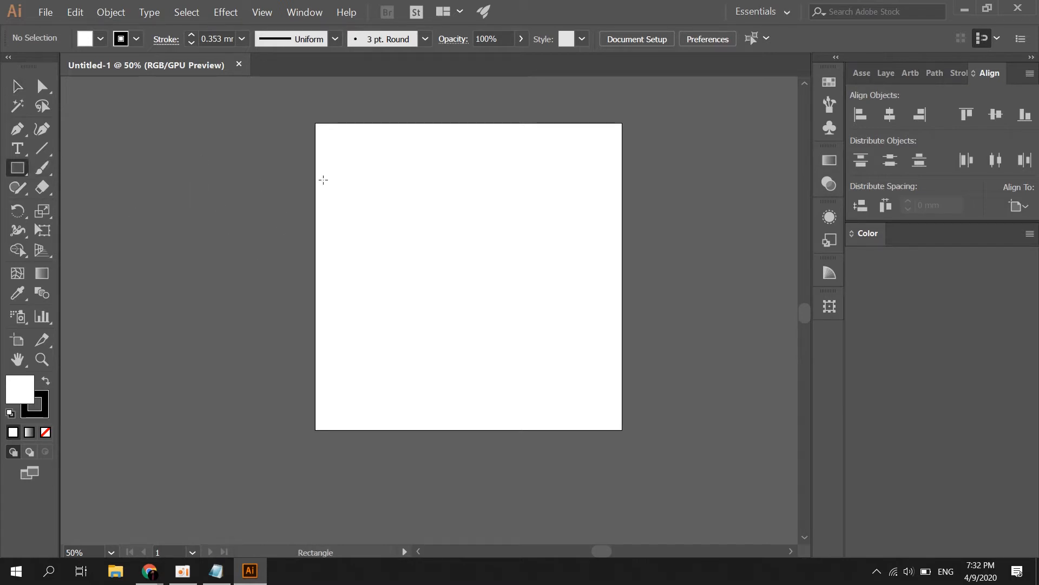
Draw a rectangle, move it left of the artboard, and place a duplicate below it
drag(326, 177, 442, 270)
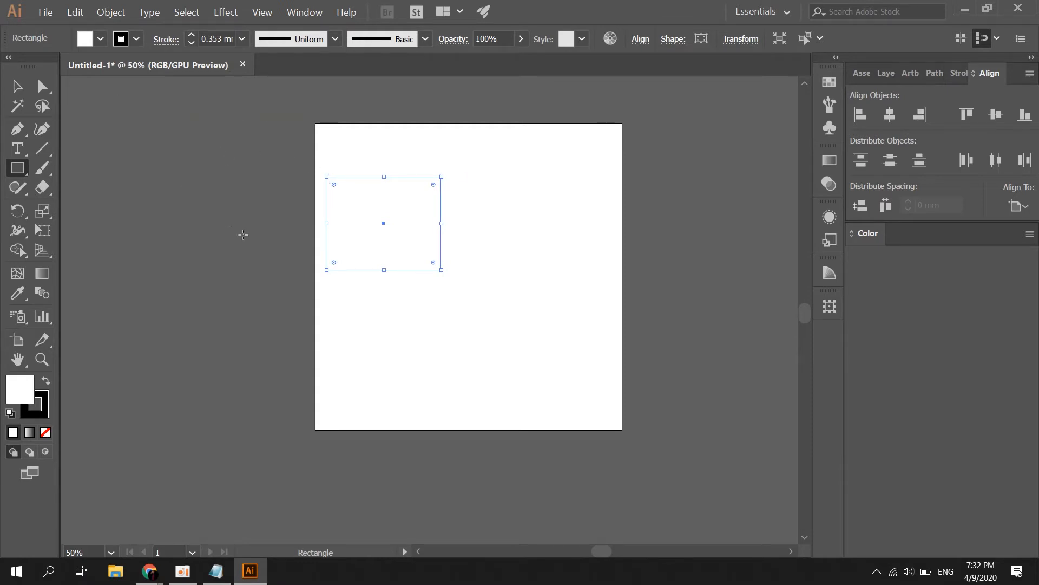
key(v)
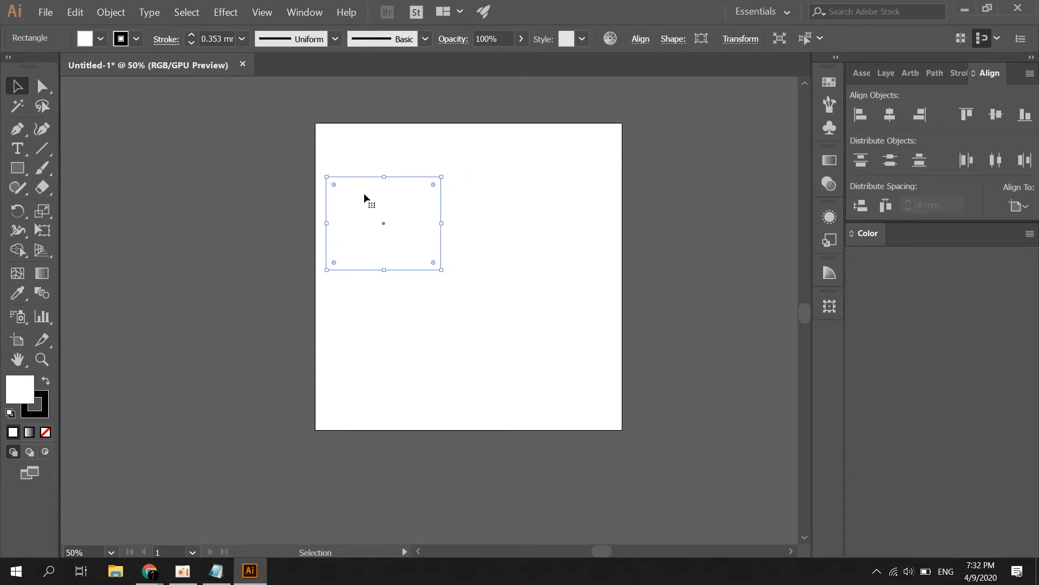
drag(352, 189, 225, 240)
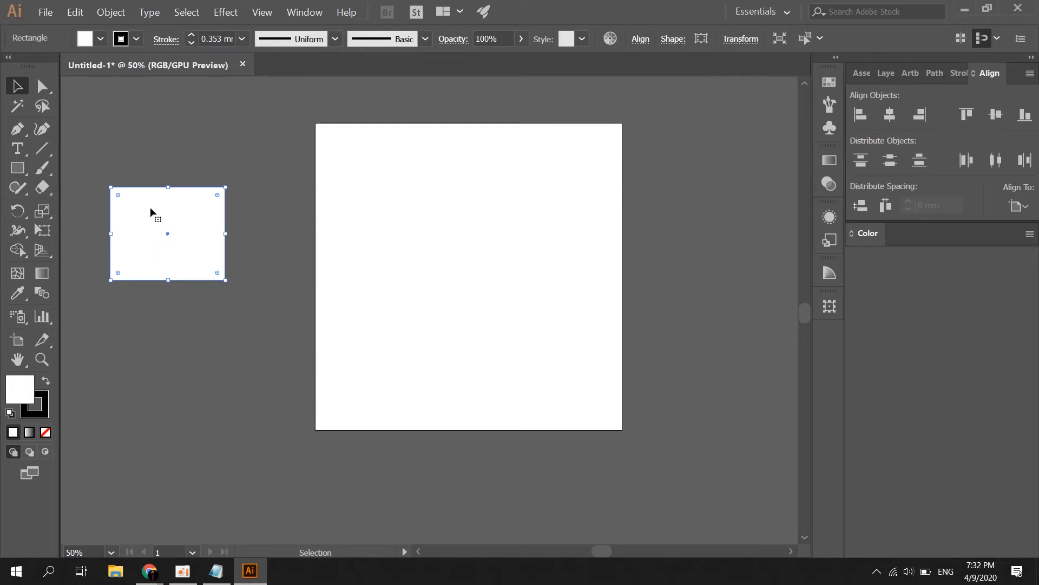
drag(127, 204, 249, 205)
drag(254, 249, 149, 363)
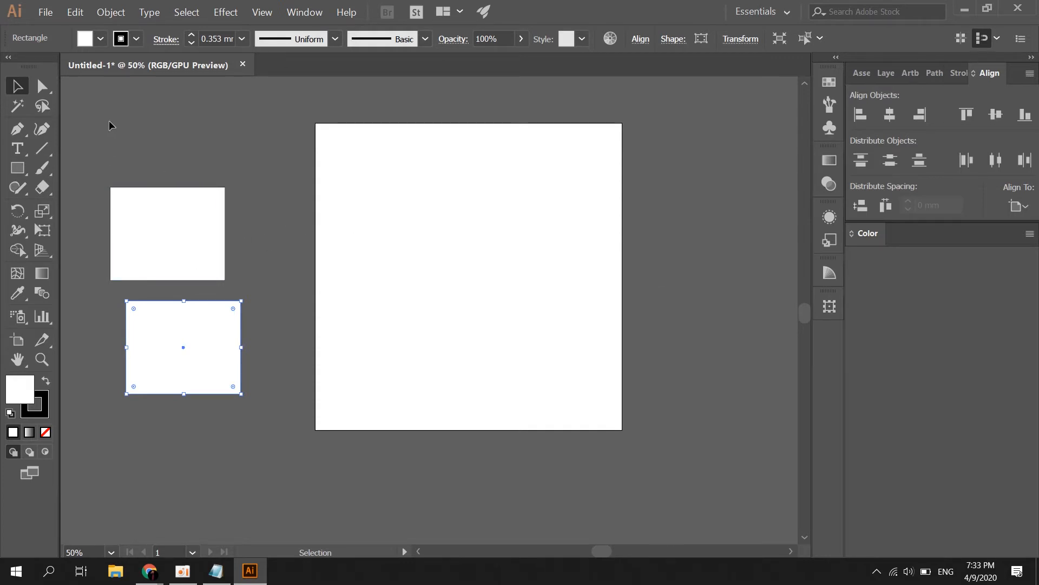
click(45, 87)
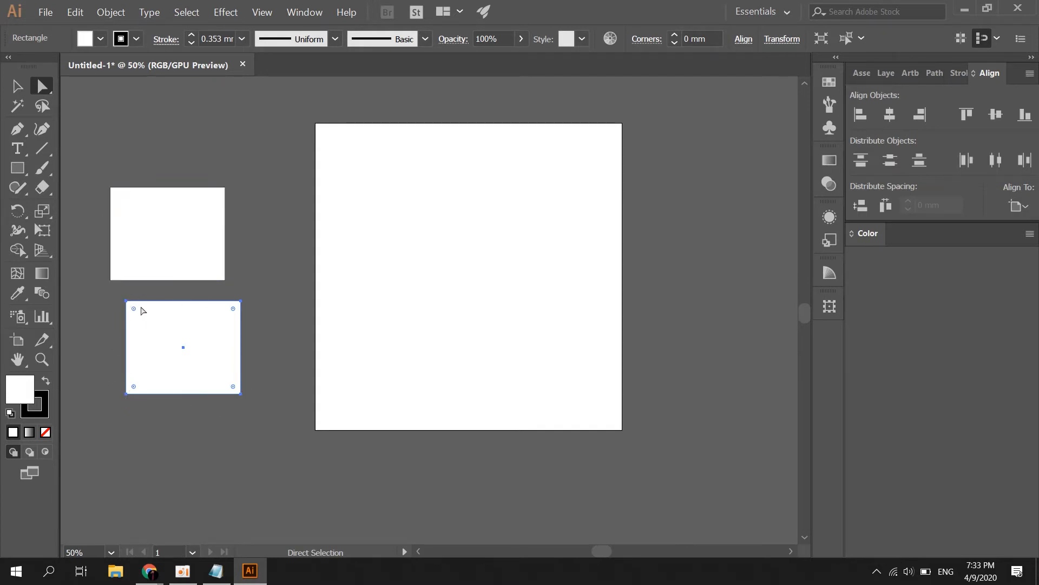
Shift the lower rectangle right and drag its top-left corner to skew it
double_click(41, 87)
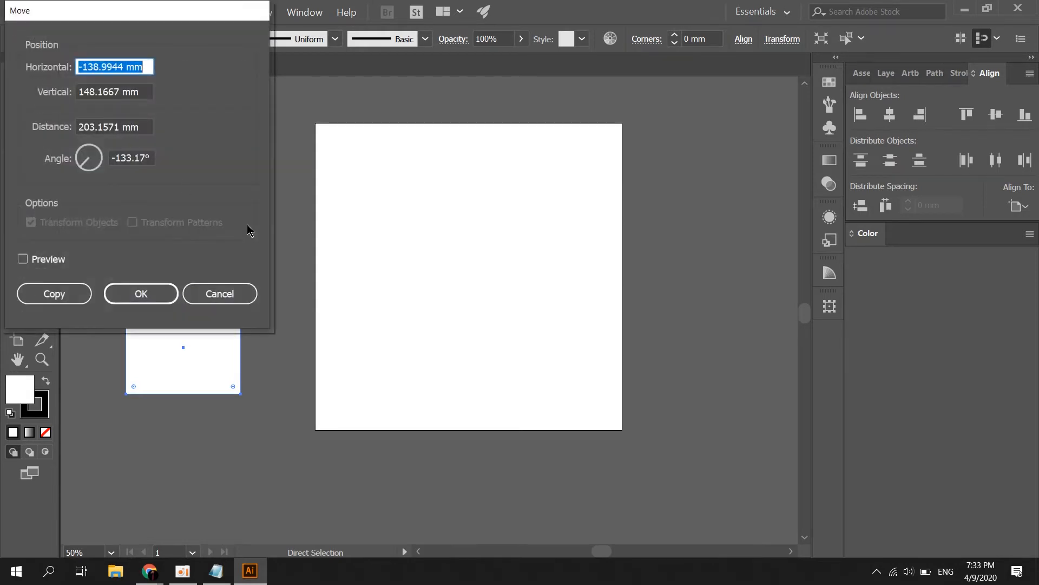
click(217, 292)
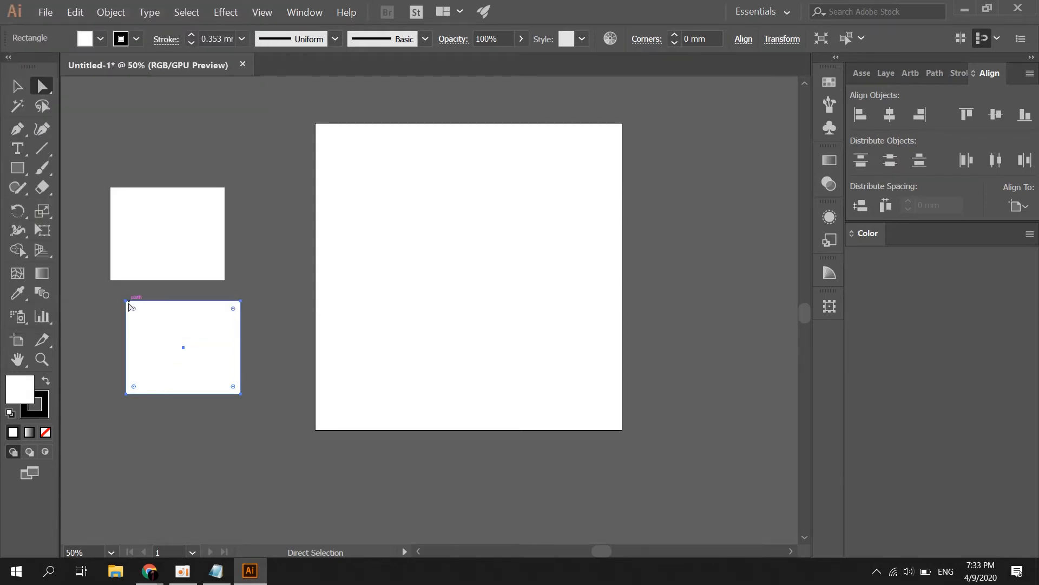
drag(130, 306, 185, 307)
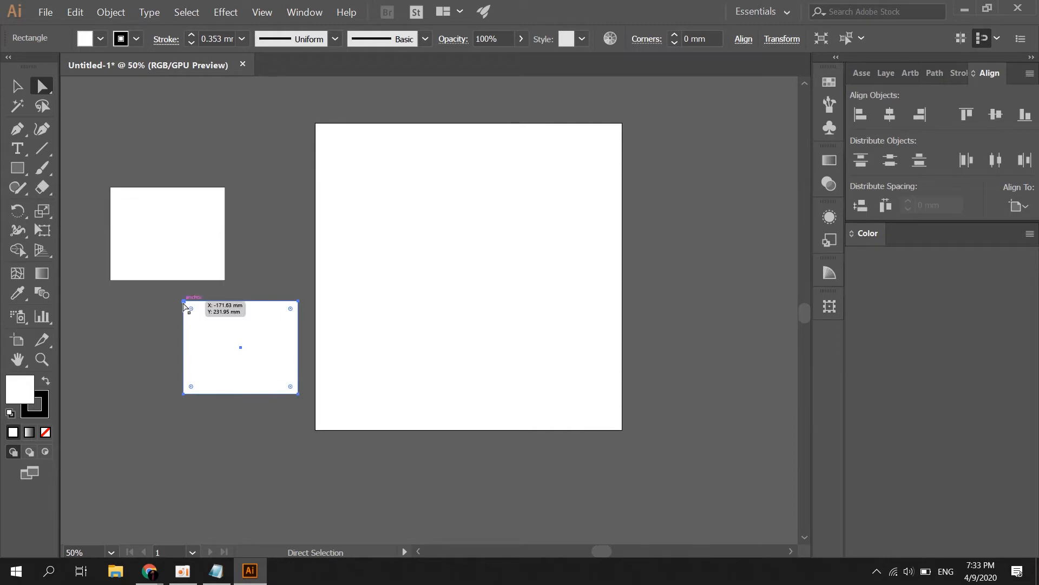
scroll(171, 317, up, 5)
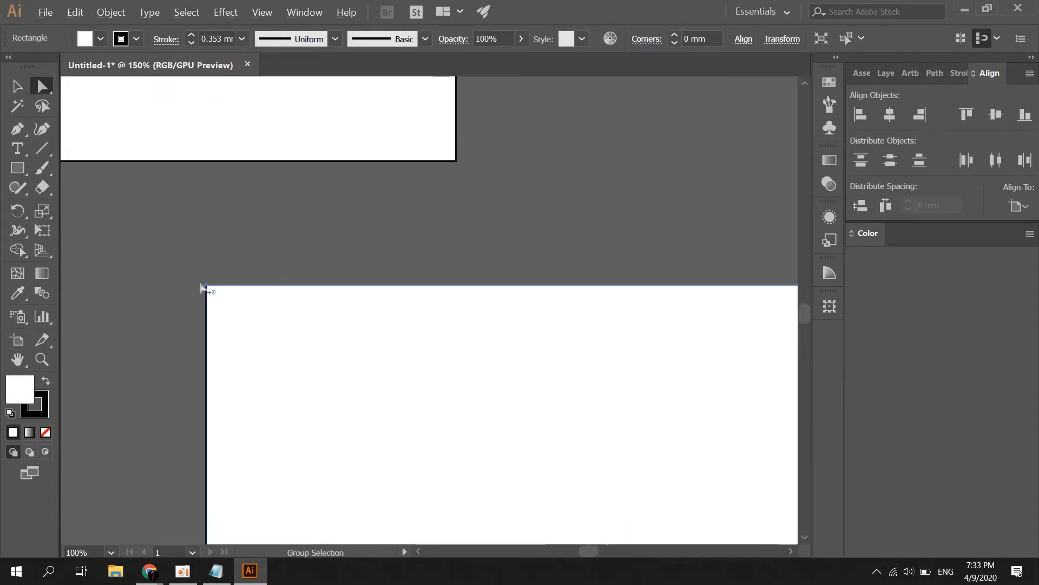
drag(207, 289, 291, 378)
click(181, 325)
scroll(286, 294, down, 5)
scroll(287, 298, up, 1)
click(350, 260)
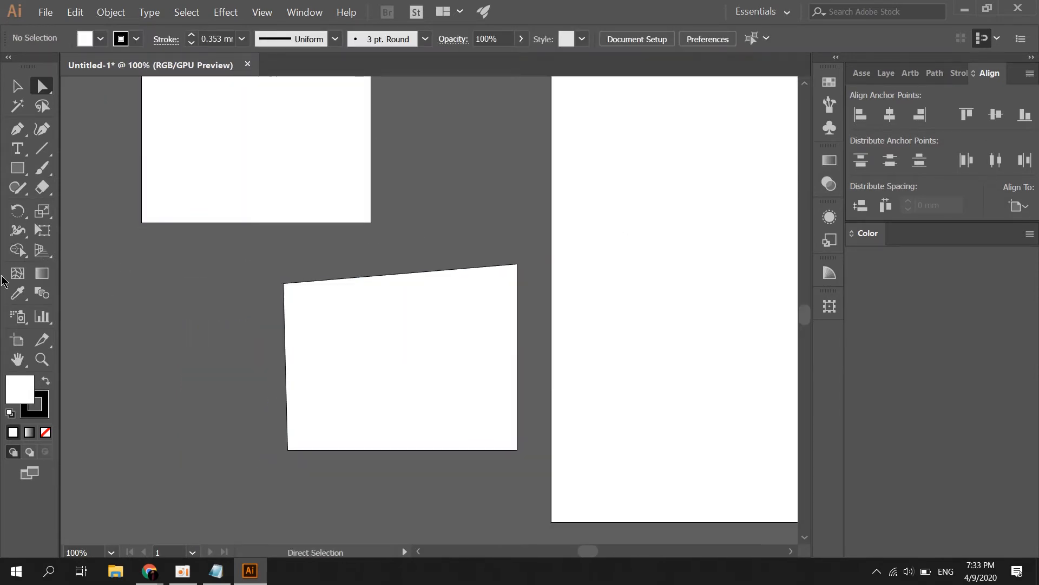
Select and deselect the skewed shape several times with the Magic Wand tool
click(18, 106)
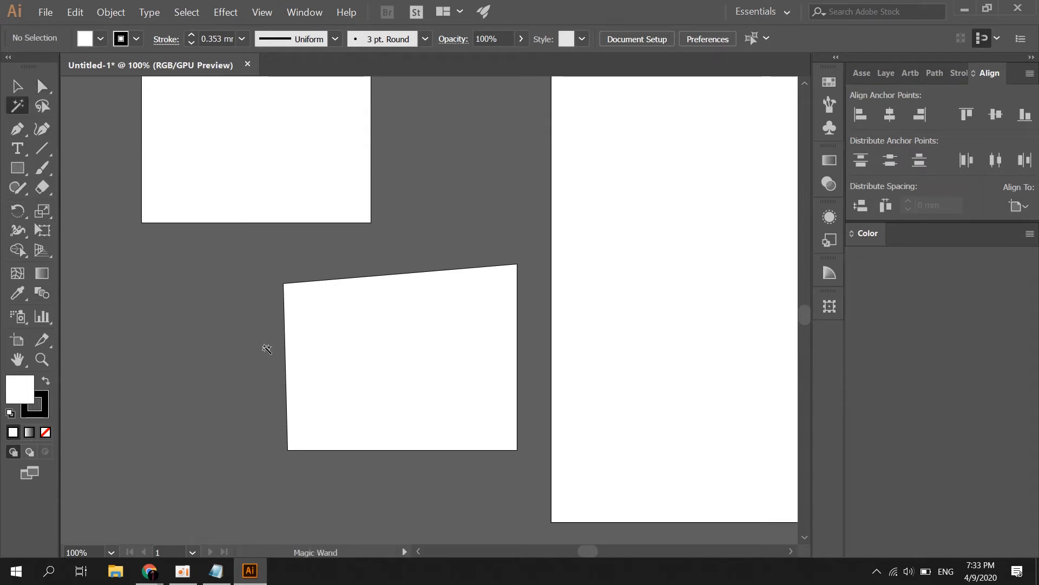
click(315, 309)
click(274, 271)
click(346, 327)
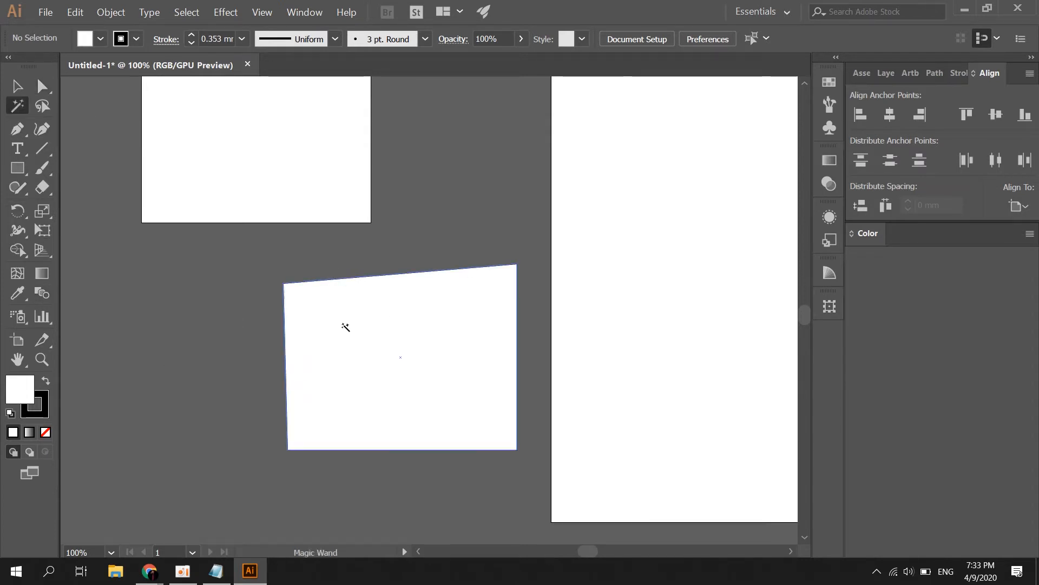
click(254, 365)
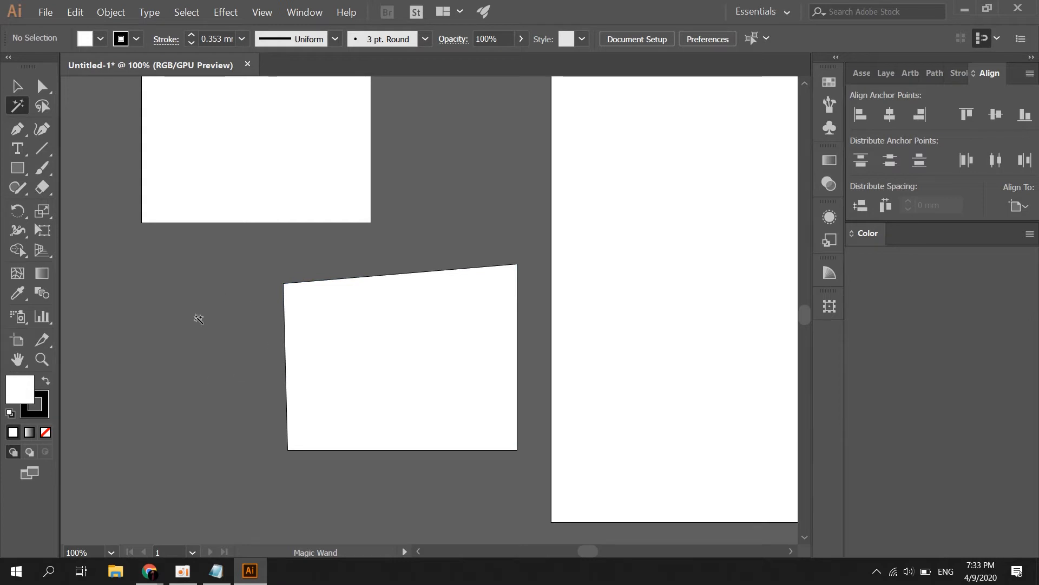
click(354, 382)
Magic Wand the skewed shape off and on, then select the top-left rectangle
click(288, 538)
click(420, 340)
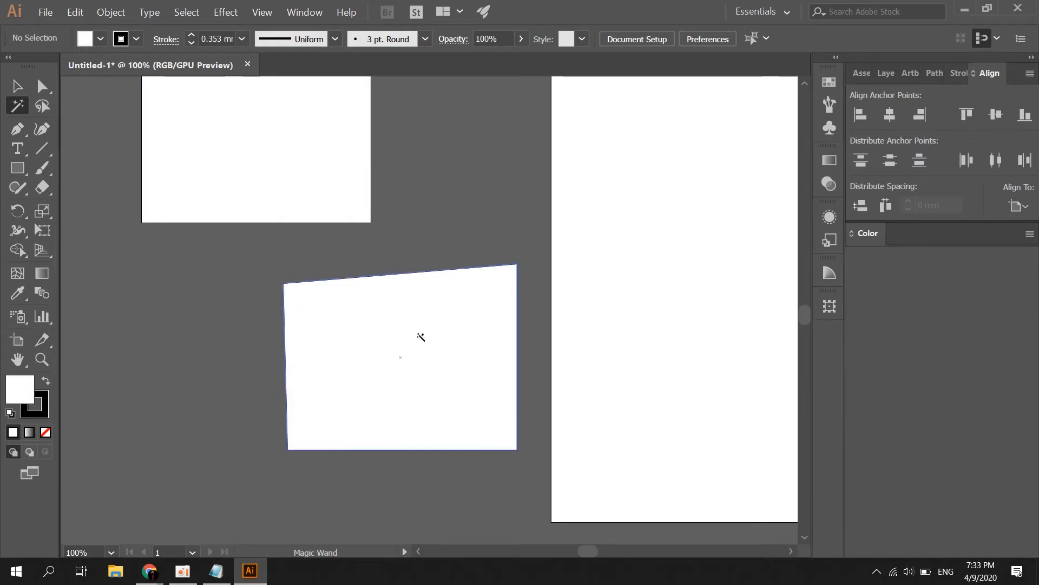
click(179, 311)
click(193, 163)
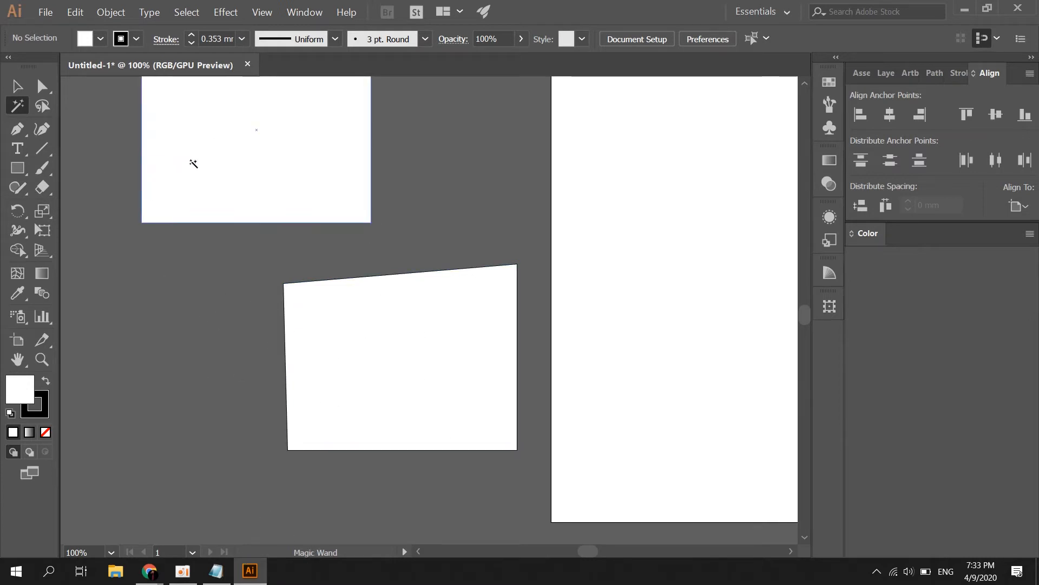
Lasso around the quadrilateral to capture all of its anchor points
click(43, 109)
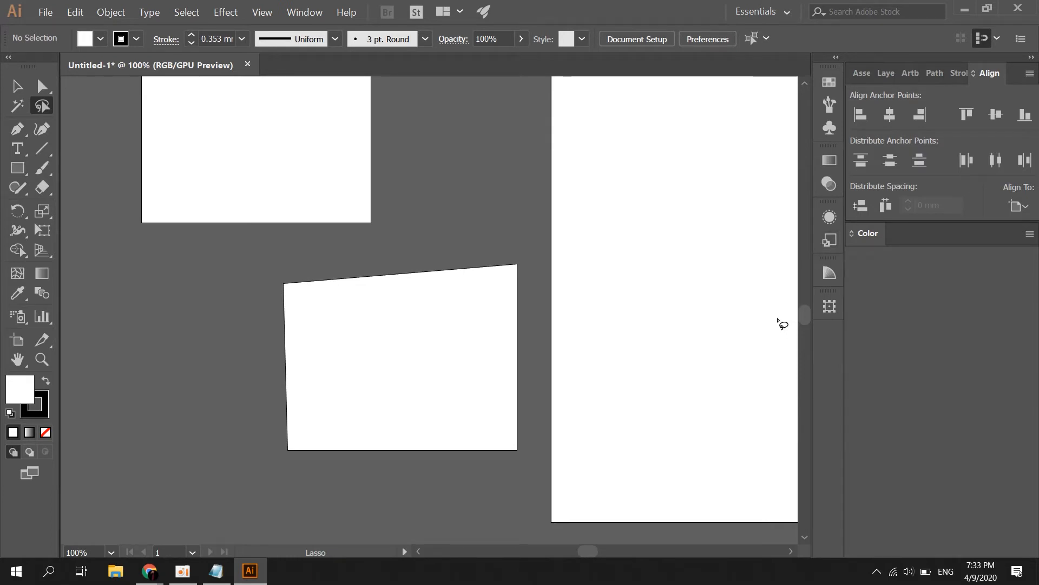
mouse_move(353, 273)
mouse_down()
mouse_move(283, 511)
mouse_move(289, 501)
mouse_up()
mouse_move(254, 407)
mouse_down()
mouse_move(375, 234)
mouse_move(552, 265)
mouse_move(583, 419)
mouse_move(428, 505)
mouse_move(234, 306)
mouse_move(267, 251)
mouse_move(283, 251)
mouse_move(219, 360)
mouse_move(403, 524)
mouse_move(580, 294)
mouse_move(429, 217)
mouse_move(342, 250)
mouse_up()
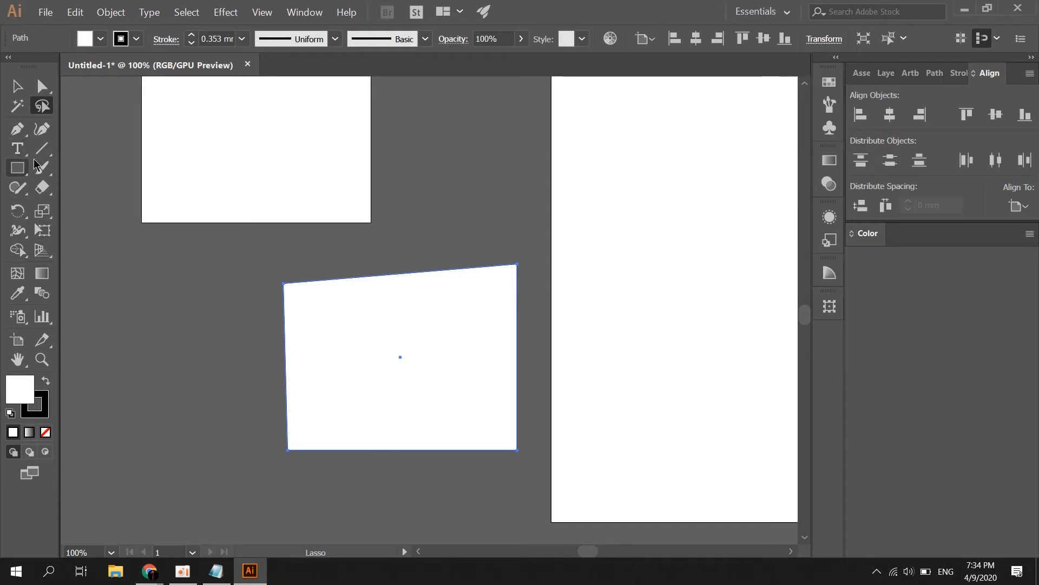
click(18, 87)
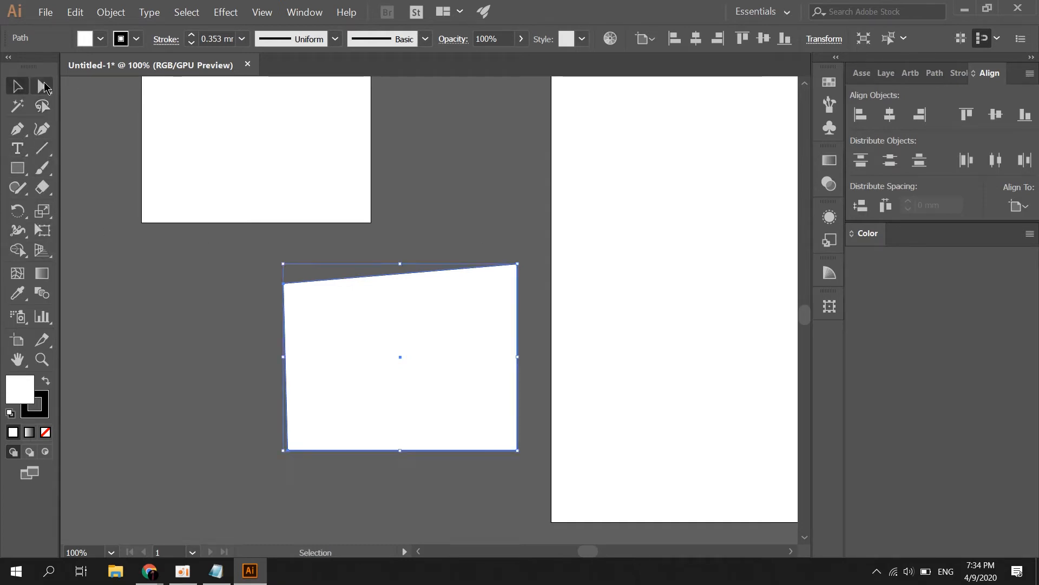
click(42, 87)
click(42, 107)
click(18, 86)
click(43, 87)
click(42, 107)
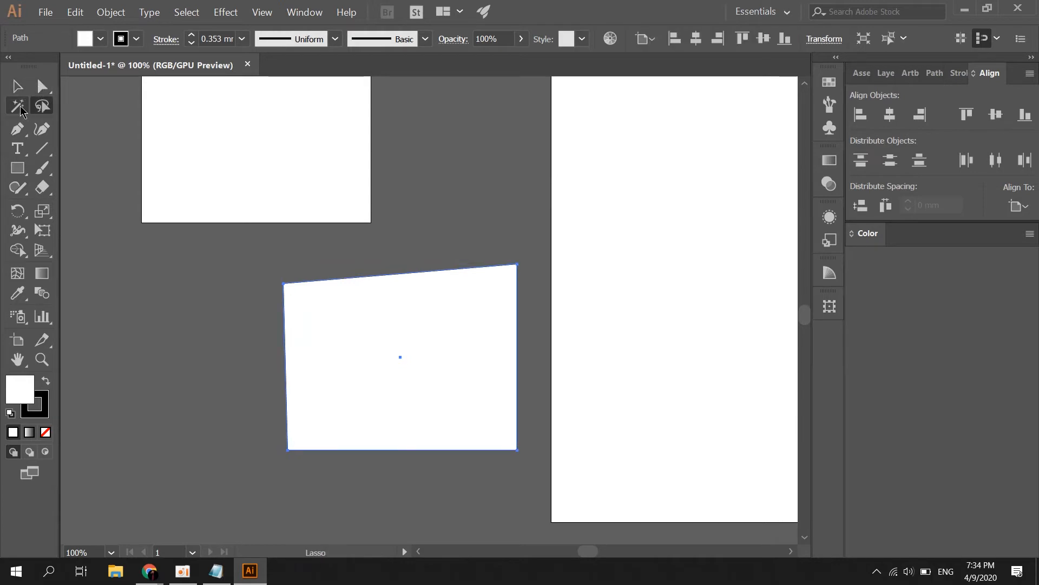
click(18, 87)
click(42, 87)
click(42, 107)
click(18, 87)
click(43, 87)
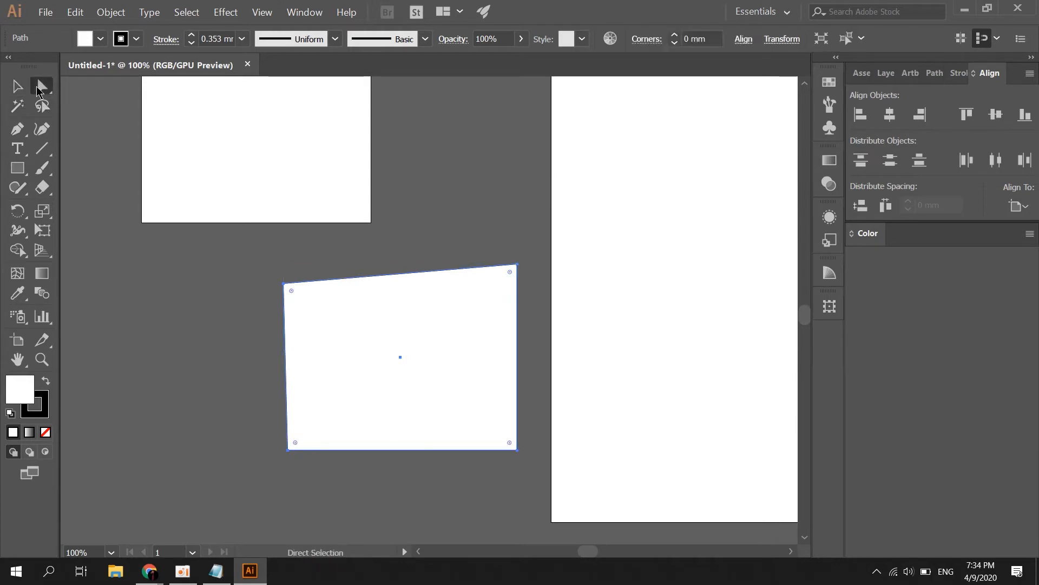
click(43, 107)
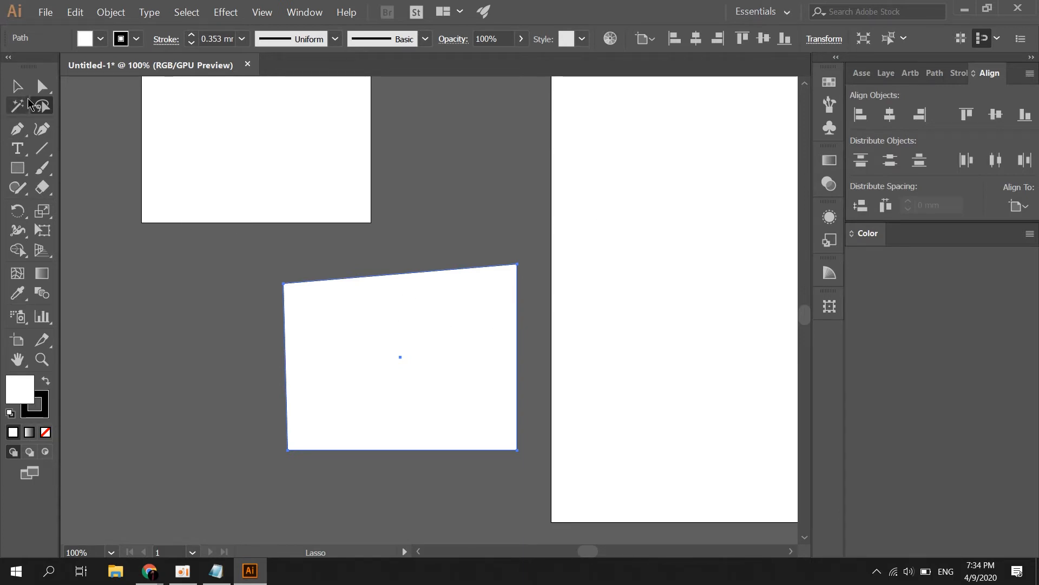
click(17, 86)
click(488, 215)
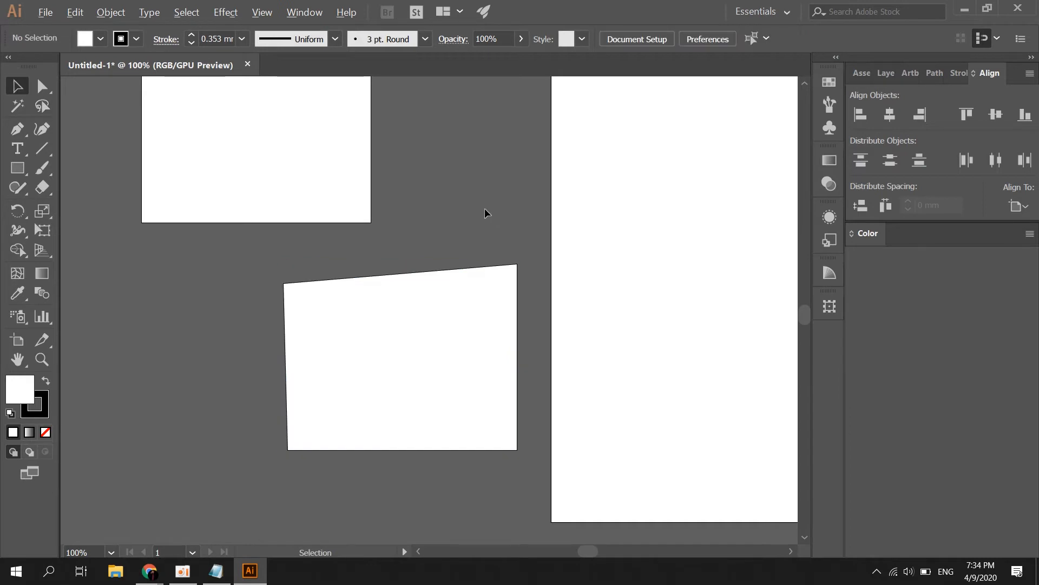
scroll(417, 251, down, 5)
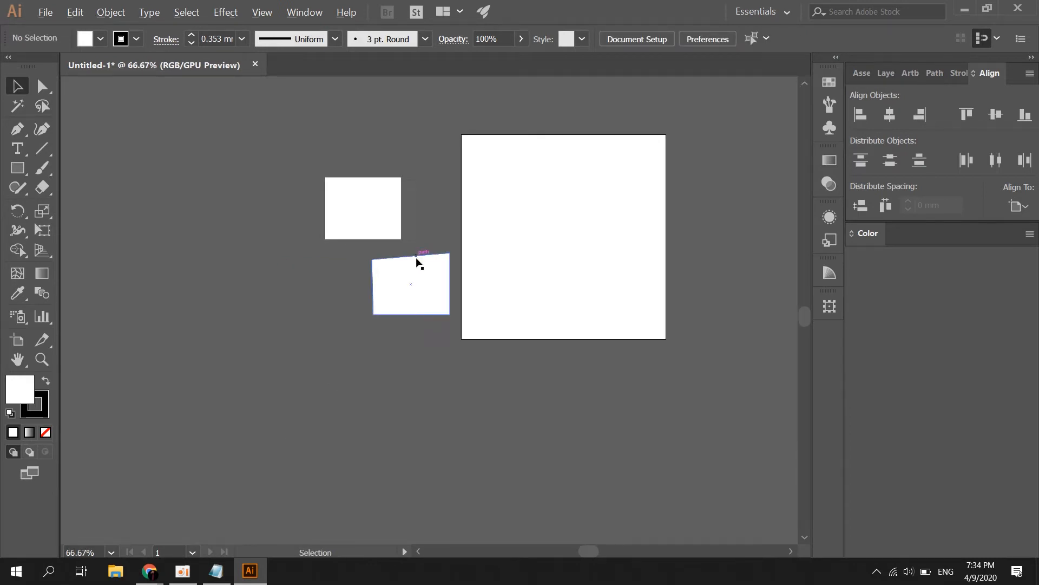
scroll(417, 263, up, 5)
scroll(417, 264, down, 3)
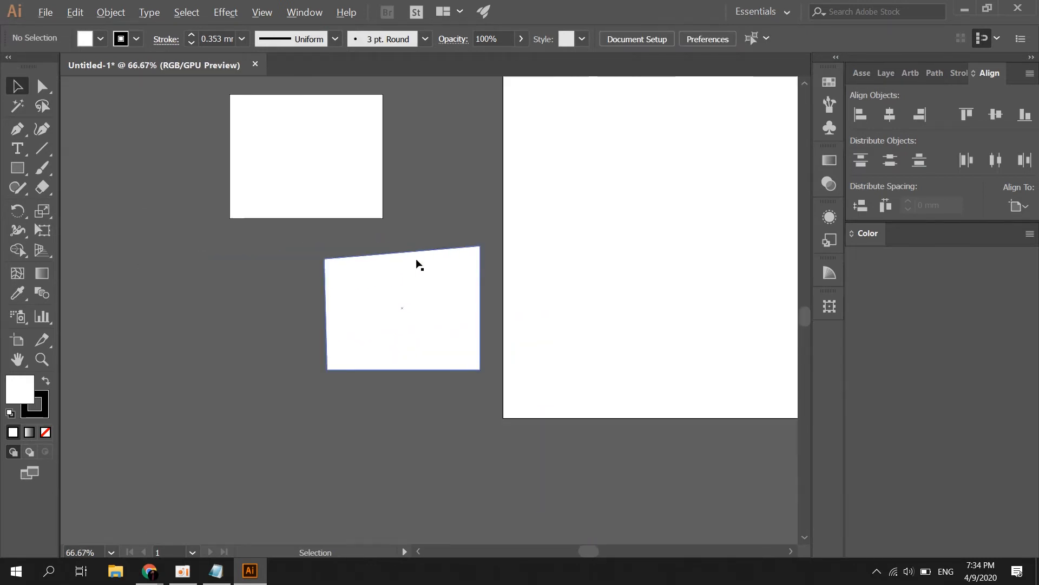
scroll(417, 264, up, 2)
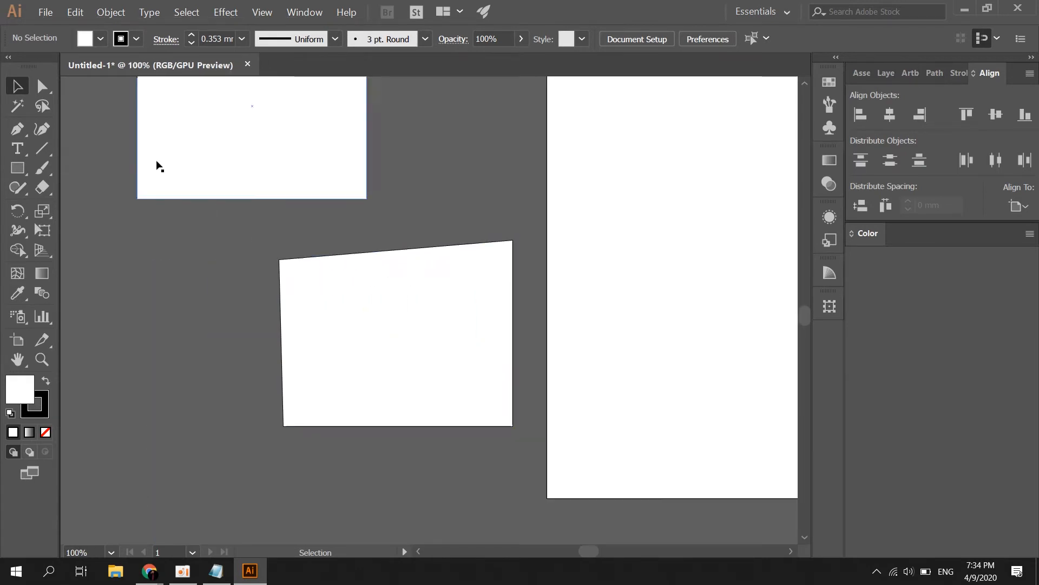
scroll(355, 195, up, 5)
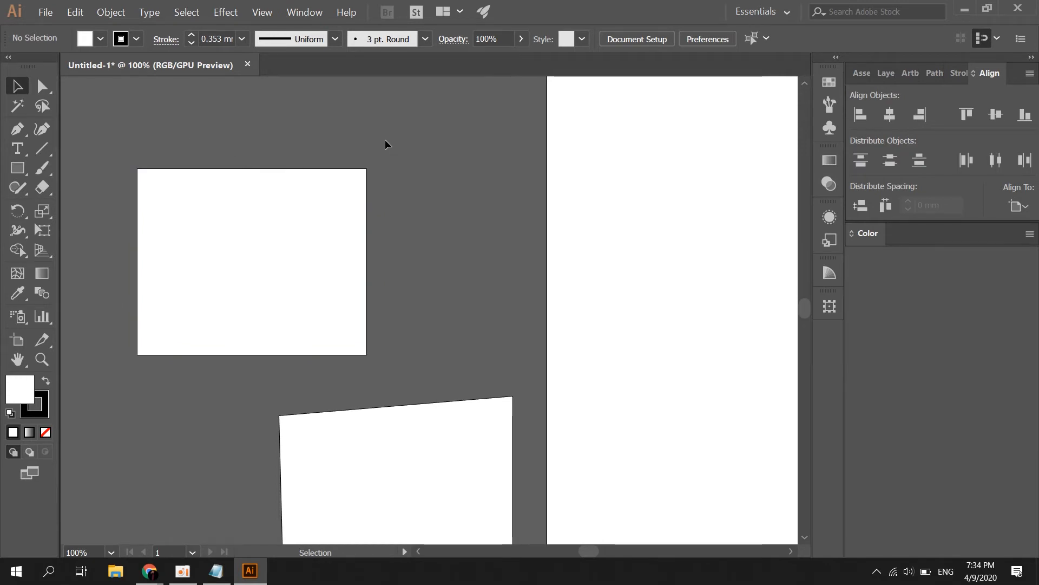
drag(366, 146, 237, 164)
drag(220, 278, 273, 180)
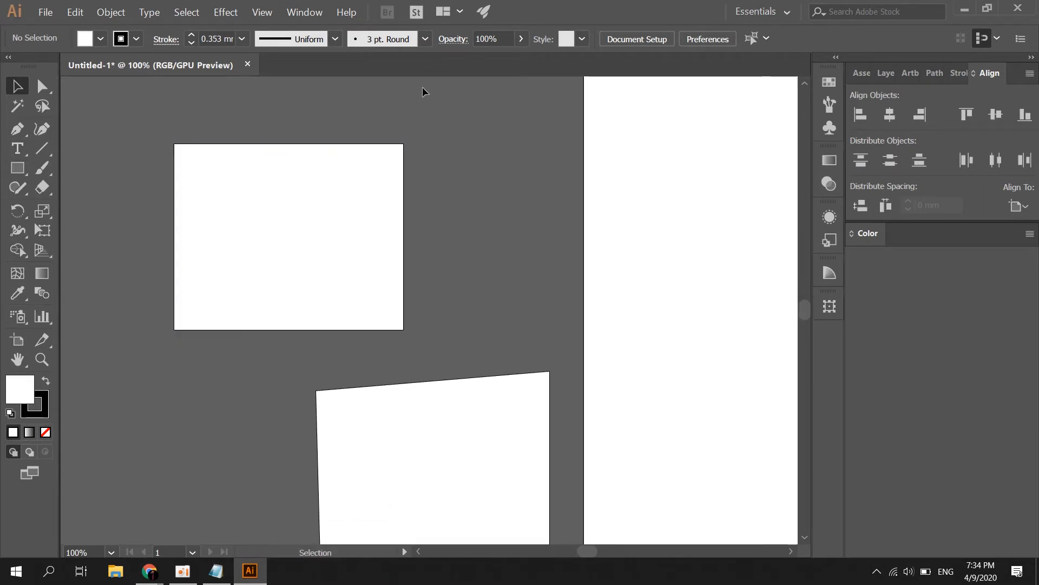
click(15, 134)
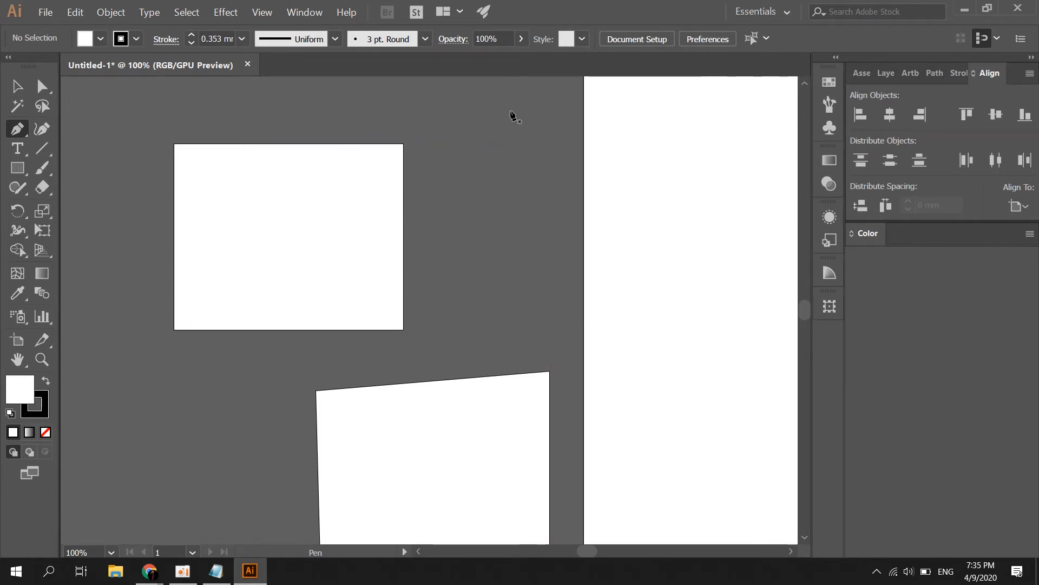
Draw a hook-shaped polygon above the canvas centre with the Pen tool, anchor by anchor
click(494, 130)
click(449, 171)
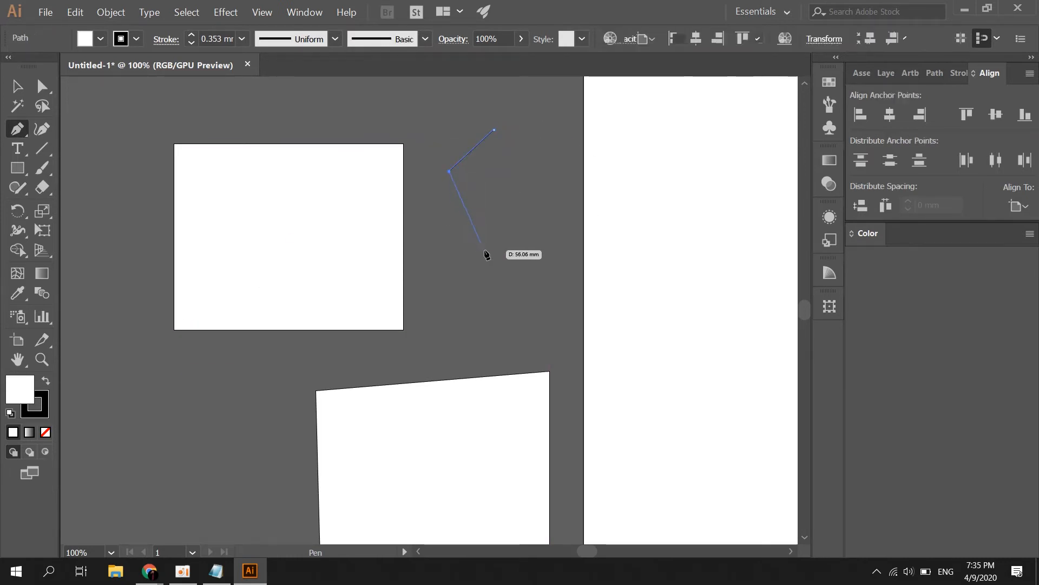
click(485, 249)
click(568, 244)
click(565, 175)
click(542, 127)
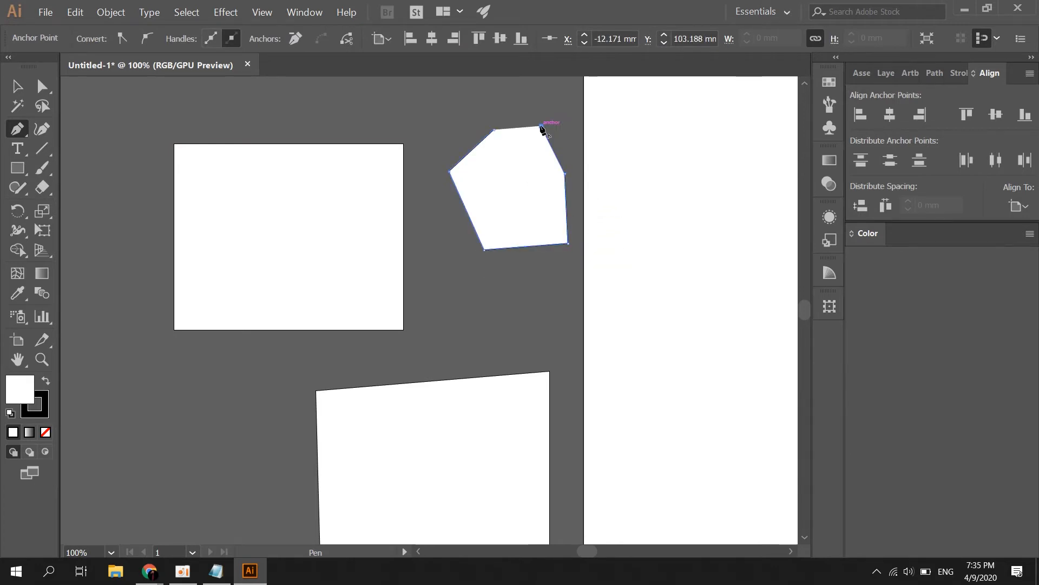
click(524, 114)
click(491, 110)
click(473, 110)
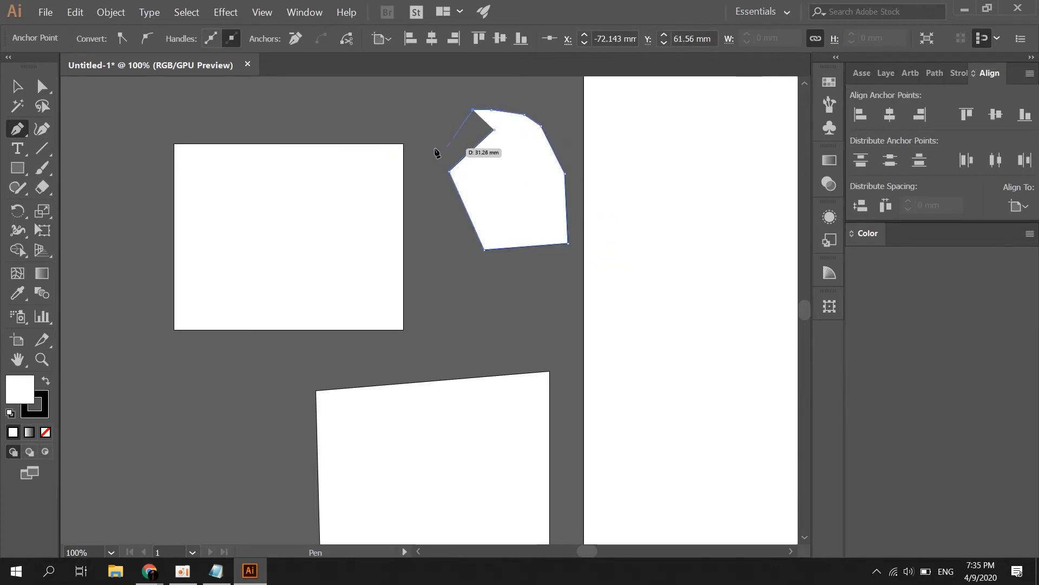
click(426, 135)
click(451, 171)
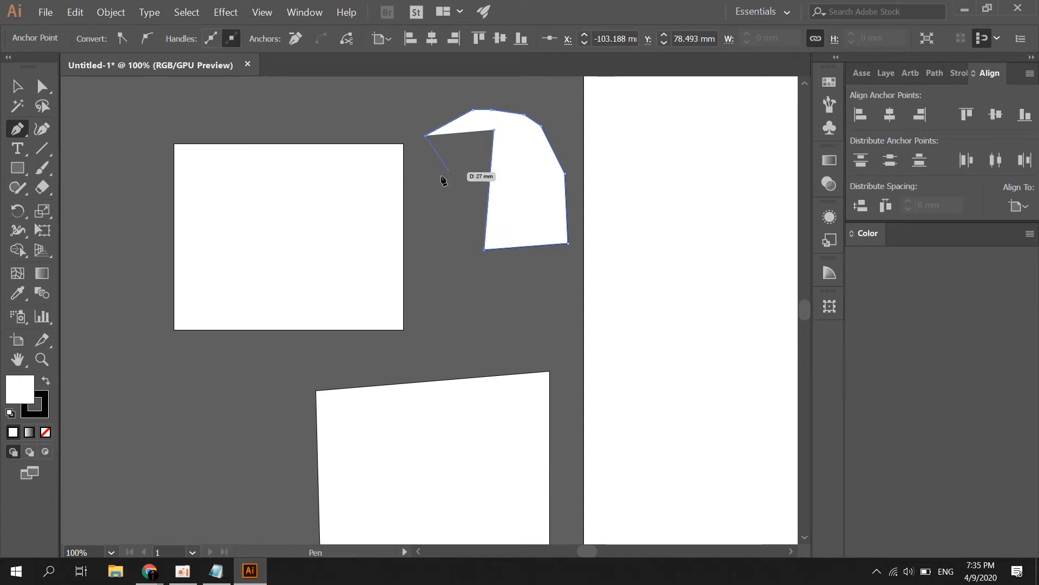
ctrl+click(420, 213)
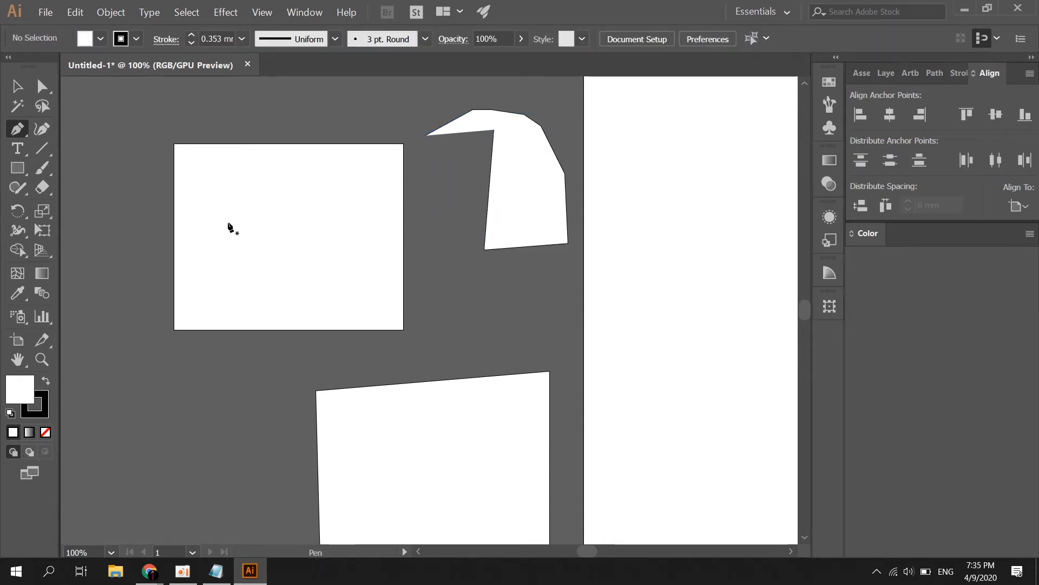
click(44, 132)
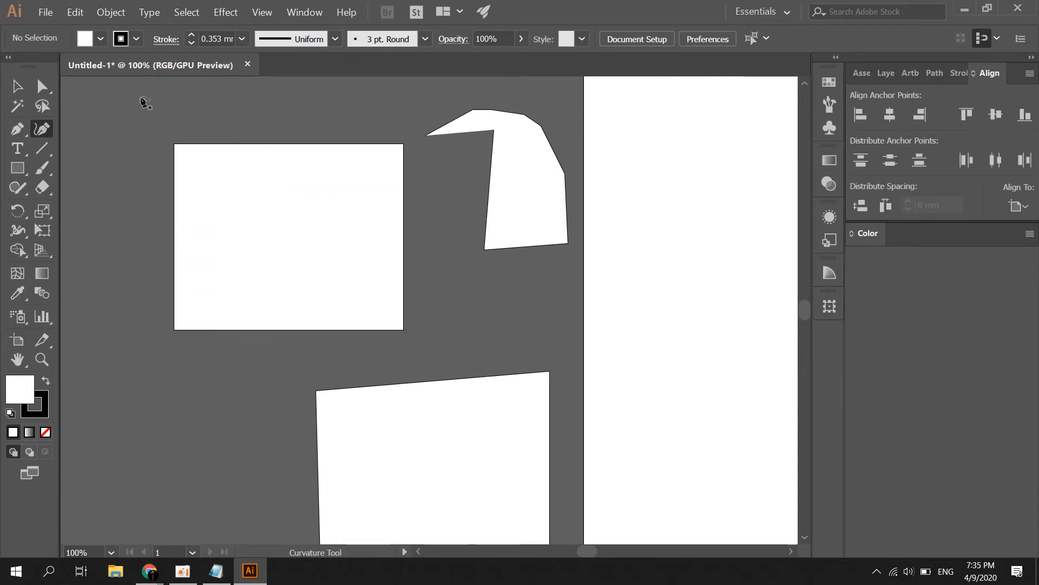
Draw a round circle over the rectangle's top-left corner with the Curvature tool
click(203, 102)
click(103, 208)
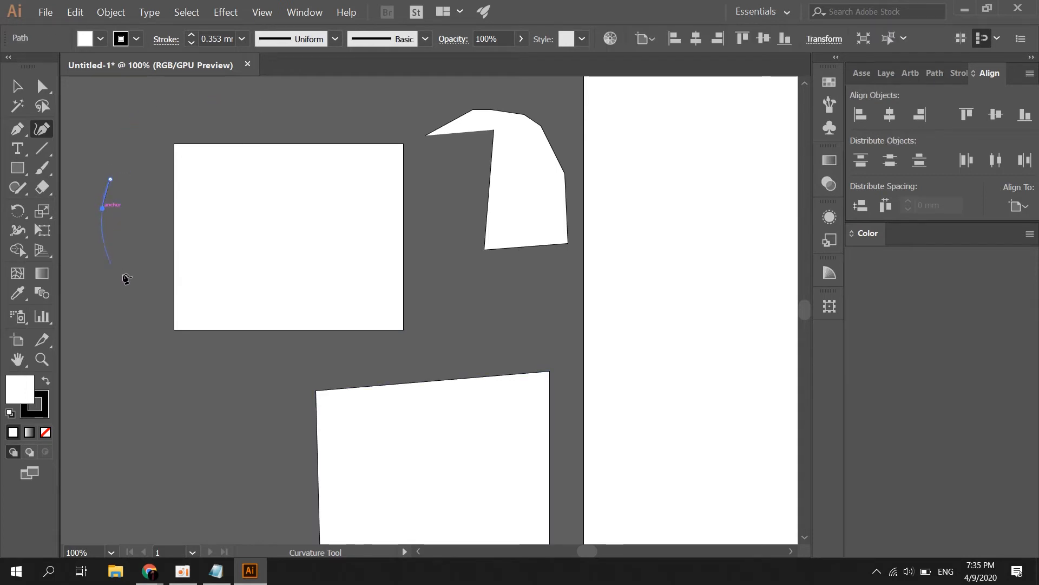
click(154, 283)
click(246, 237)
click(228, 157)
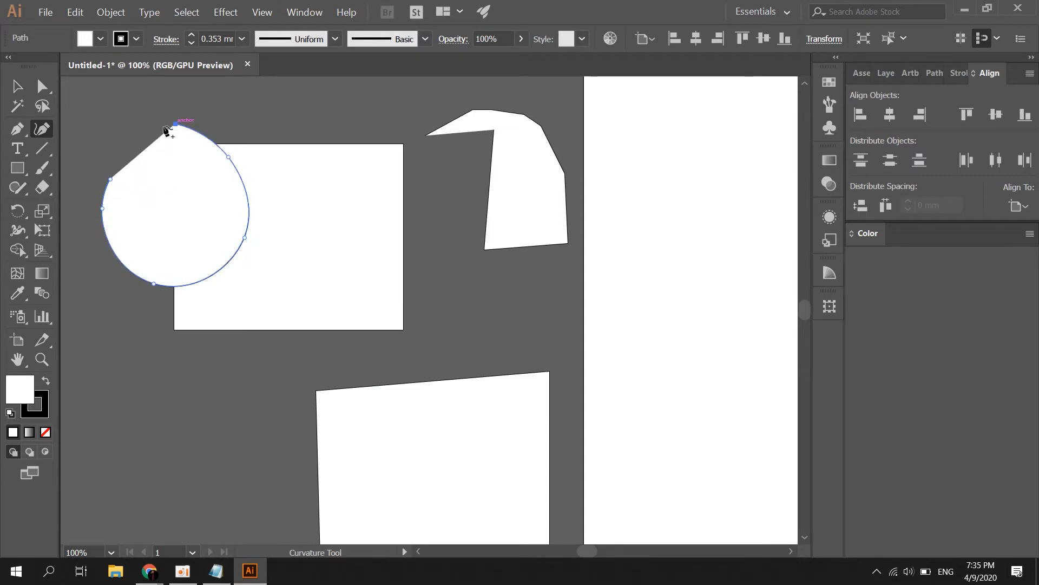
click(176, 124)
click(121, 147)
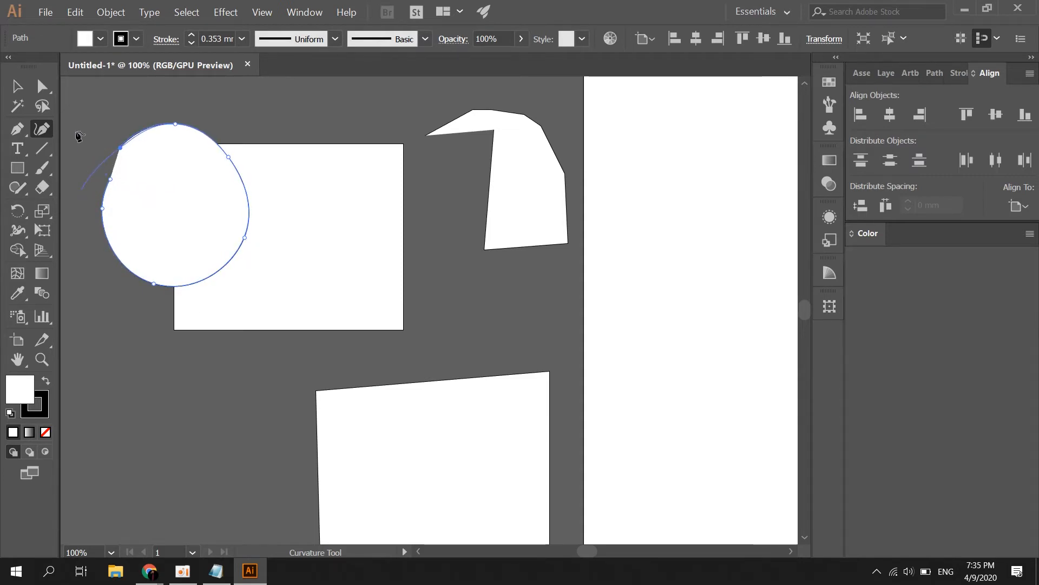
ctrl+click(89, 185)
Draw a straight diagonal line from inside the circle down into the rectangle
click(213, 234)
click(151, 232)
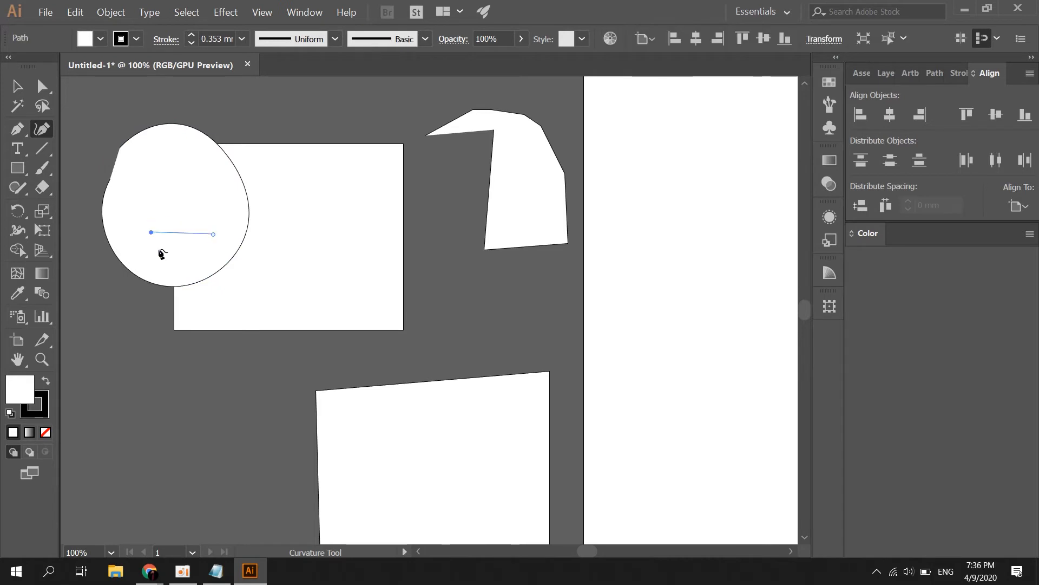
drag(159, 251, 306, 318)
ctrl+click(174, 298)
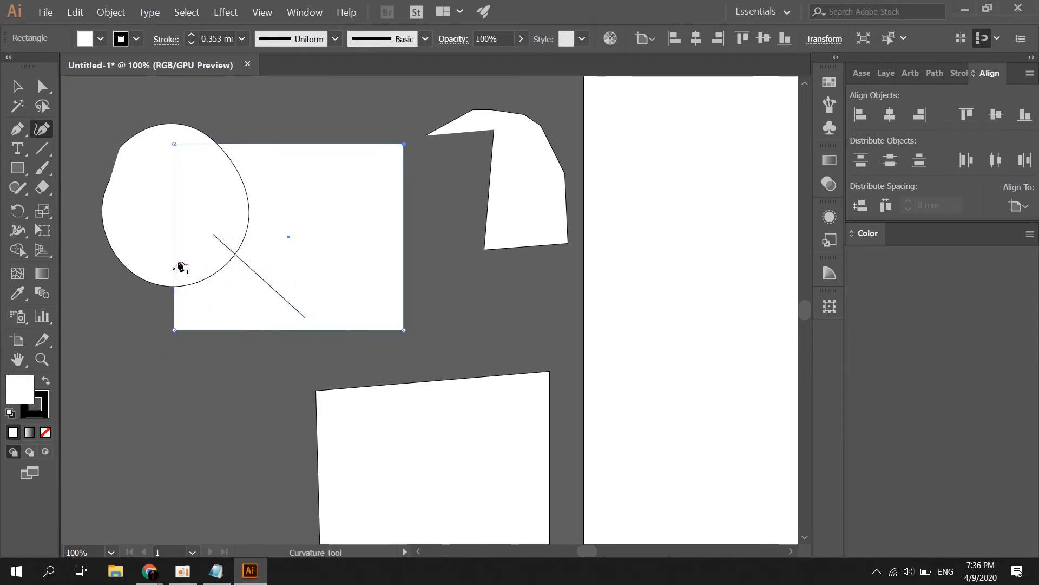
Draw a closed leaf-shaped curve at the lower left
scroll(339, 318, down, 3)
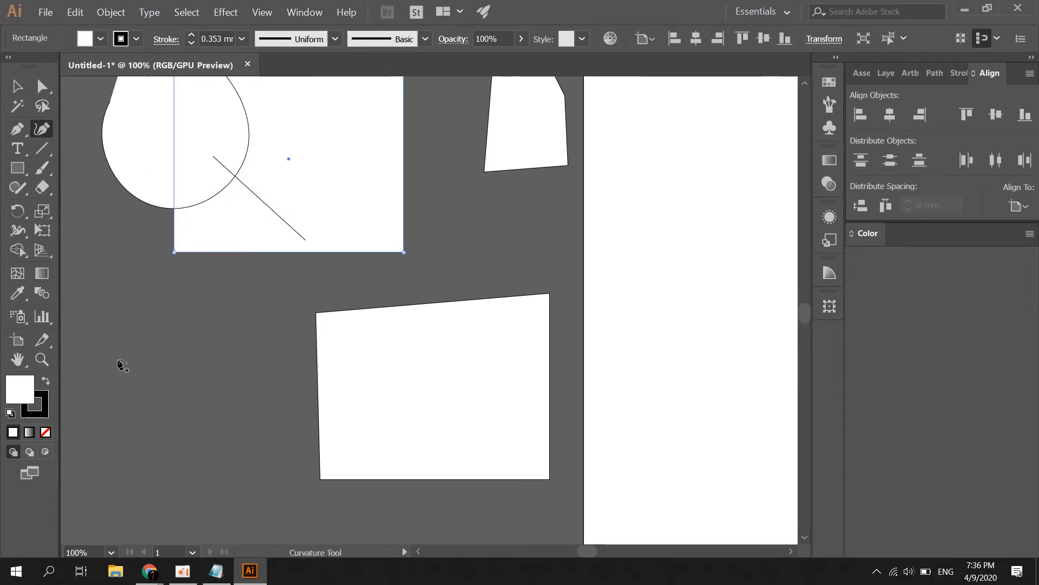
click(133, 322)
click(88, 390)
click(173, 329)
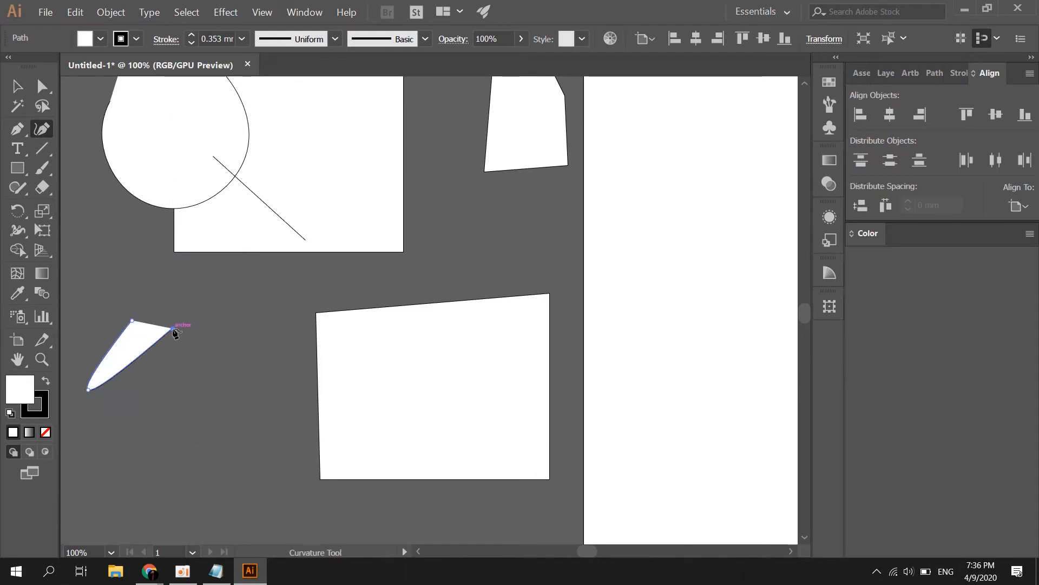
click(132, 322)
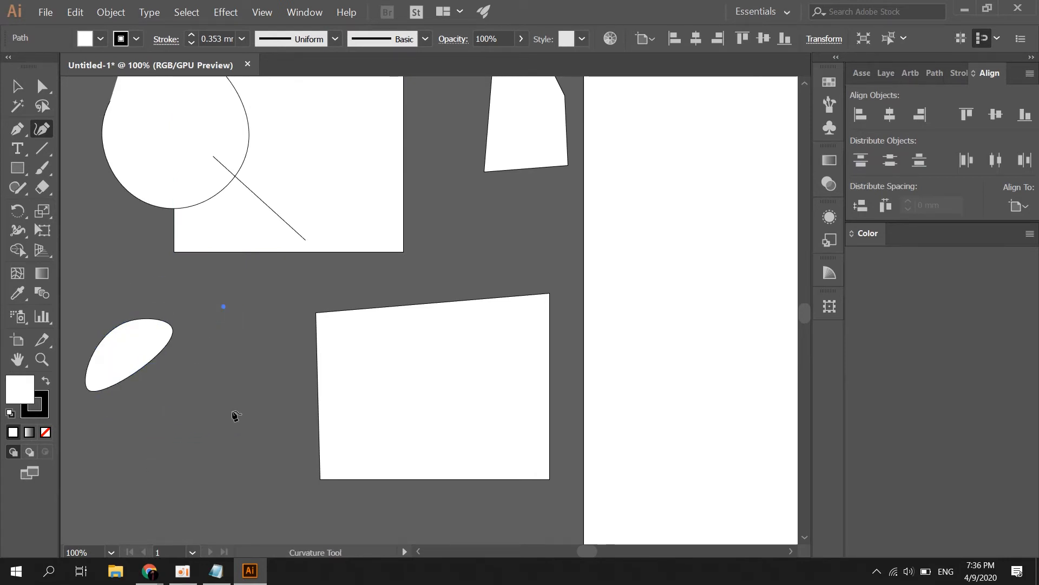
ctrl+click(283, 417)
Draw a single slanted line beside the leaf shape
click(200, 334)
ctrl+click(155, 385)
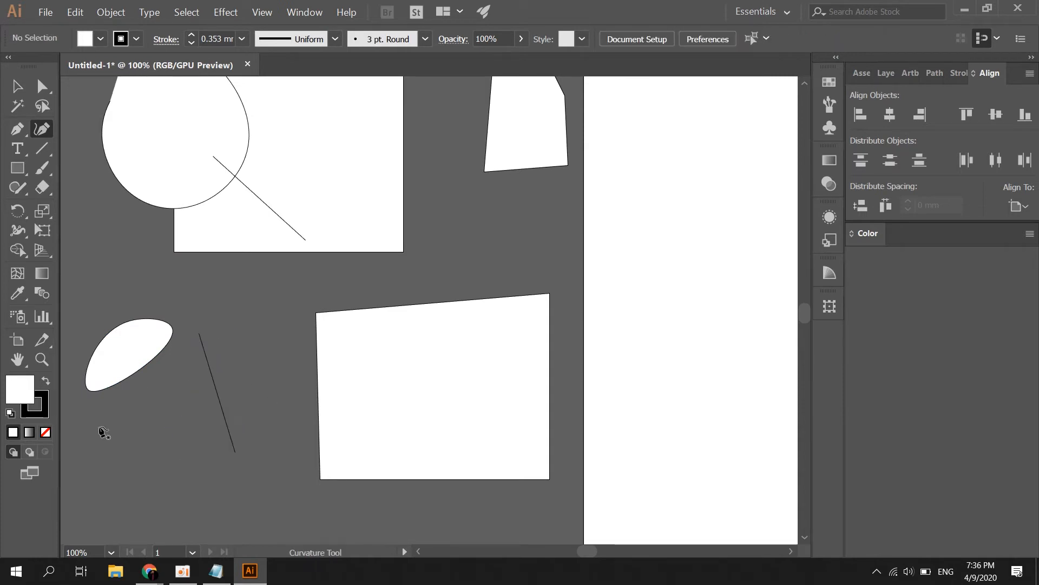
click(15, 152)
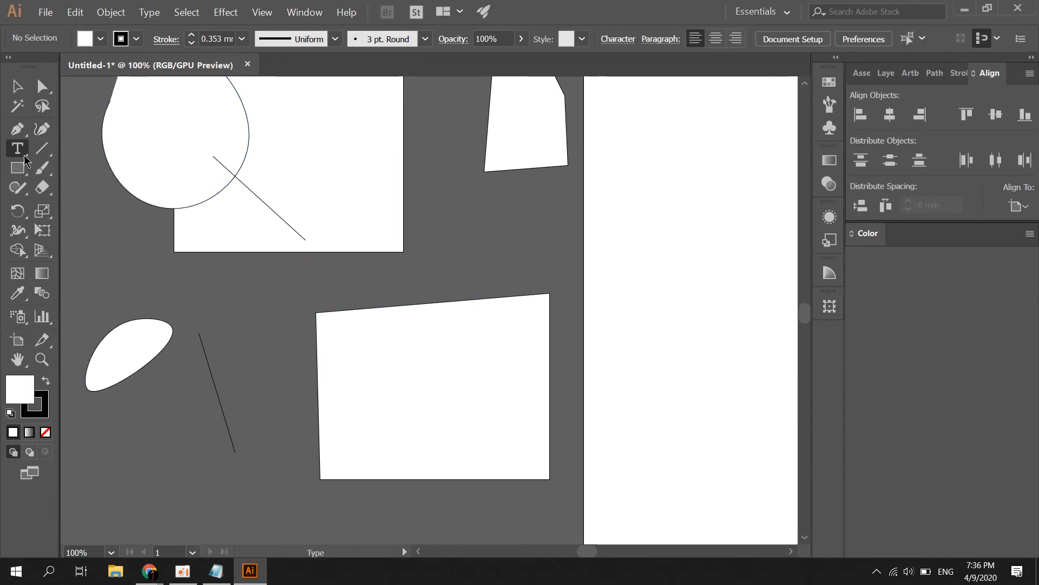
Place a text object on the tall artboard and replace Lorem ipsum with the person's full name
click(622, 257)
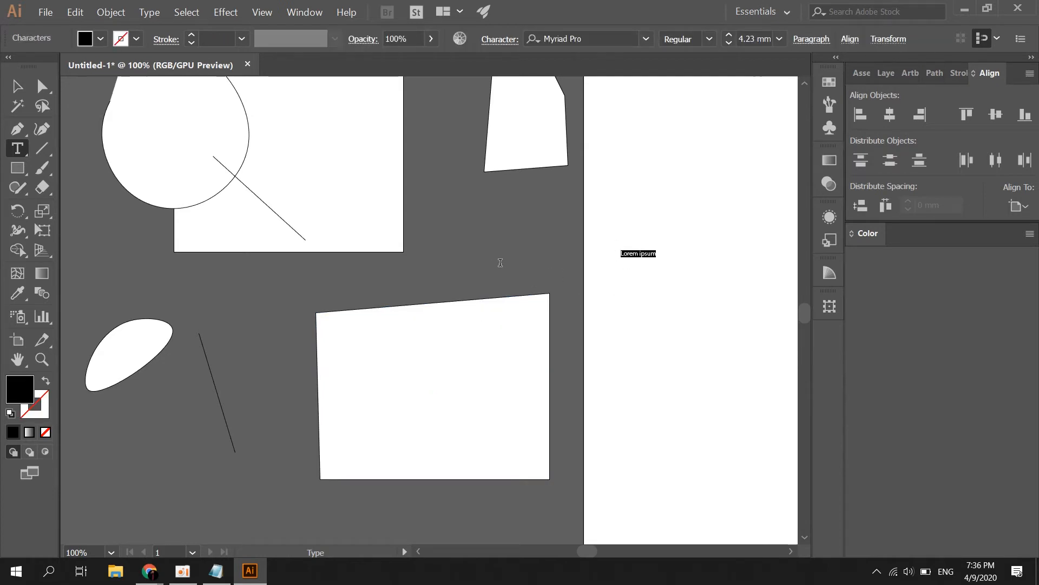
scroll(696, 238, up, 2)
scroll(698, 281, up, 4)
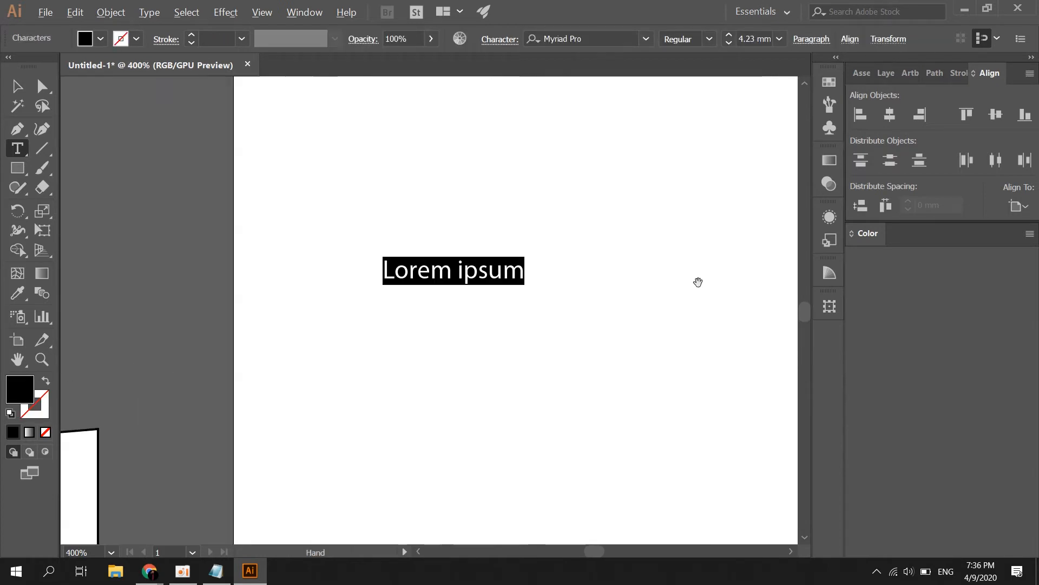
click(459, 271)
drag(383, 270, 573, 266)
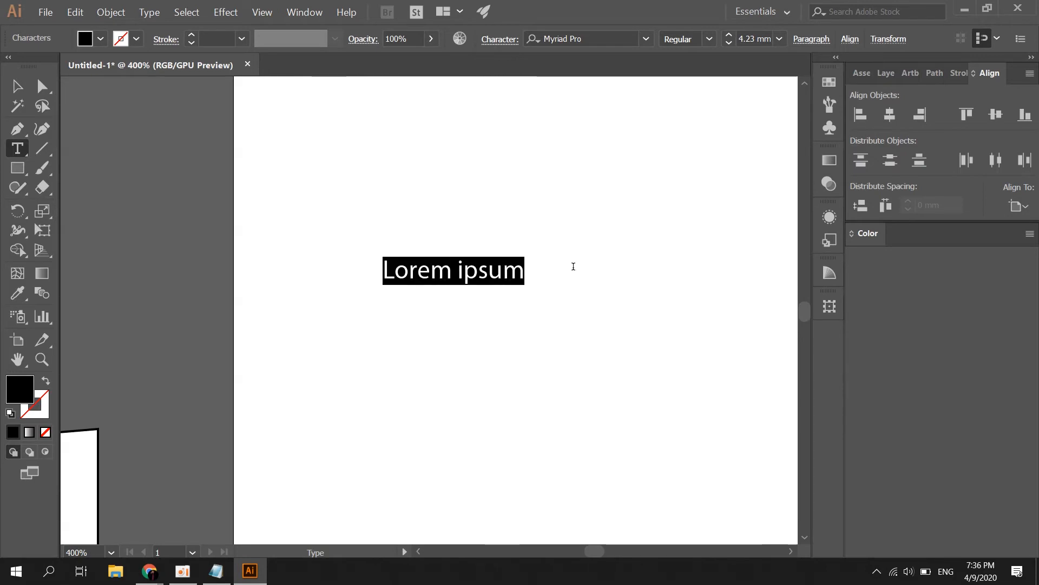
click(386, 281)
drag(382, 276, 594, 274)
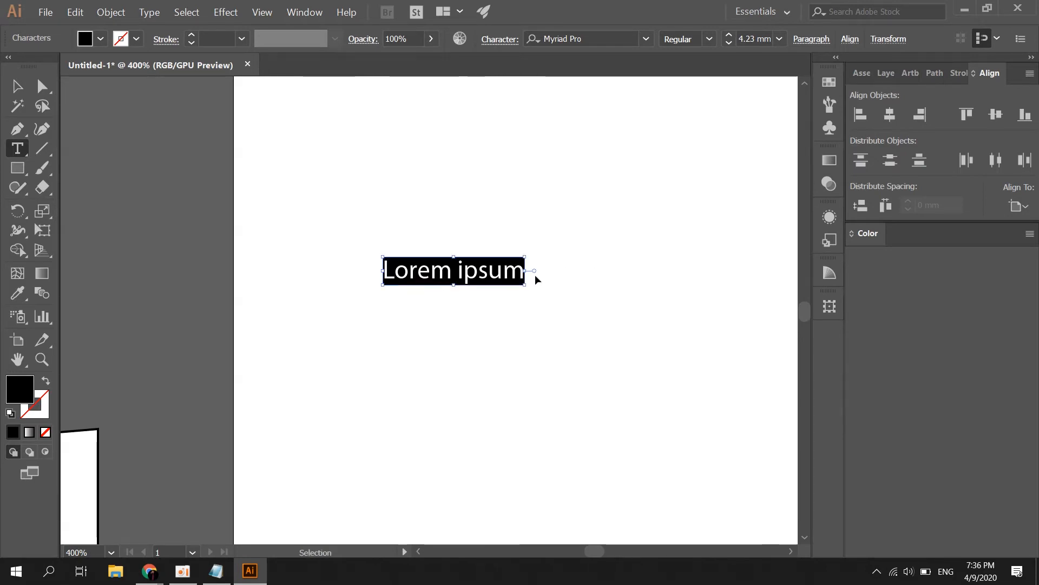
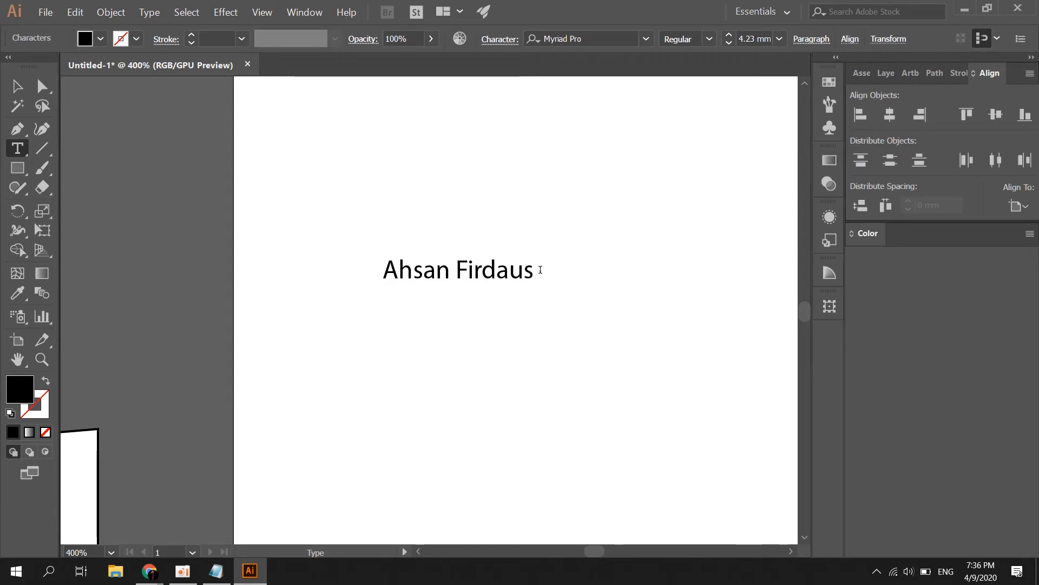
key(ctrl+a)
click(18, 86)
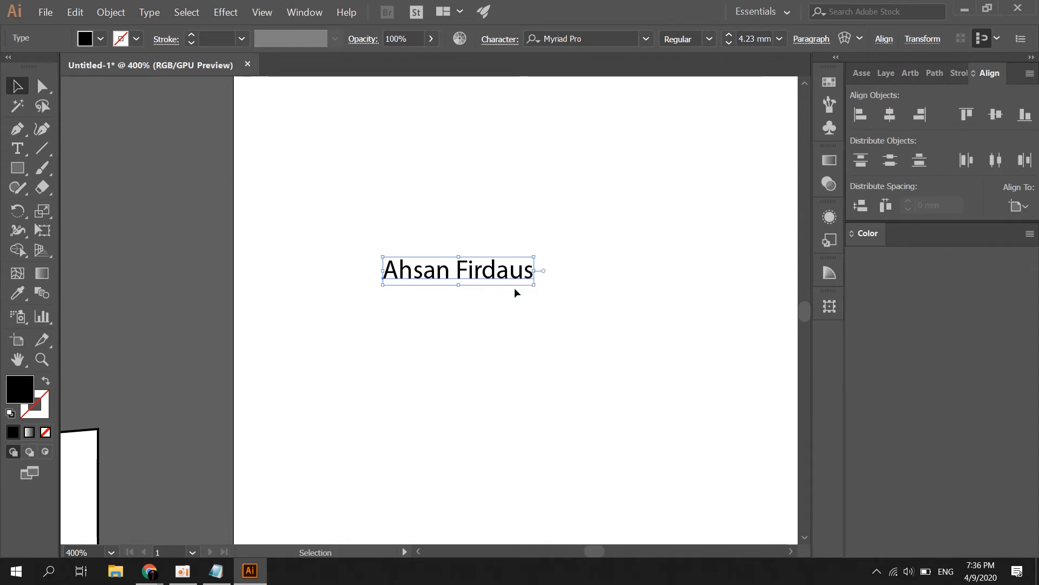
Stretch the name text to about 17 mm tall, narrow it, and move it up-left
drag(535, 286, 569, 315)
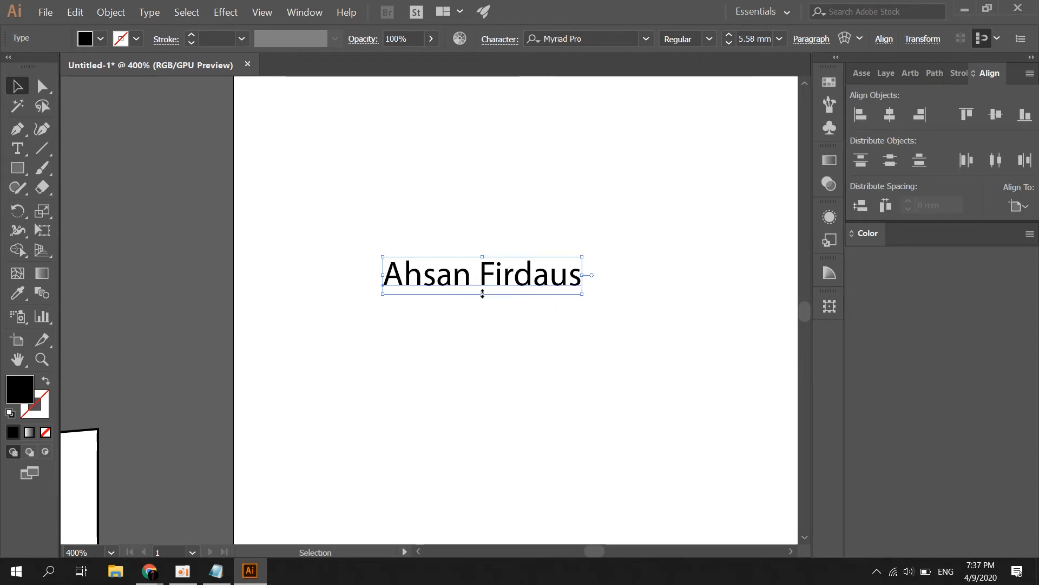
drag(482, 293, 472, 371)
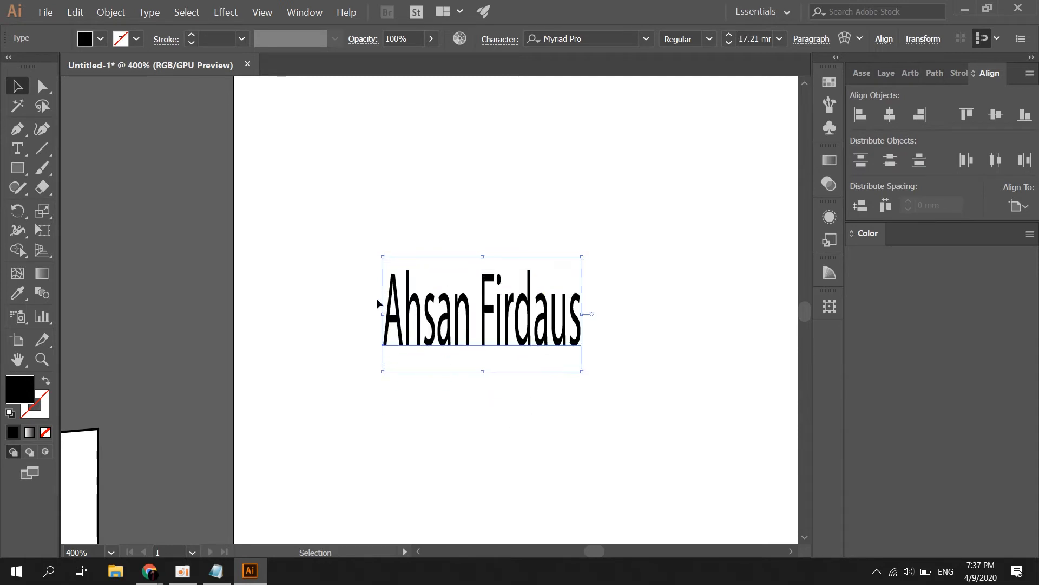
drag(383, 314, 389, 281)
drag(353, 231, 361, 250)
click(517, 229)
scroll(378, 294, down, 1)
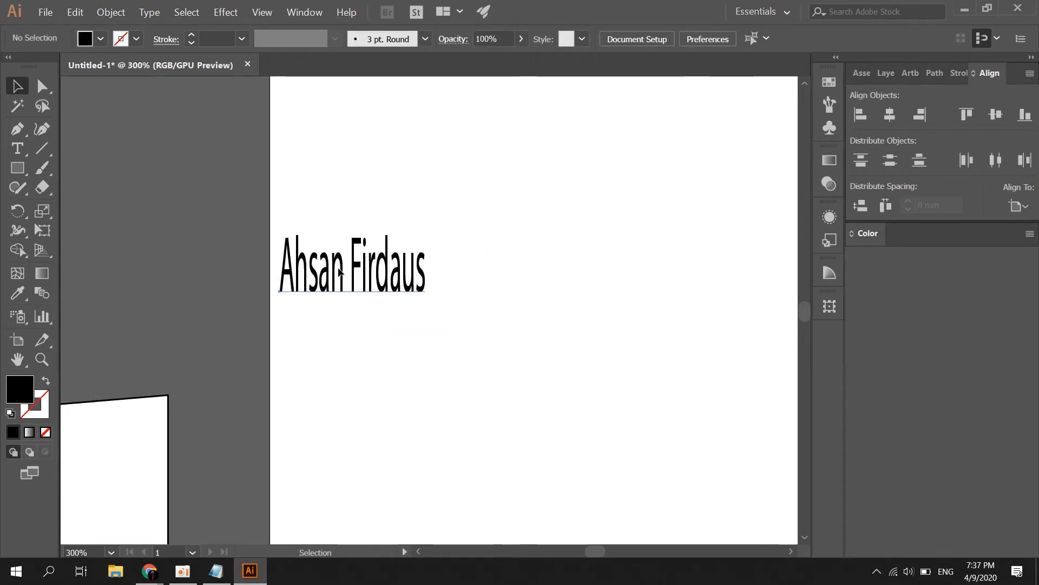
click(339, 269)
click(563, 346)
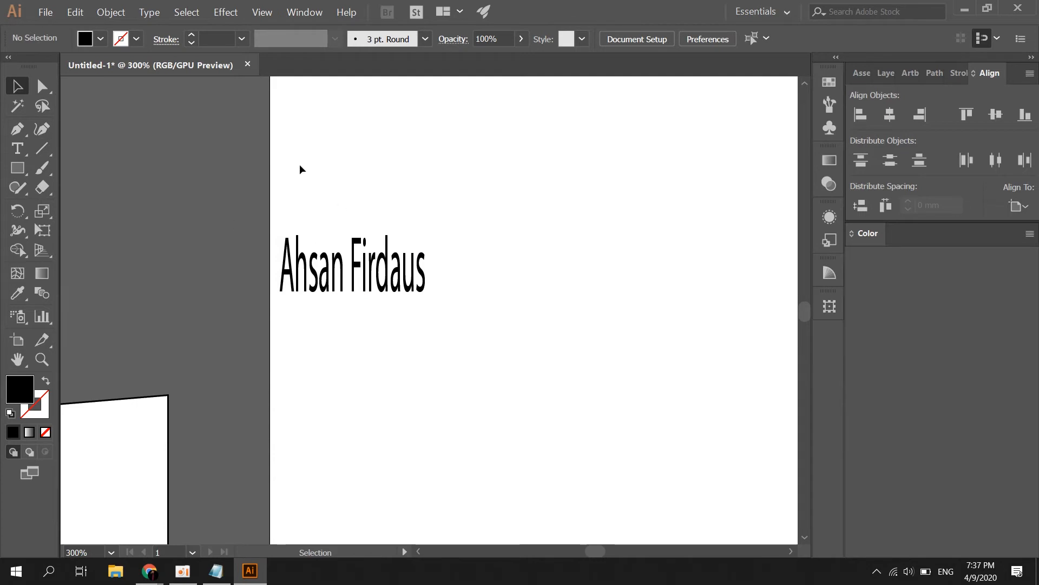
Draw nine straight line segments on the artboard, including a horizontal one above the name text
click(43, 149)
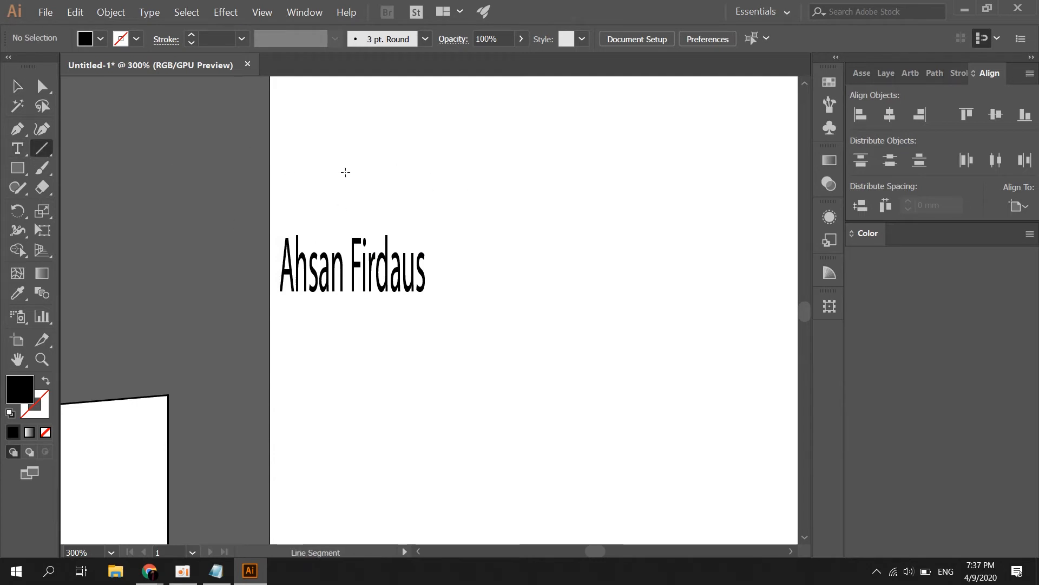
drag(346, 172, 557, 171)
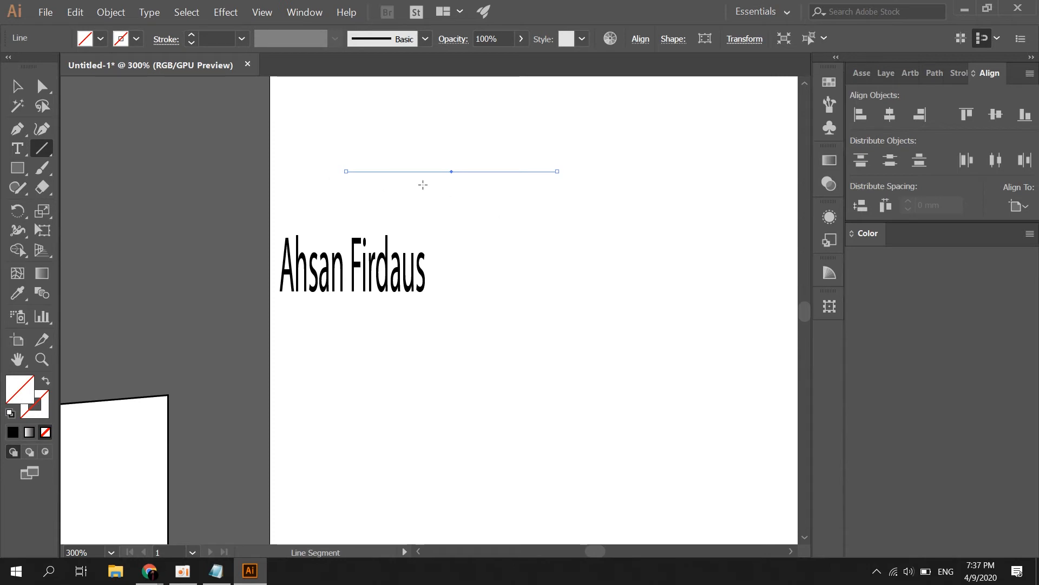
drag(440, 218, 601, 324)
drag(565, 360, 333, 415)
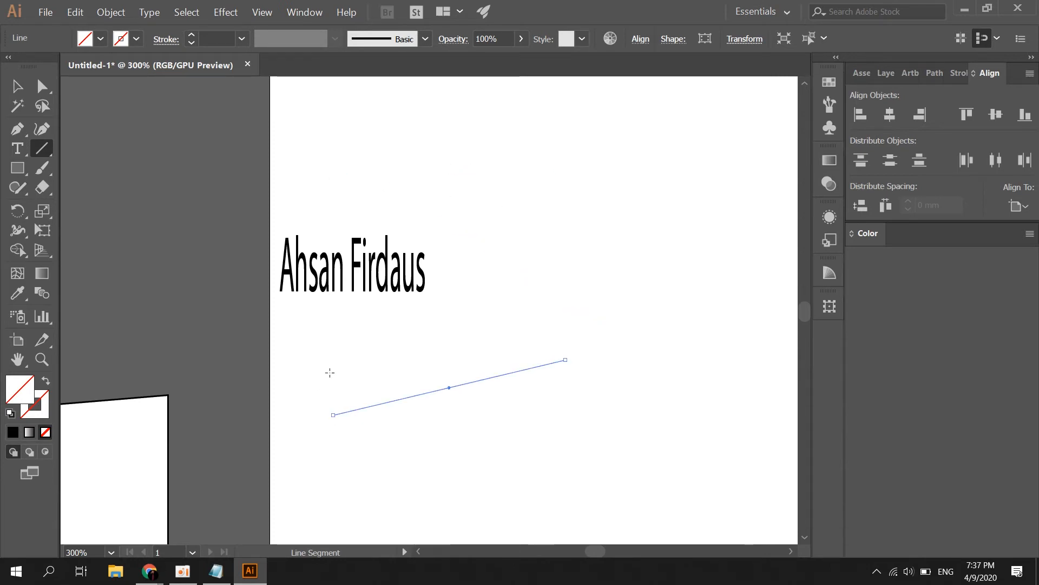
drag(361, 355, 457, 334)
drag(472, 329, 492, 260)
drag(503, 223, 596, 255)
mouse_move(589, 283)
mouse_down()
mouse_move(504, 352)
mouse_move(437, 436)
mouse_up()
drag(384, 414, 384, 223)
drag(483, 211, 620, 212)
click(620, 359)
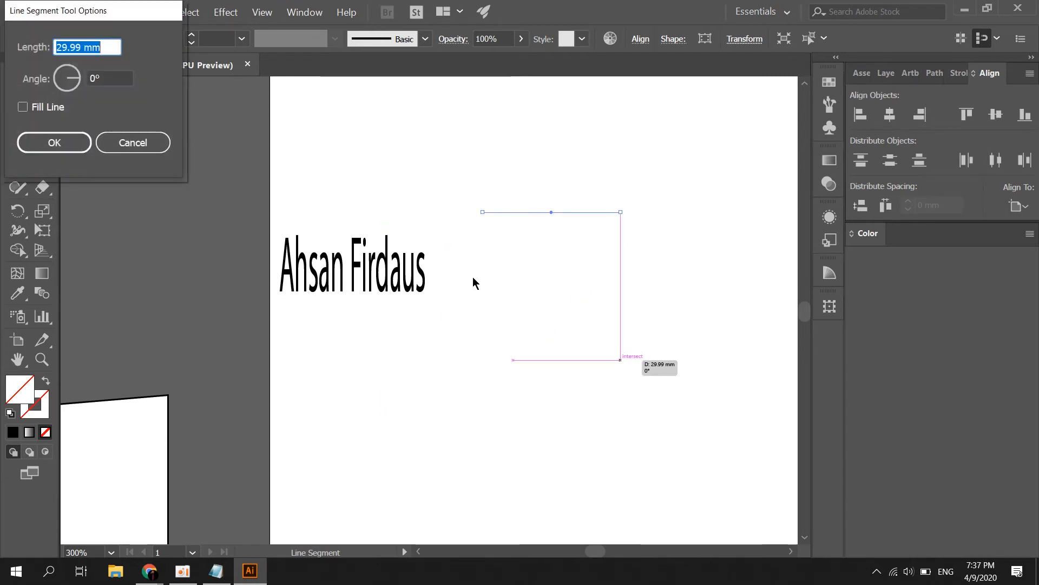
click(129, 144)
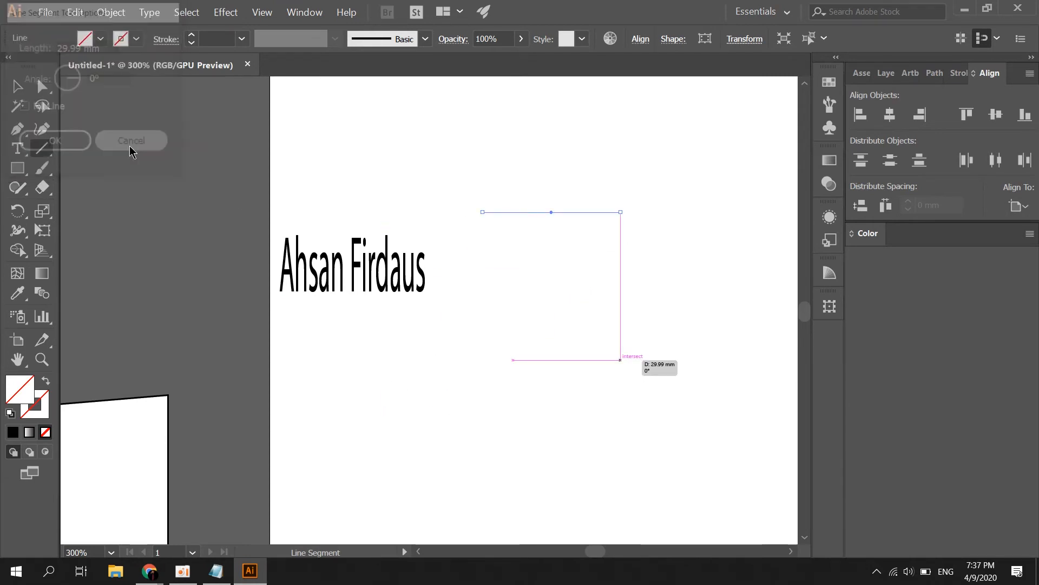
Draw three thin rectangles on the pasteboard left of the artboard, undoing an accidental rotation
click(24, 176)
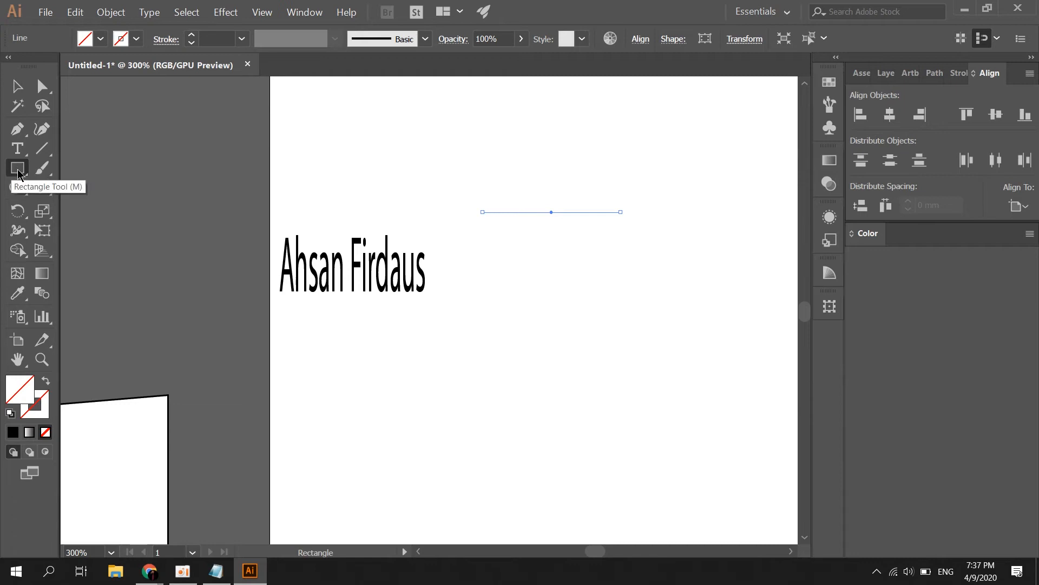
mouse_move(18, 172)
mouse_down()
mouse_move(144, 216)
mouse_move(113, 188)
mouse_move(25, 174)
mouse_move(90, 169)
mouse_move(98, 214)
mouse_move(134, 245)
mouse_move(139, 272)
mouse_move(113, 297)
mouse_move(146, 162)
mouse_move(154, 176)
mouse_move(86, 170)
mouse_up()
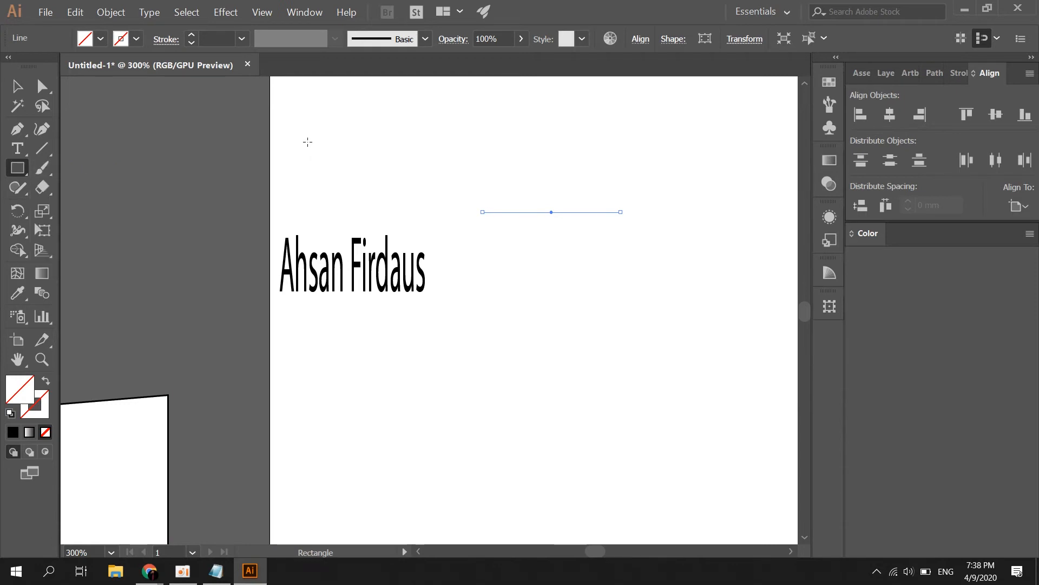
drag(158, 122, 280, 227)
mouse_move(135, 171)
mouse_down()
mouse_move(202, 306)
mouse_move(116, 307)
mouse_up()
drag(177, 320, 327, 353)
mouse_move(335, 359)
mouse_down()
mouse_move(313, 246)
mouse_move(256, 165)
mouse_up()
key(ctrl+z)
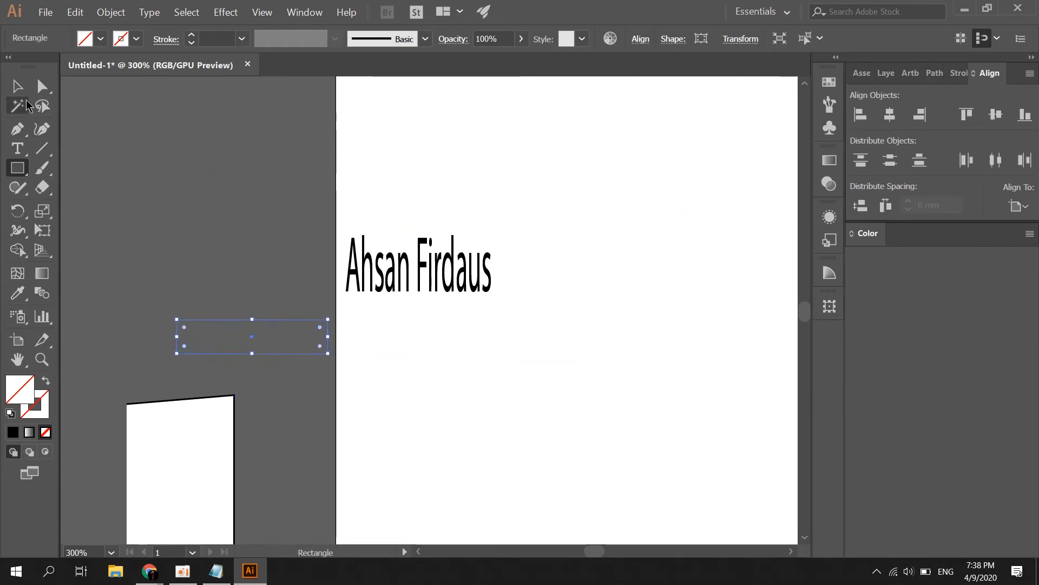
Marquee-select the three thin rectangles beside the artboard and delete them
click(18, 86)
drag(146, 127, 302, 333)
scroll(263, 213, down, 2)
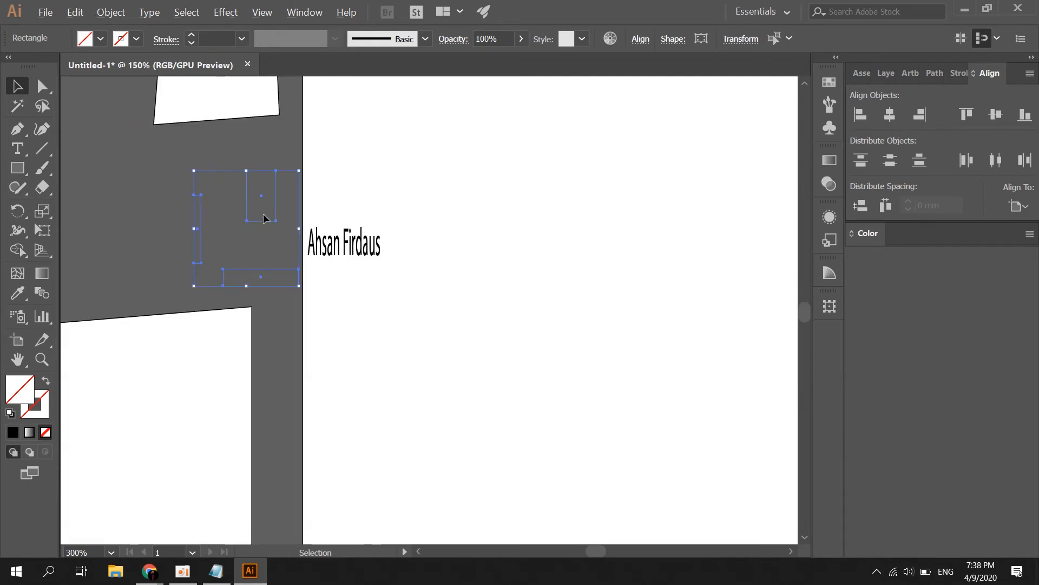
drag(153, 187, 252, 203)
click(193, 193)
drag(167, 150, 265, 276)
key(Delete)
scroll(91, 172, up, 2)
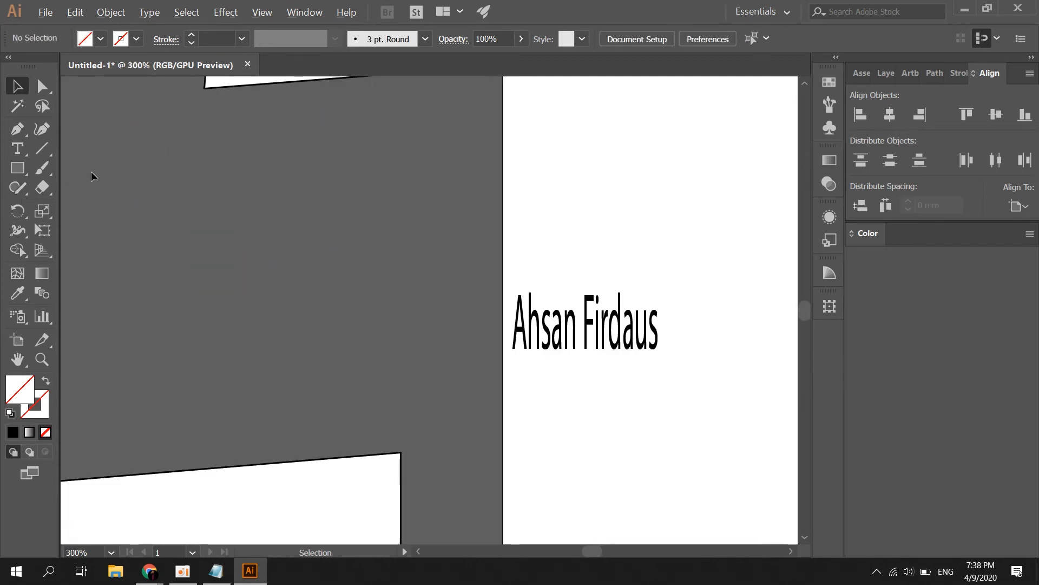
scroll(105, 224, down, 1)
Reselect the plain Rectangle Tool from the shape tools flyout
click(43, 173)
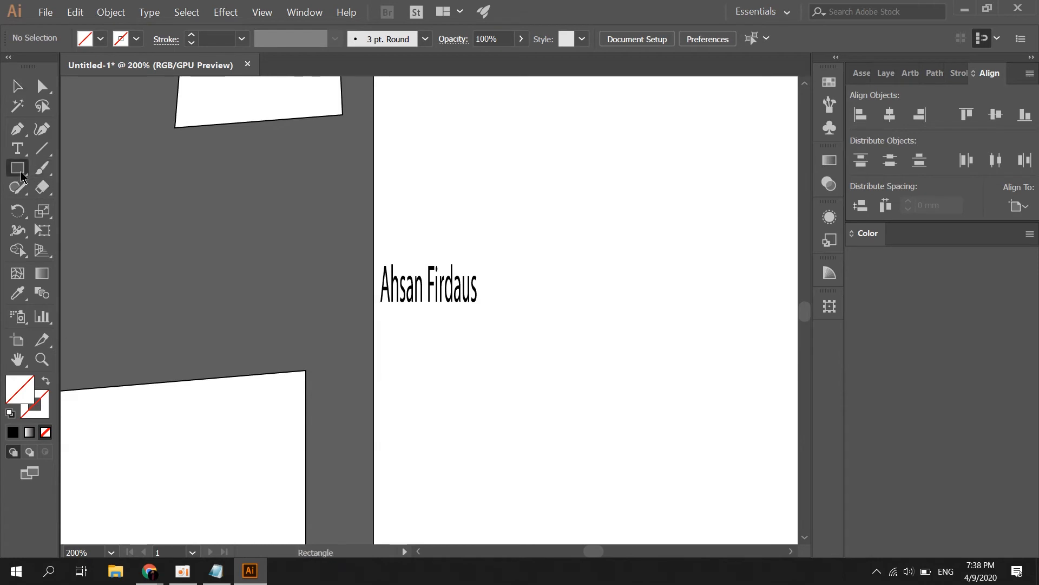
click(22, 175)
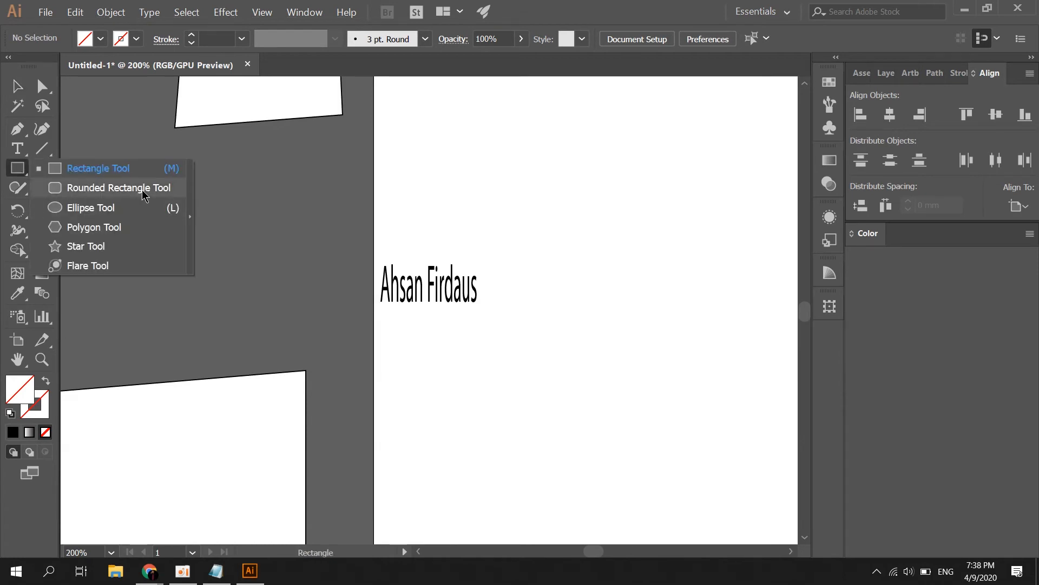
click(19, 172)
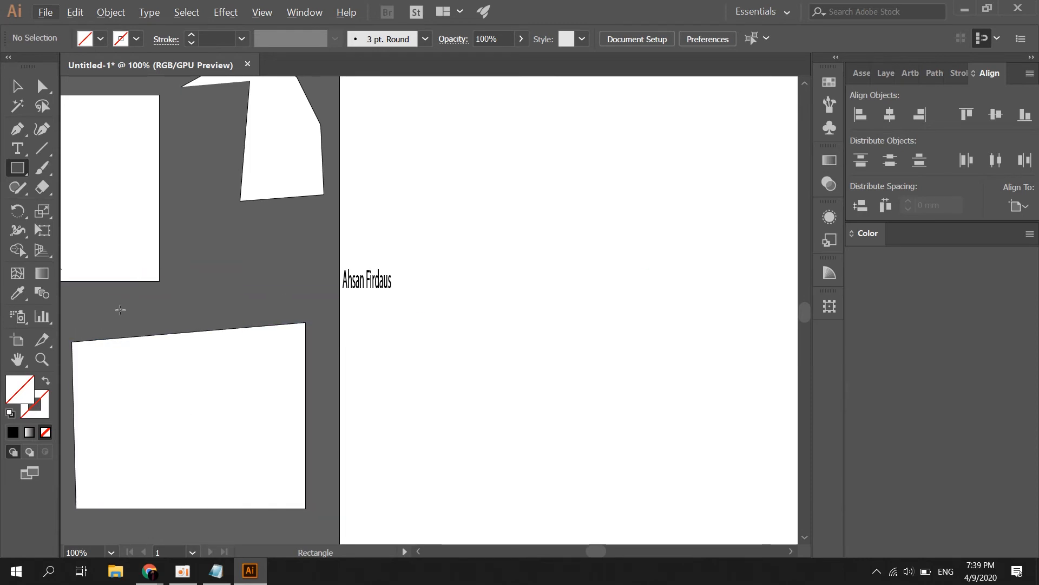
Set the fill colour to bright red DD0707 in the Color Picker
double_click(14, 394)
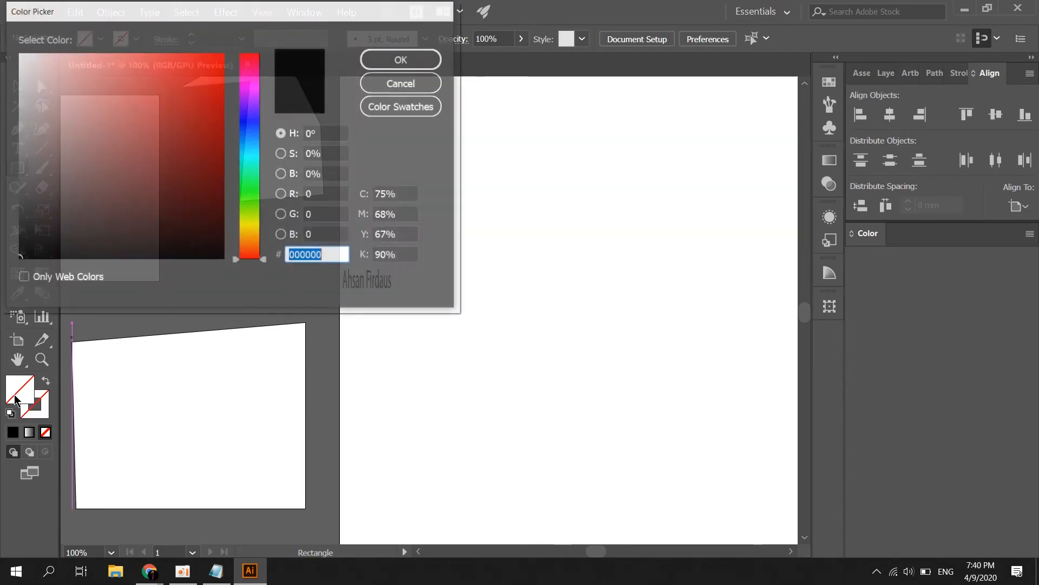
drag(169, 126, 207, 45)
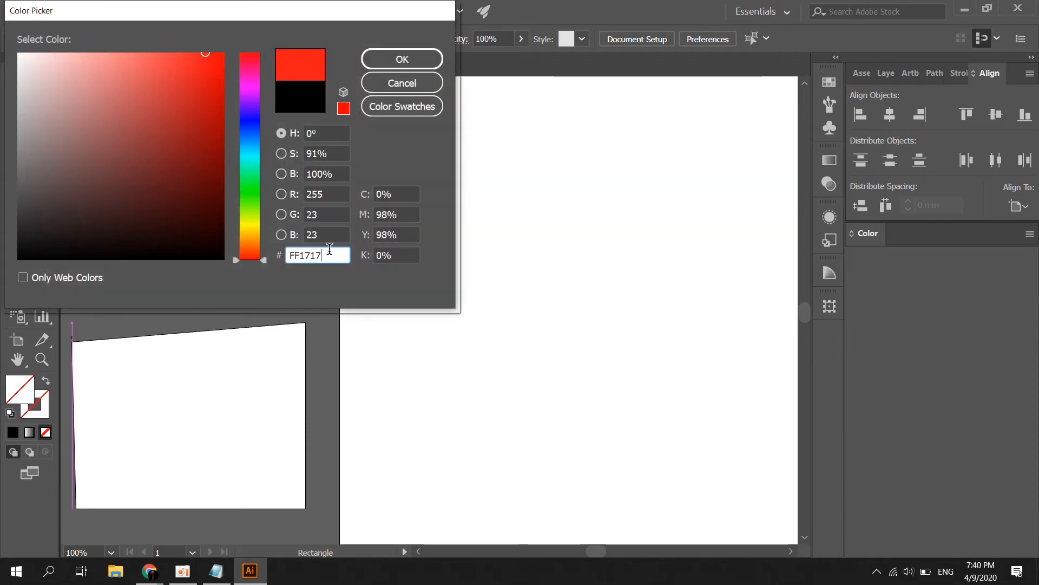
drag(332, 255, 267, 288)
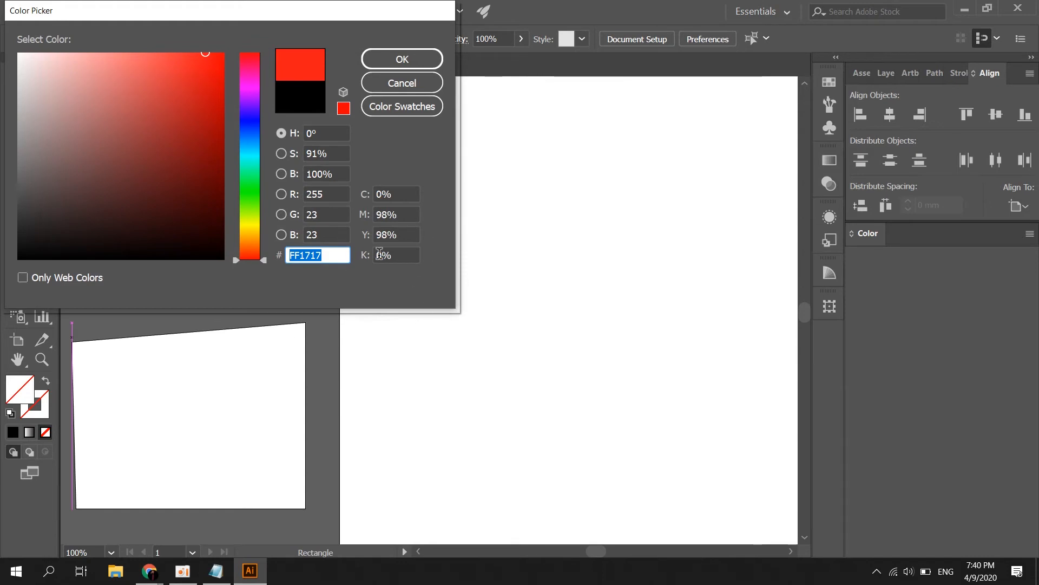
drag(204, 116, 237, 132)
drag(330, 253, 252, 244)
drag(186, 149, 274, 35)
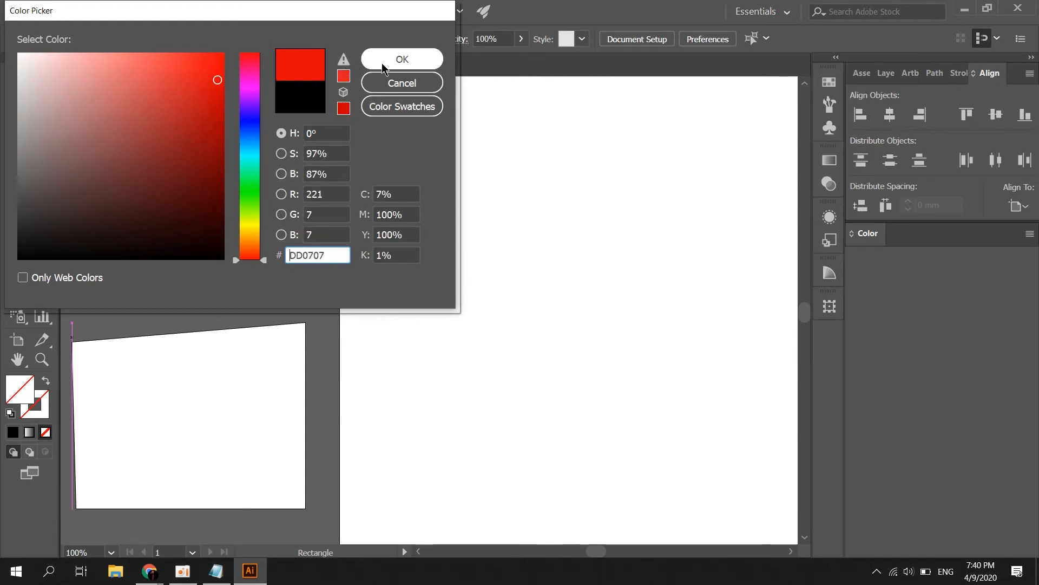
click(402, 59)
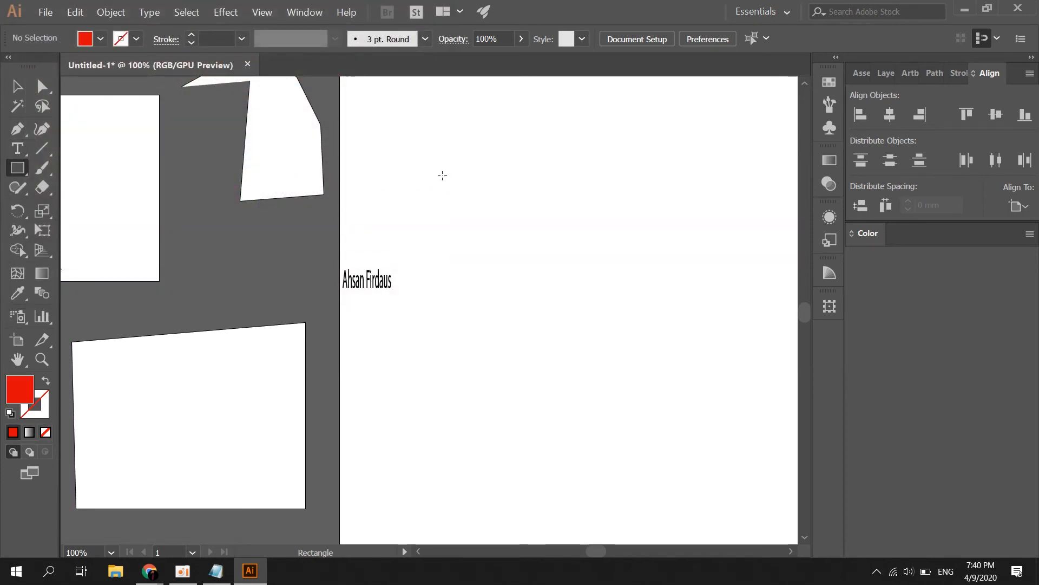
Draw three red rectangles: a large one, a second below it, and a small one near the bottom
mouse_move(429, 168)
mouse_down()
mouse_move(521, 243)
mouse_move(654, 289)
mouse_up()
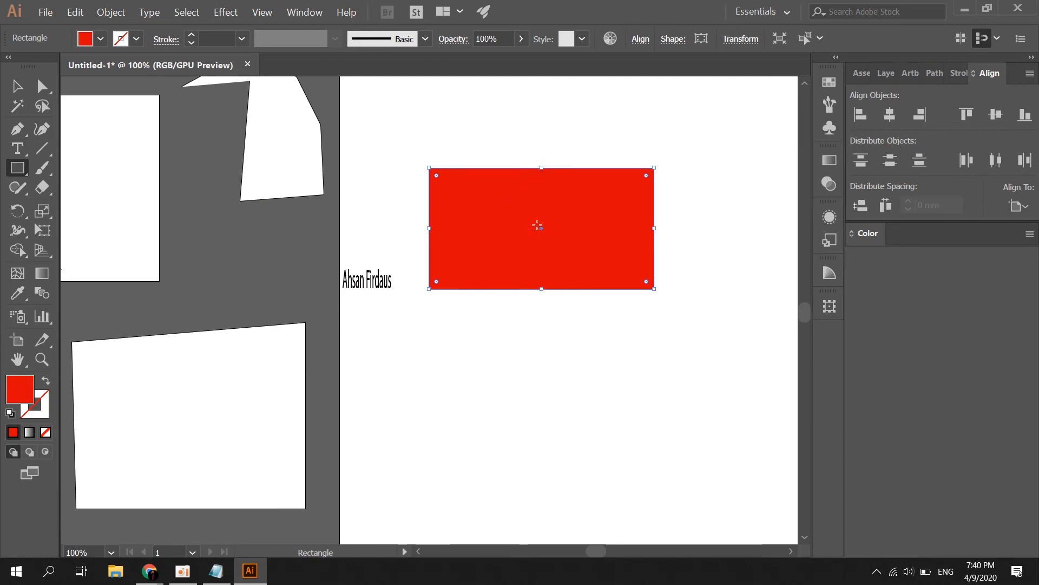
mouse_move(423, 334)
mouse_down()
mouse_move(580, 418)
mouse_move(632, 401)
mouse_up()
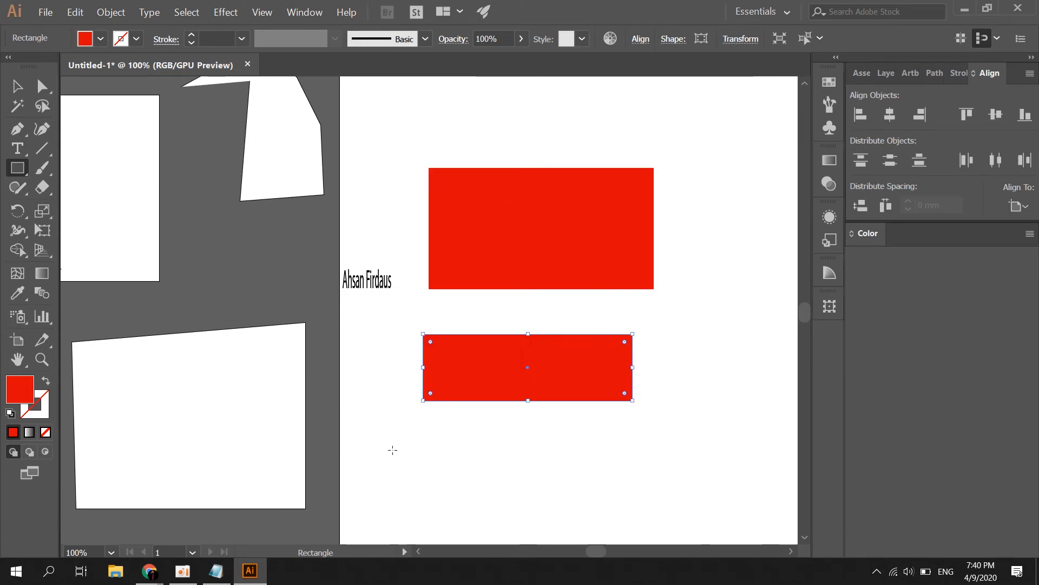
drag(392, 450, 490, 494)
Draw a wide and a tall narrow red rounded rectangle near the artboard top
drag(17, 168, 96, 184)
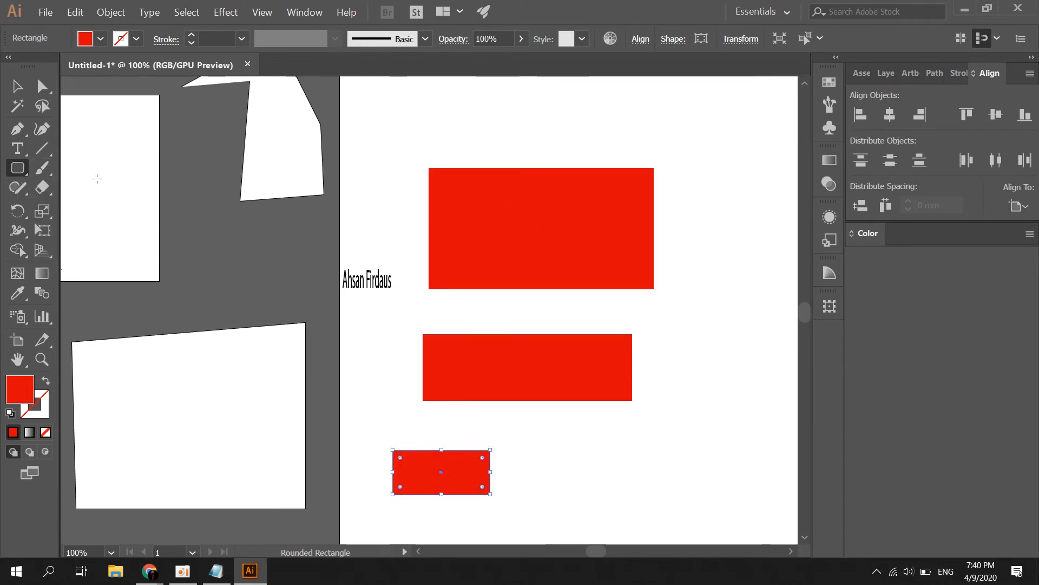
drag(457, 119, 528, 146)
drag(362, 111, 386, 179)
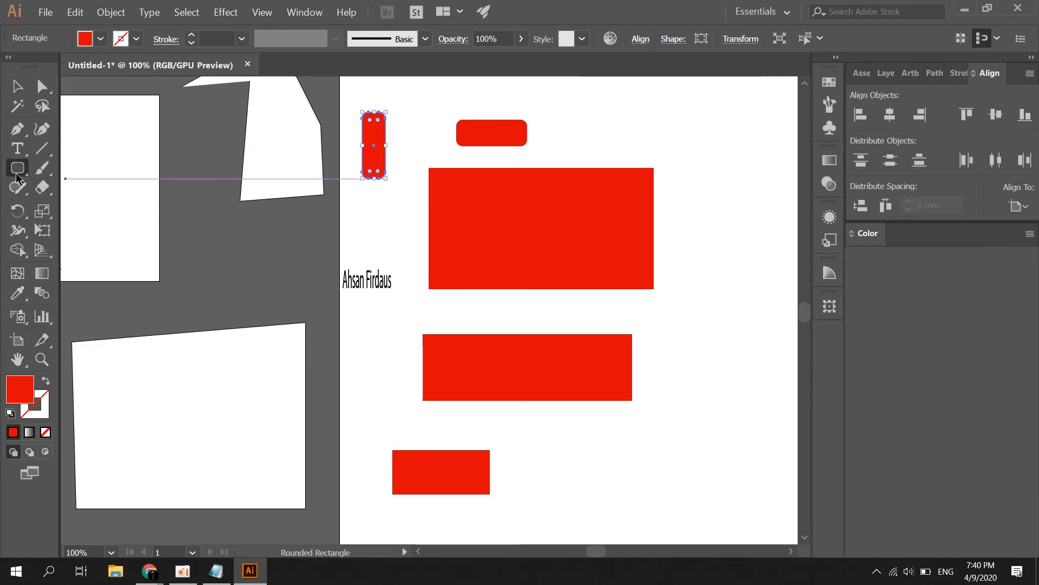
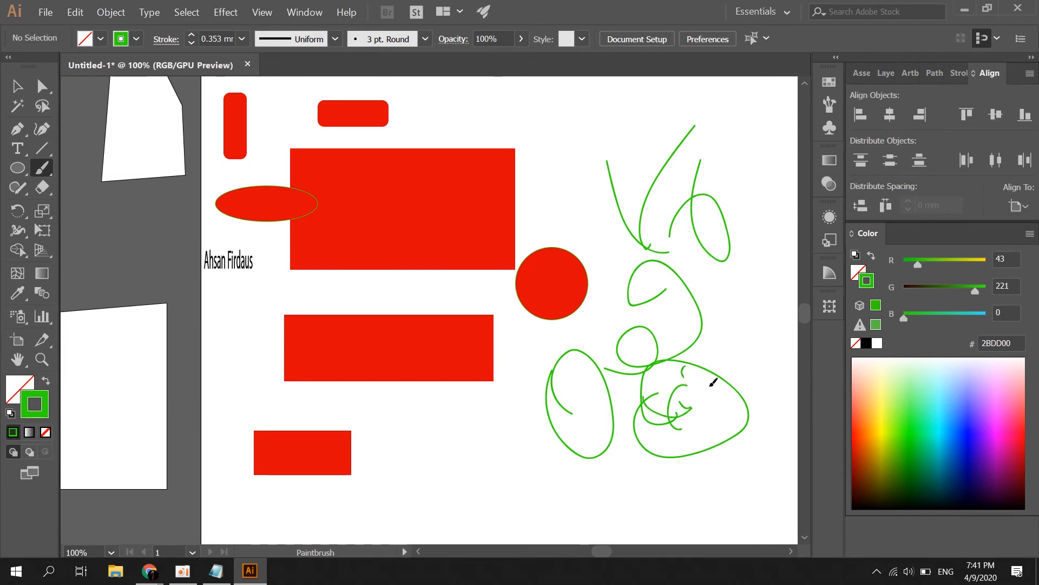
Undo the latest green paintbrush scribbles, leaving two green strokes beside the red shapes
key(ctrl+z)
key(ctrl+z)
key(ctrl+z)
key(ctrl+z)
key(ctrl+z)
key(ctrl+z)
key(ctrl+z)
key(ctrl+z)
key(ctrl+z)
key(ctrl+z)
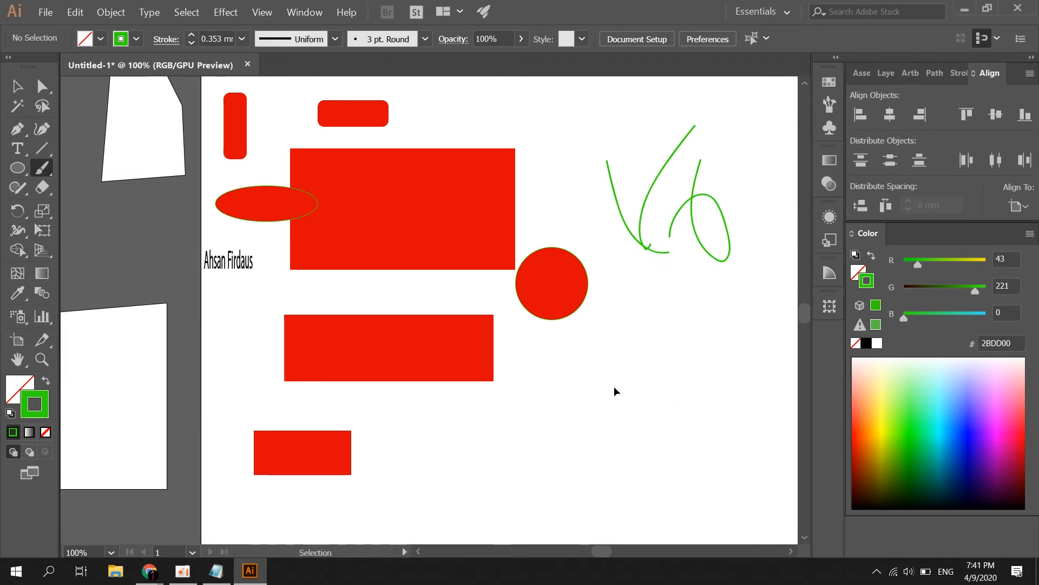
Sketch a grey circle at the upper right and a square below it with the Shaper tool
click(18, 88)
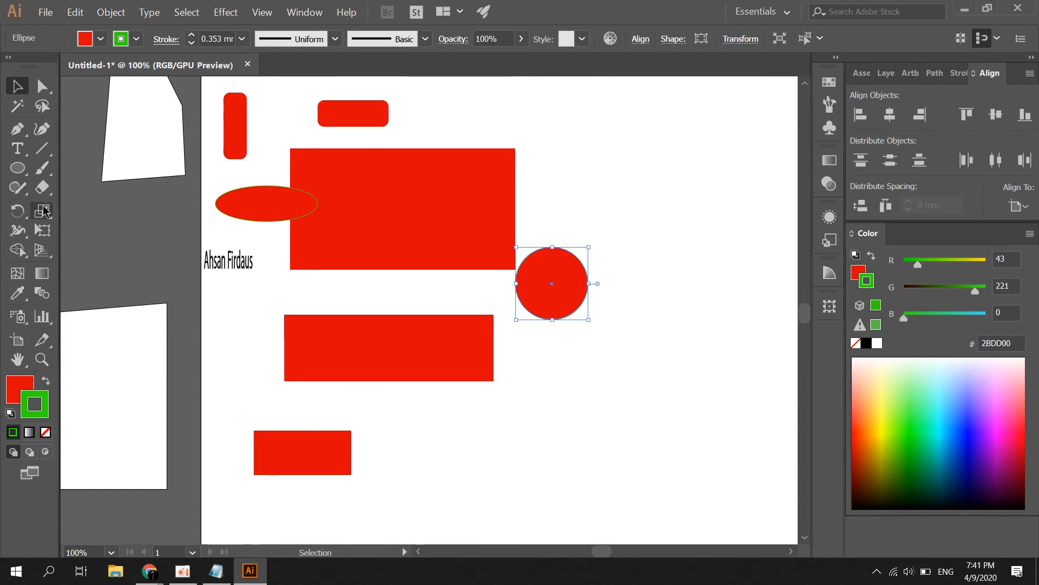
click(18, 188)
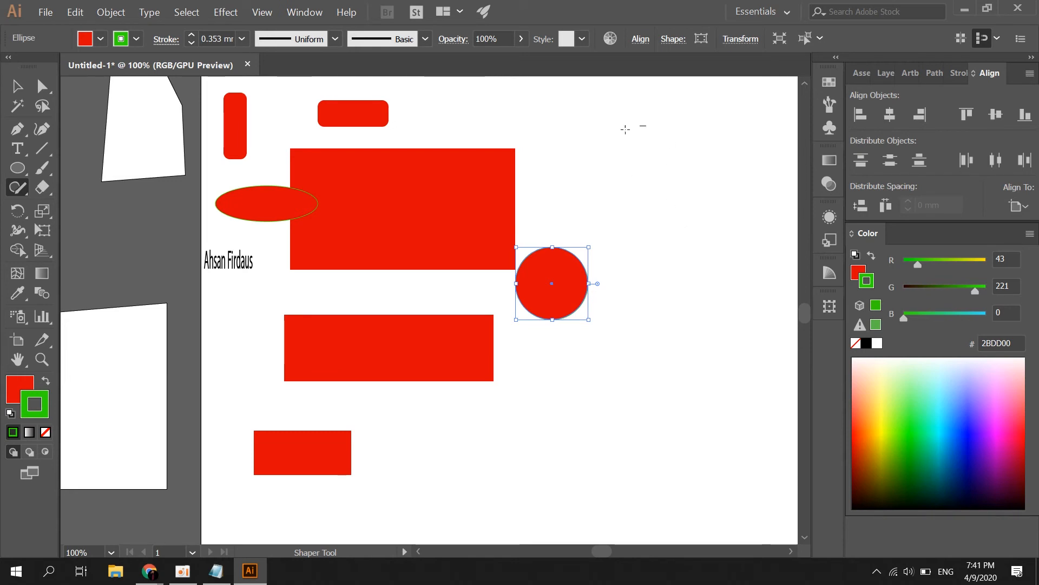
mouse_move(625, 130)
mouse_down()
mouse_move(624, 229)
mouse_move(681, 156)
mouse_move(626, 131)
mouse_up()
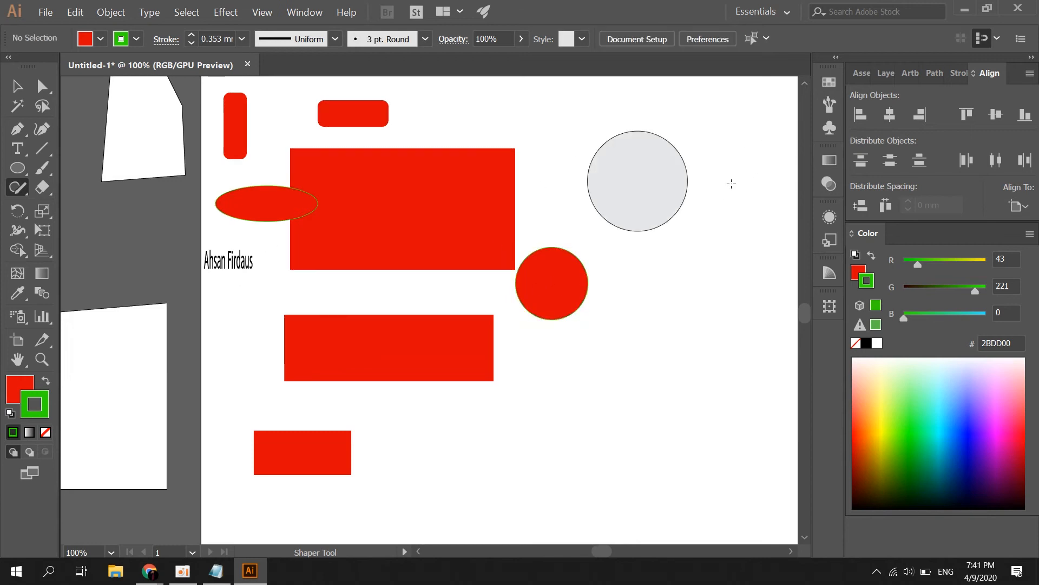
mouse_move(644, 384)
mouse_down()
mouse_move(736, 408)
mouse_move(762, 323)
mouse_up()
drag(651, 282, 641, 283)
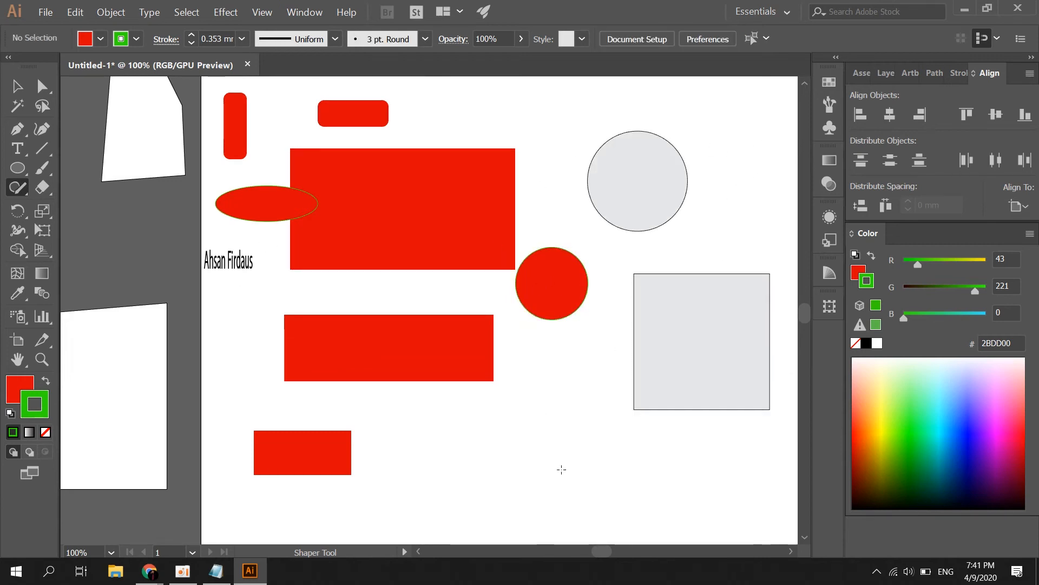
Sketch a grey diamond left of the square and two triangles above the shapes
mouse_move(561, 469)
mouse_down()
mouse_move(528, 396)
mouse_move(559, 357)
mouse_move(622, 403)
mouse_up()
drag(550, 463, 547, 467)
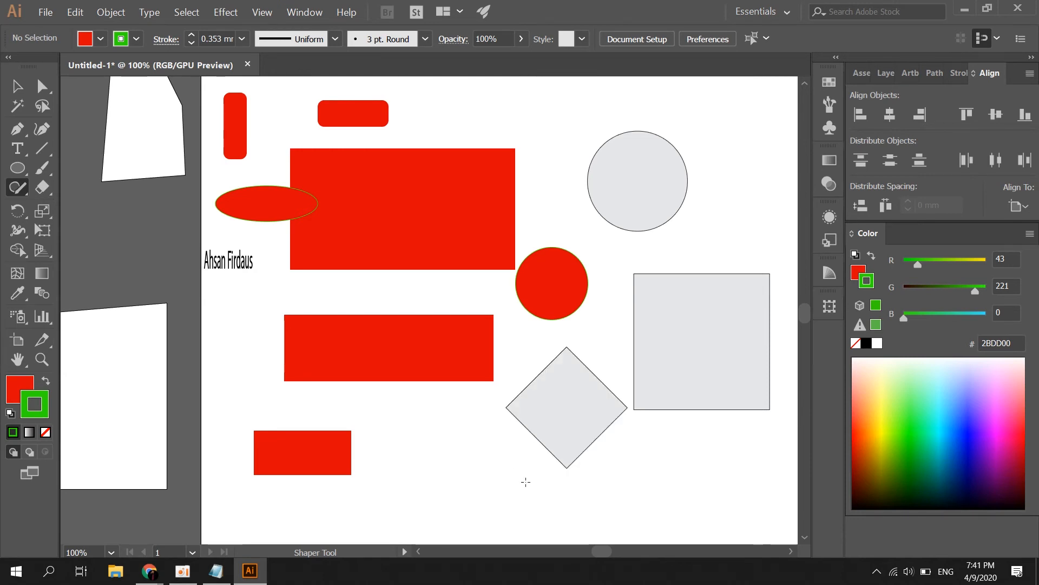
scroll(553, 290, up, 5)
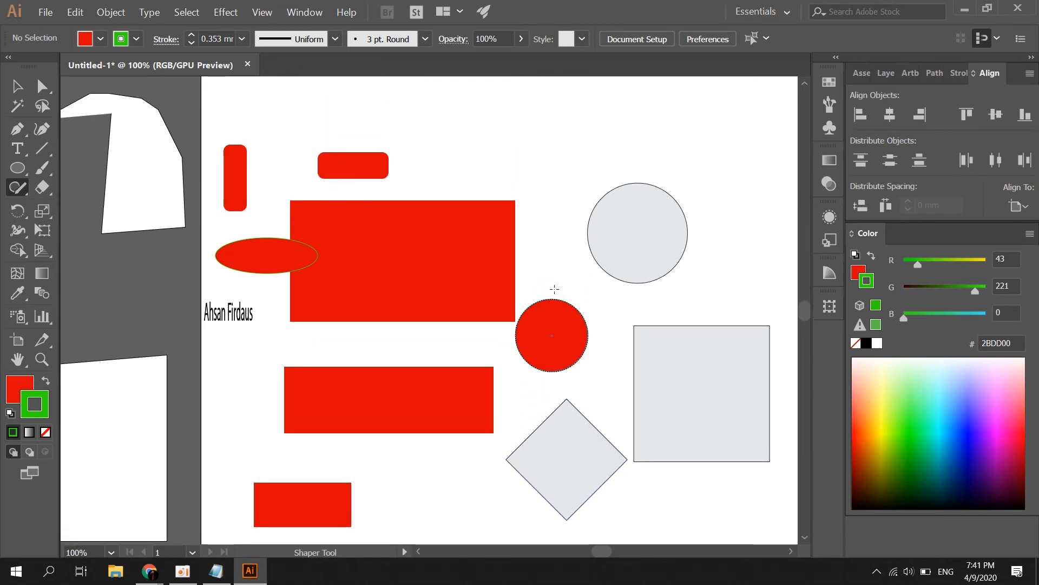
scroll(464, 280, up, 5)
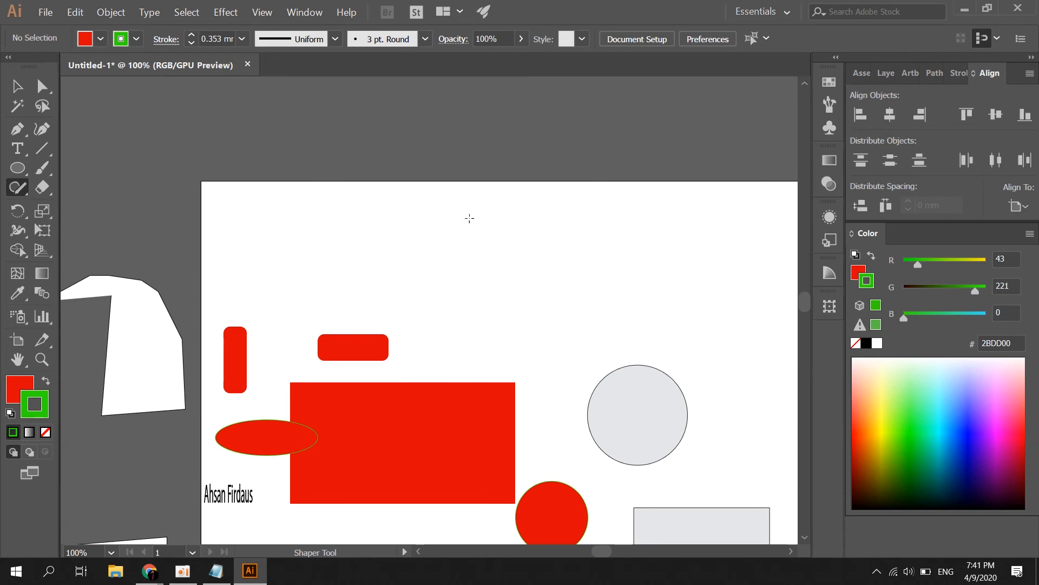
mouse_move(373, 271)
mouse_down()
mouse_move(616, 193)
mouse_move(591, 254)
mouse_move(387, 275)
mouse_up()
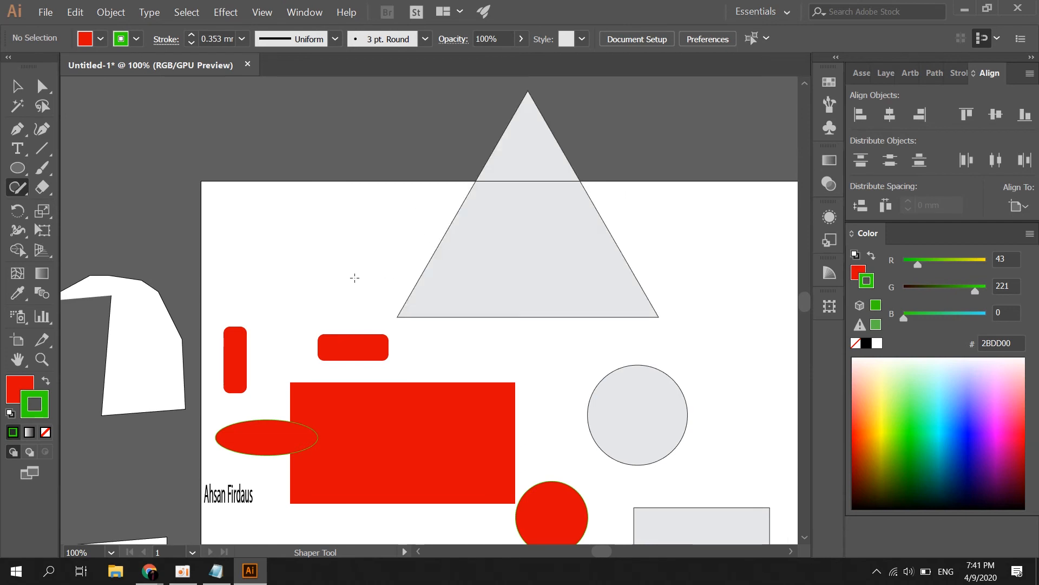
mouse_move(277, 241)
mouse_down()
mouse_move(351, 303)
mouse_move(273, 289)
mouse_up()
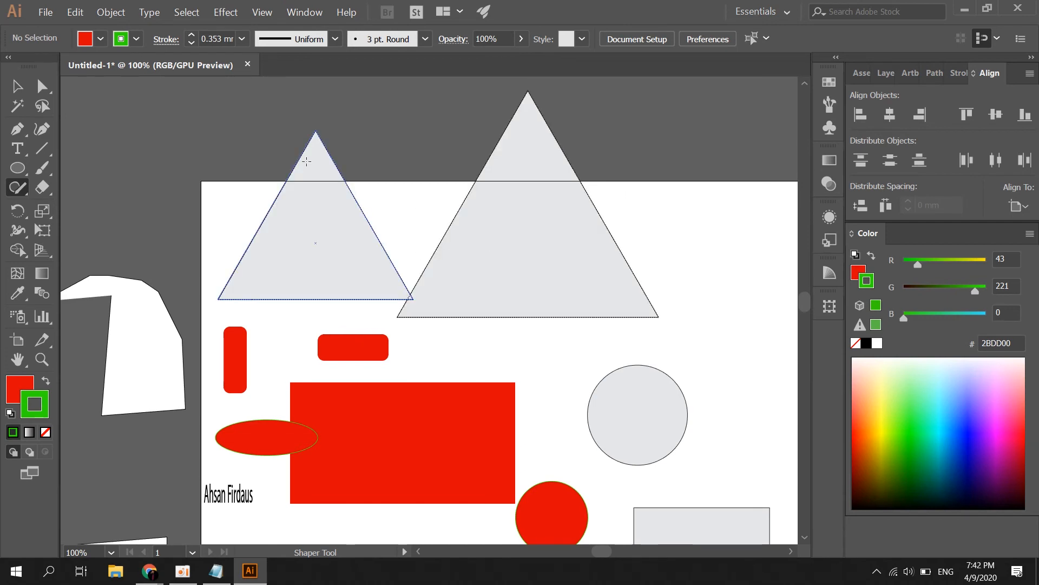
scroll(563, 246, down, 3)
scroll(561, 240, down, 2)
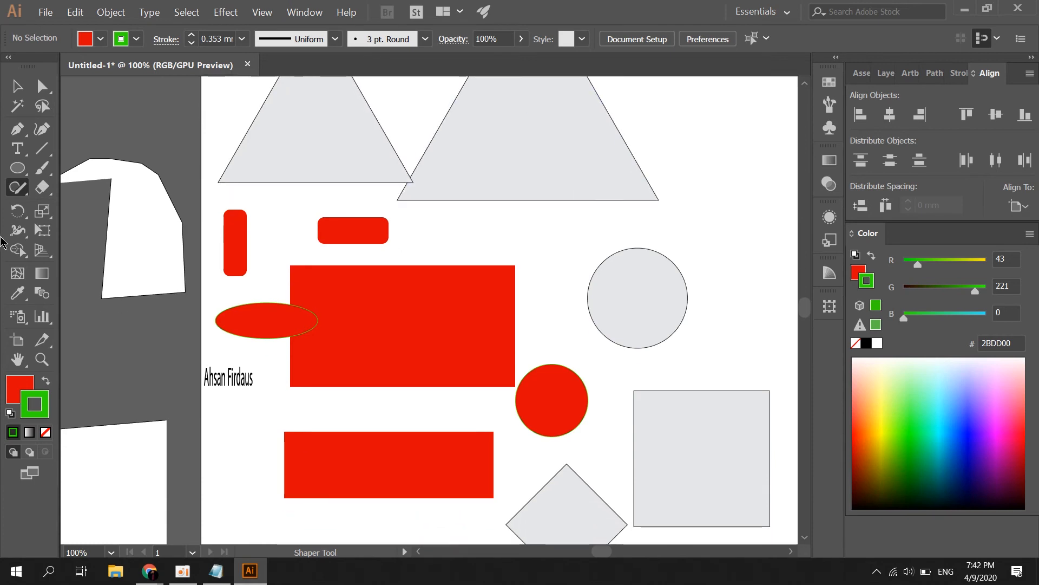
Erase a thick looping path through the big red rectangle with the Eraser at 10 mm
click(42, 186)
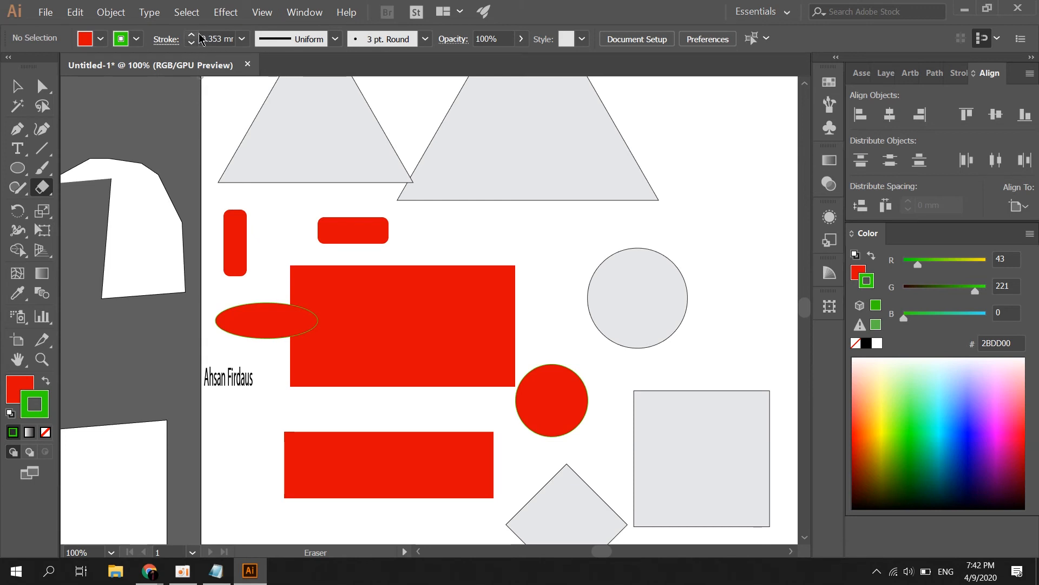
click(242, 39)
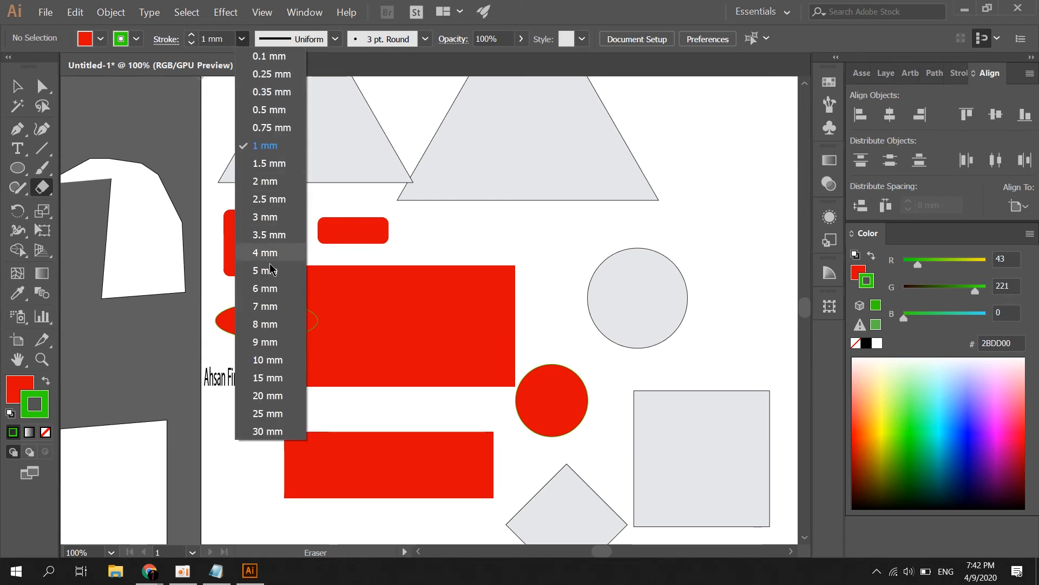
click(268, 360)
mouse_move(343, 277)
mouse_down()
mouse_move(394, 303)
mouse_move(339, 331)
mouse_move(399, 328)
mouse_move(336, 329)
mouse_move(363, 349)
mouse_move(426, 317)
mouse_move(347, 334)
mouse_move(480, 277)
mouse_move(437, 318)
mouse_move(443, 286)
mouse_move(412, 245)
mouse_move(402, 247)
mouse_move(314, 292)
mouse_move(281, 278)
mouse_move(258, 324)
mouse_move(311, 297)
mouse_move(323, 365)
mouse_move(340, 376)
mouse_move(425, 312)
mouse_move(502, 342)
mouse_move(485, 343)
mouse_move(484, 316)
mouse_move(518, 351)
mouse_move(487, 380)
mouse_up()
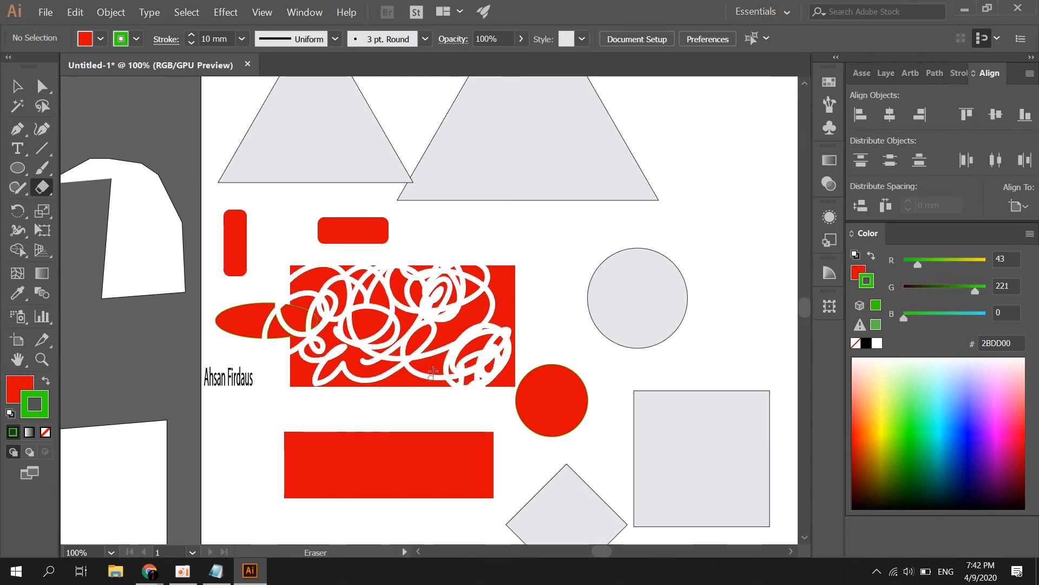
scroll(337, 333, up, 5)
Drag the small red crescent fragment out of the rectangle and settle it just to its right
click(17, 86)
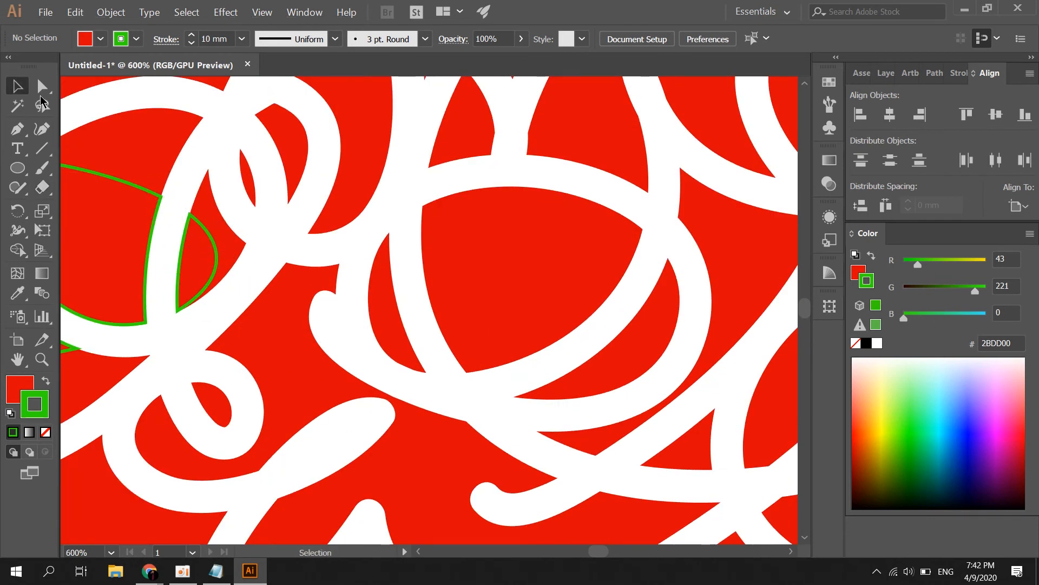
click(344, 167)
scroll(343, 168, down, 4)
drag(343, 167, 683, 205)
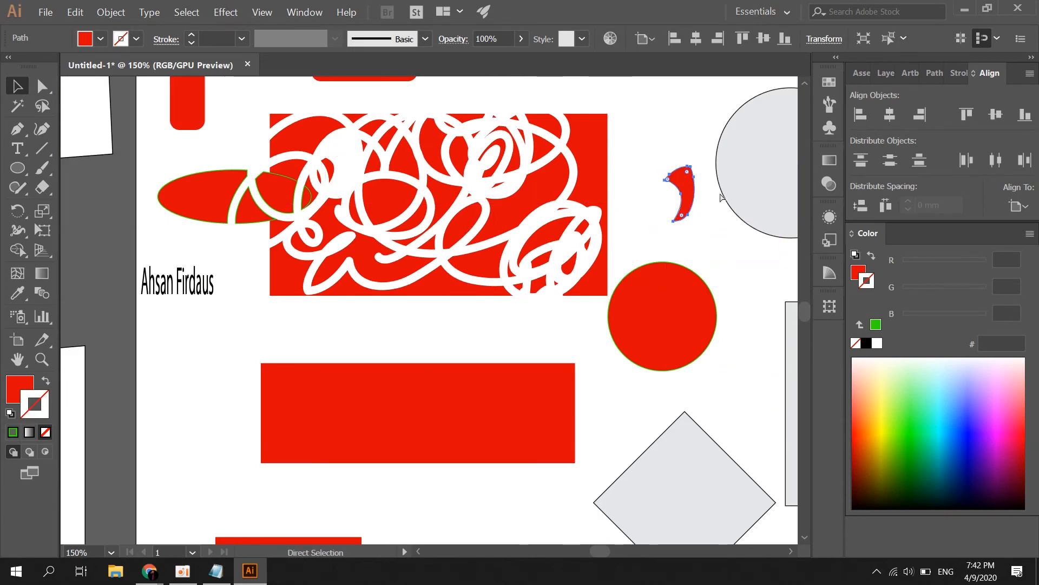
scroll(688, 211, up, 5)
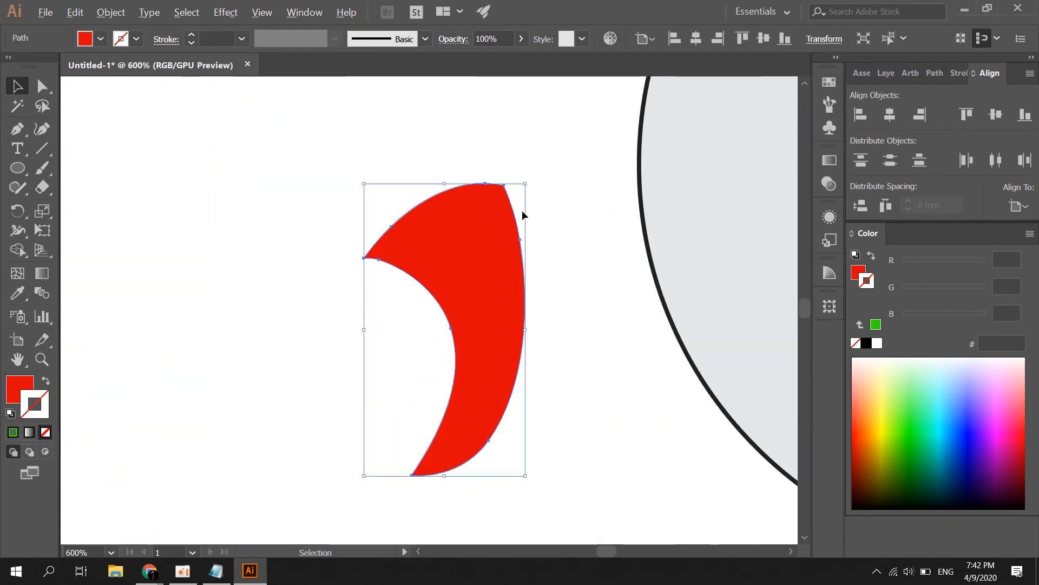
drag(488, 229, 319, 211)
scroll(403, 183, down, 6)
click(404, 182)
drag(393, 201, 393, 216)
click(368, 233)
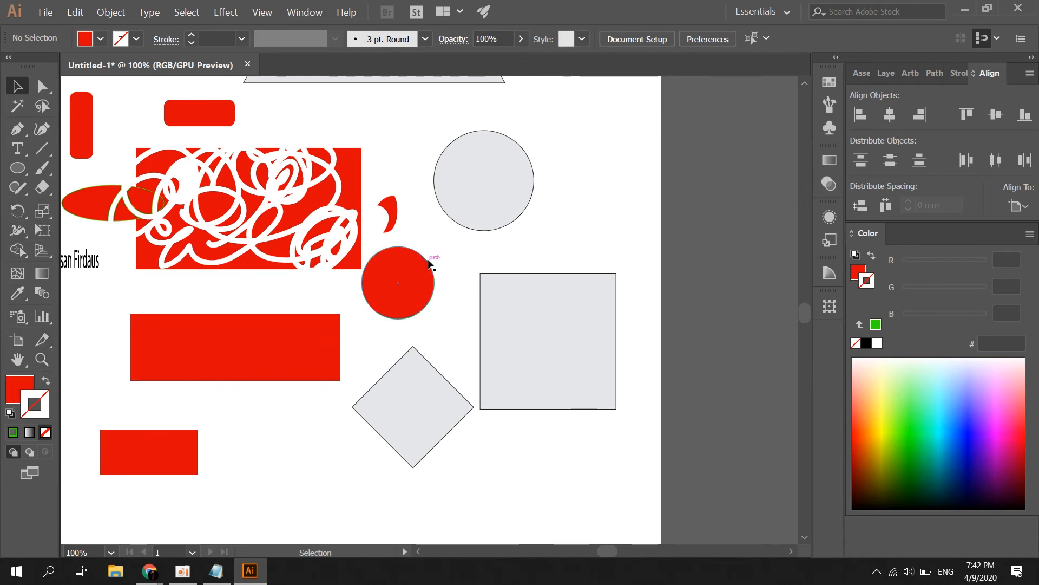
Select the grey square to check it, then deselect it
scroll(428, 263, down, 3)
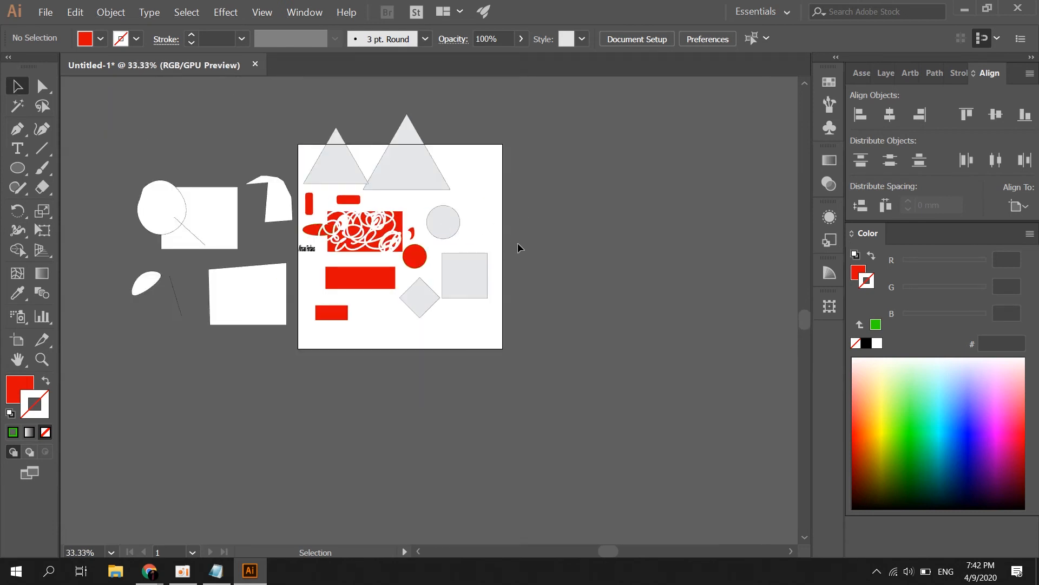
scroll(523, 283, up, 1)
scroll(536, 262, down, 1)
click(493, 270)
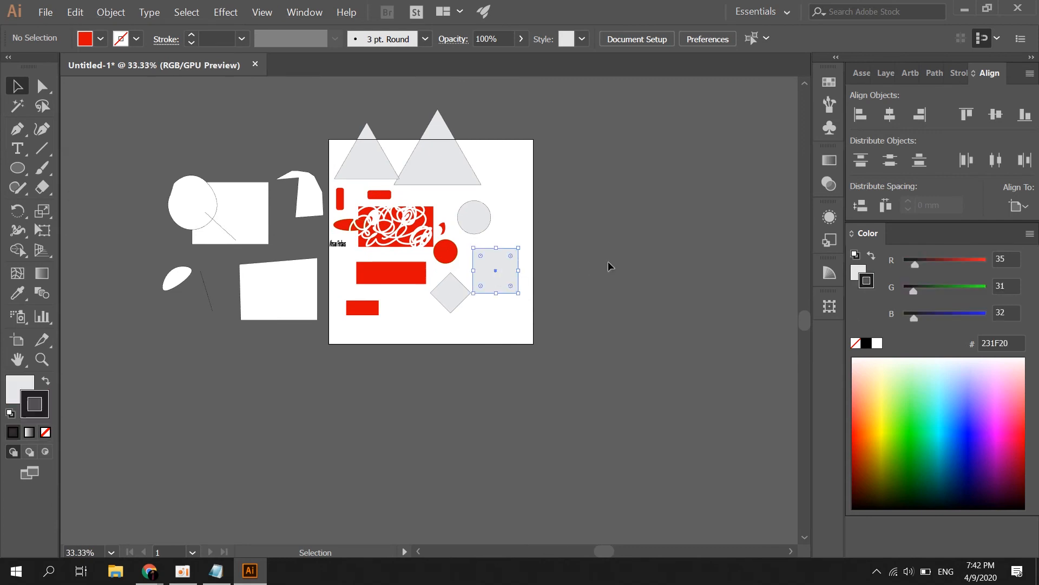
click(493, 270)
click(577, 214)
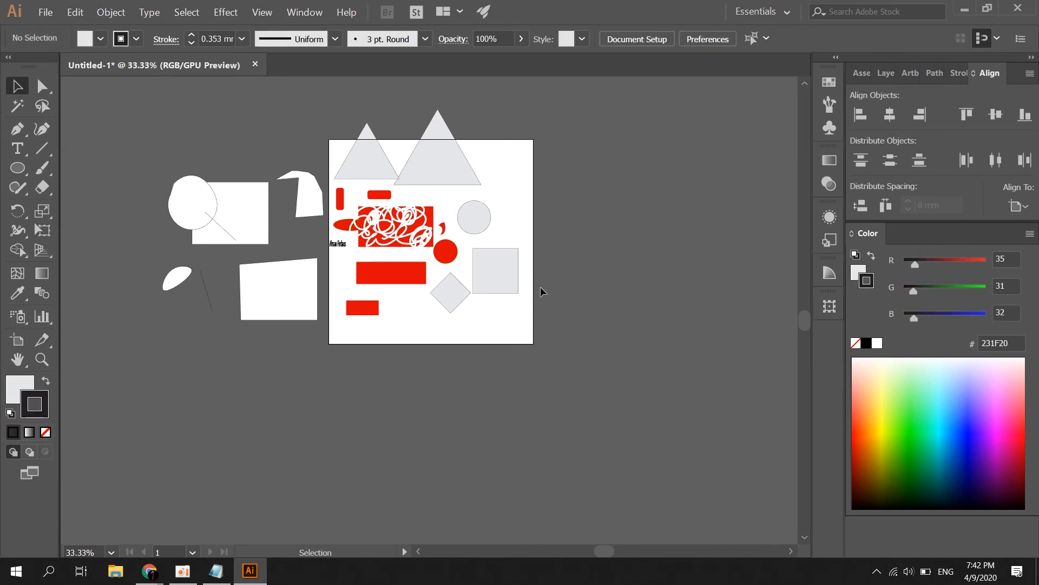
scroll(510, 284, up, 3)
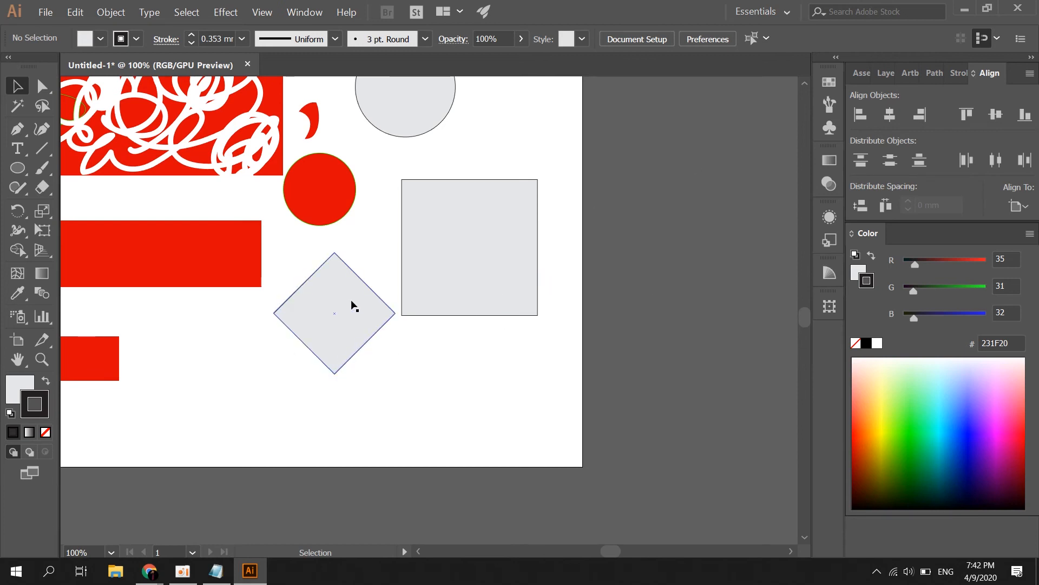
Move the diamond below the square and centre the pair horizontally with Horizontal Align Center
drag(352, 306, 471, 390)
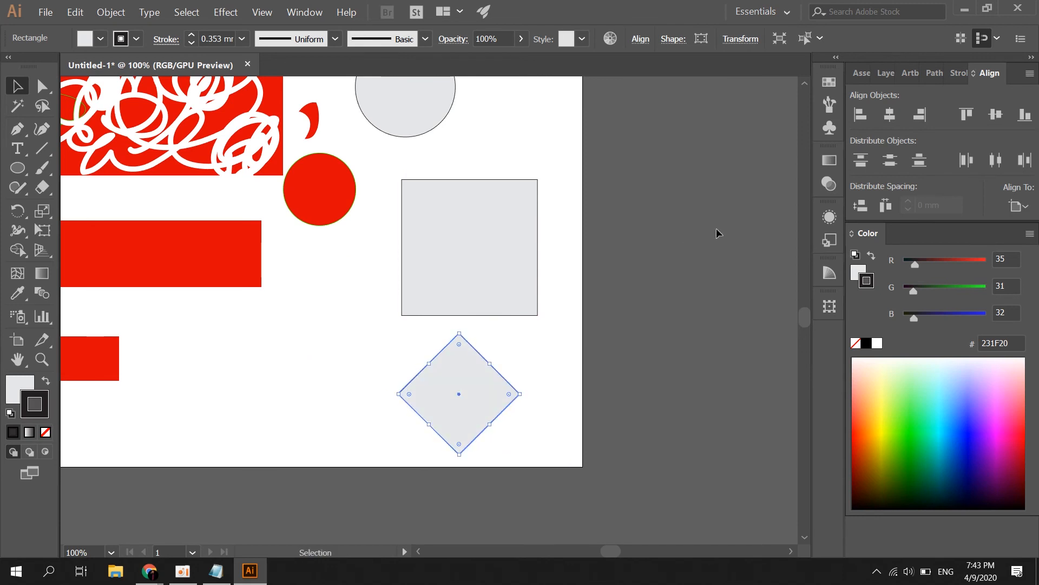
click(716, 233)
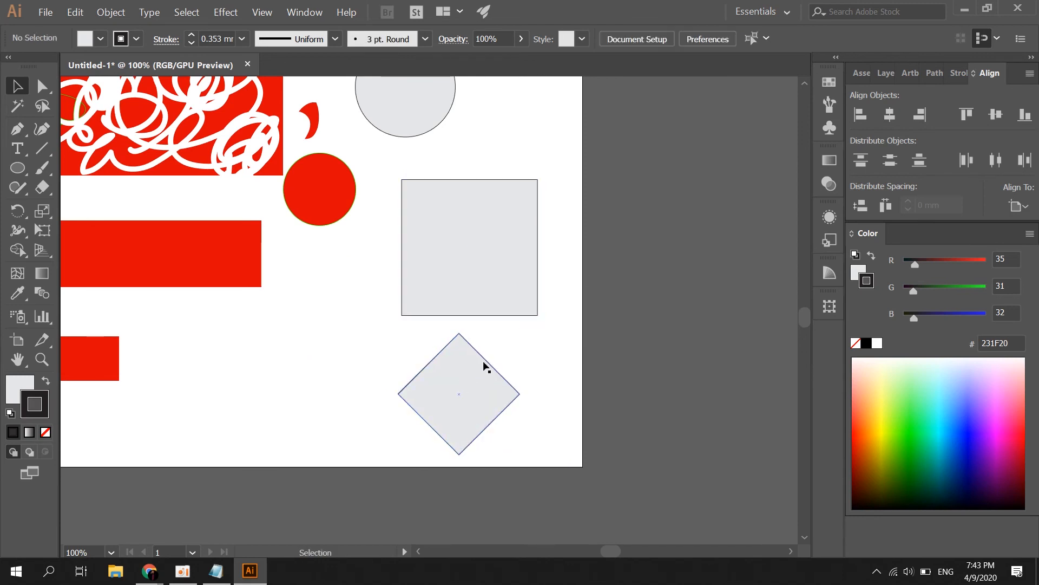
click(452, 397)
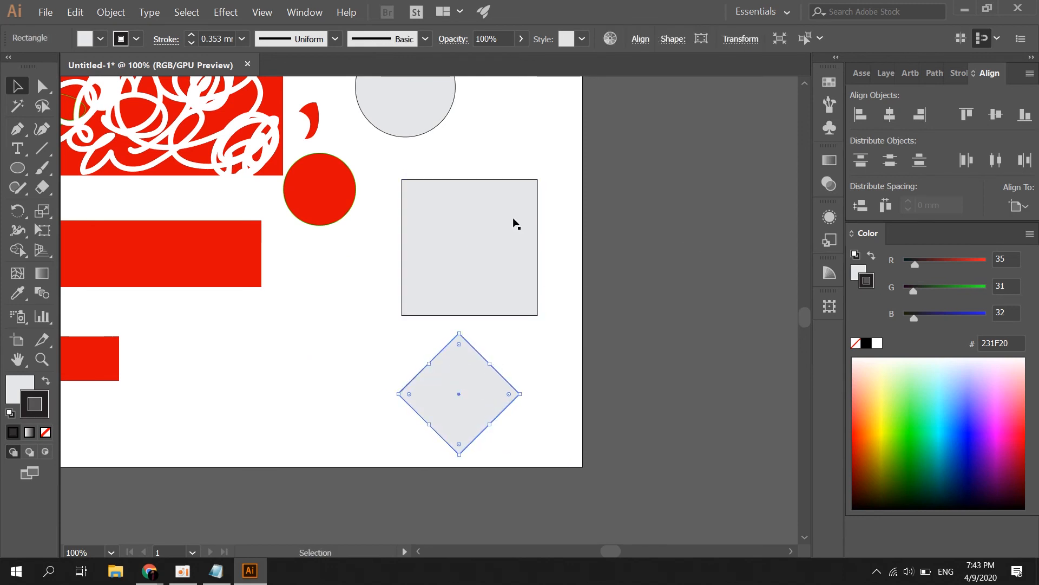
click(535, 347)
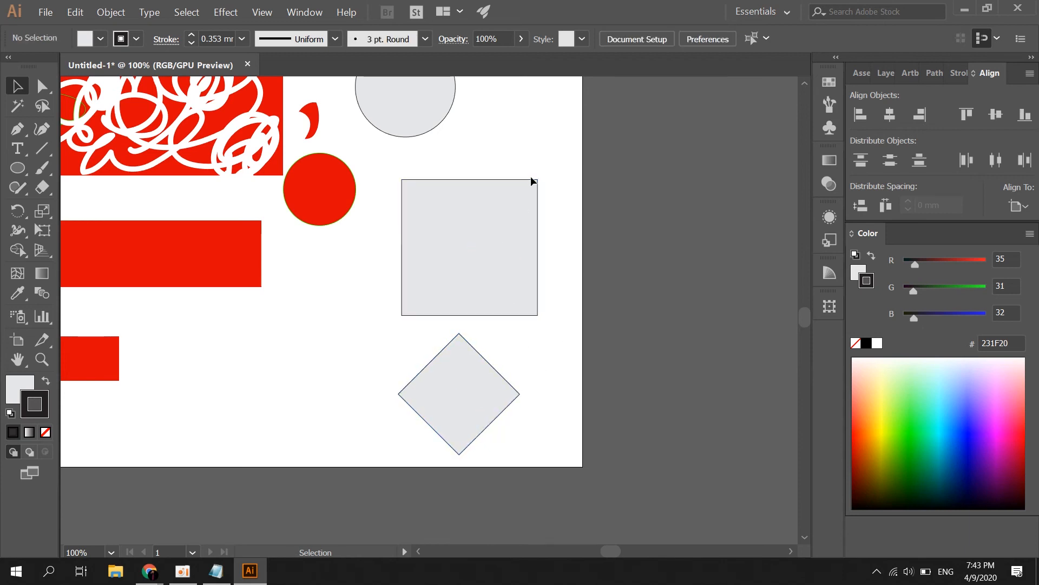
click(472, 401)
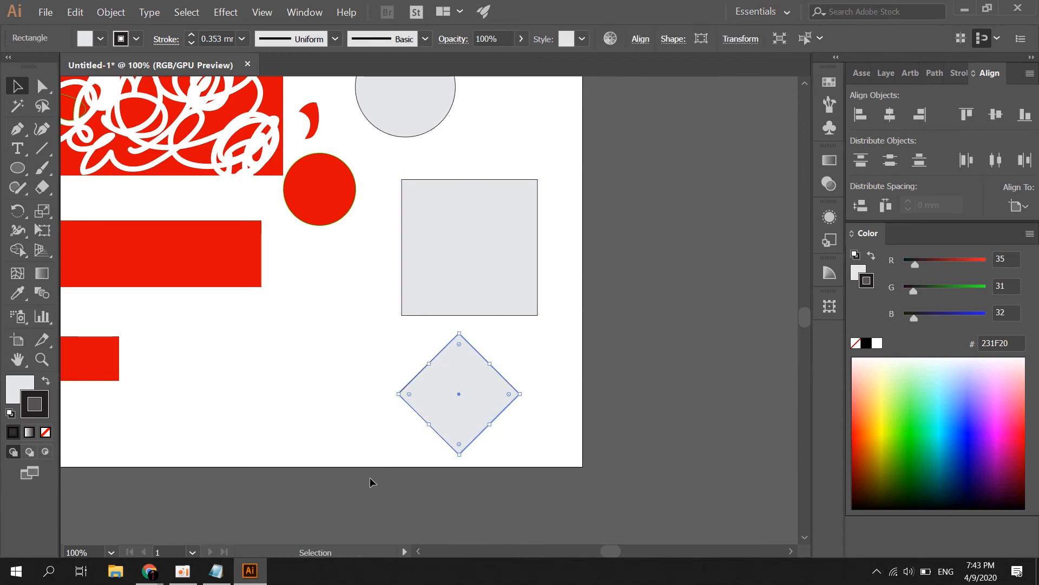
shift+click(461, 258)
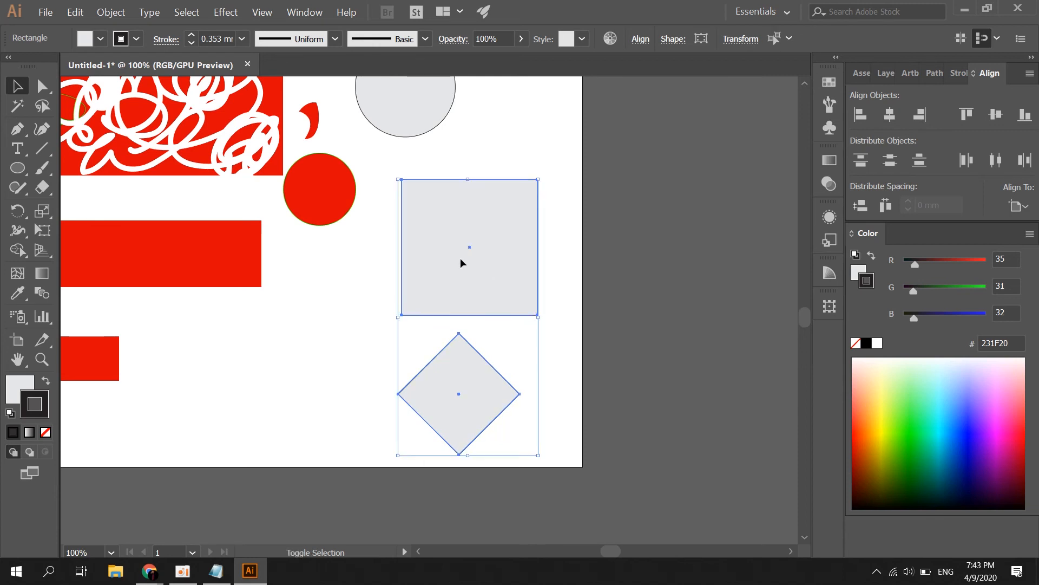
click(891, 115)
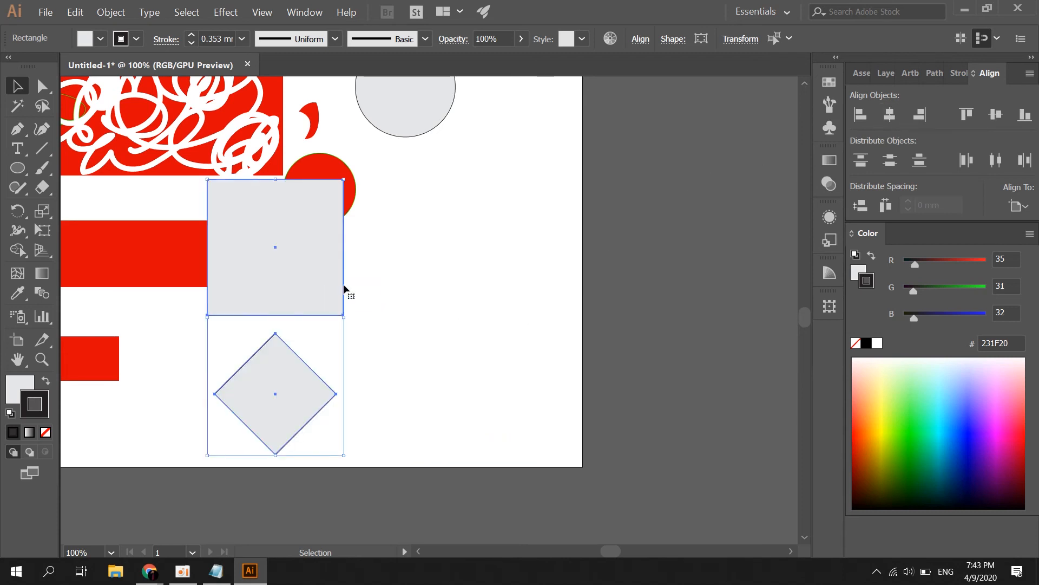
Drag the aligned square and diamond back to the artboard's right side
drag(289, 222, 473, 209)
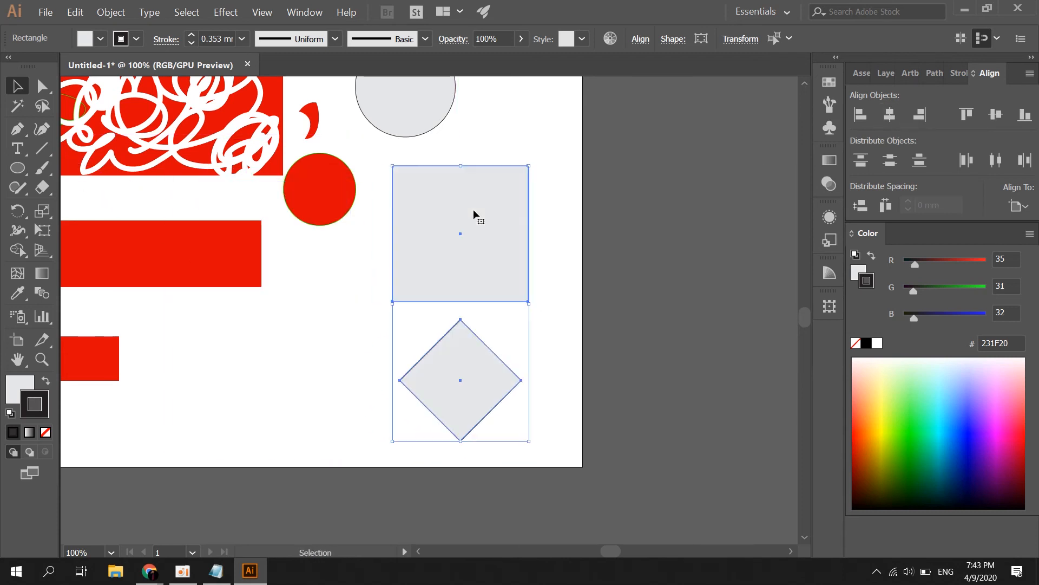
click(616, 187)
drag(610, 154, 385, 417)
click(649, 327)
drag(638, 140, 407, 371)
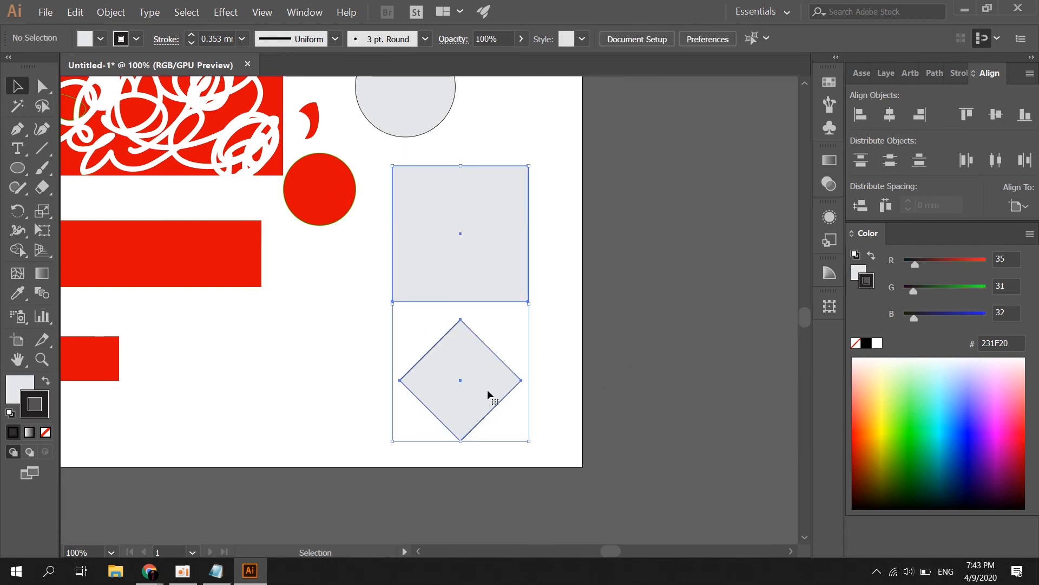
click(773, 258)
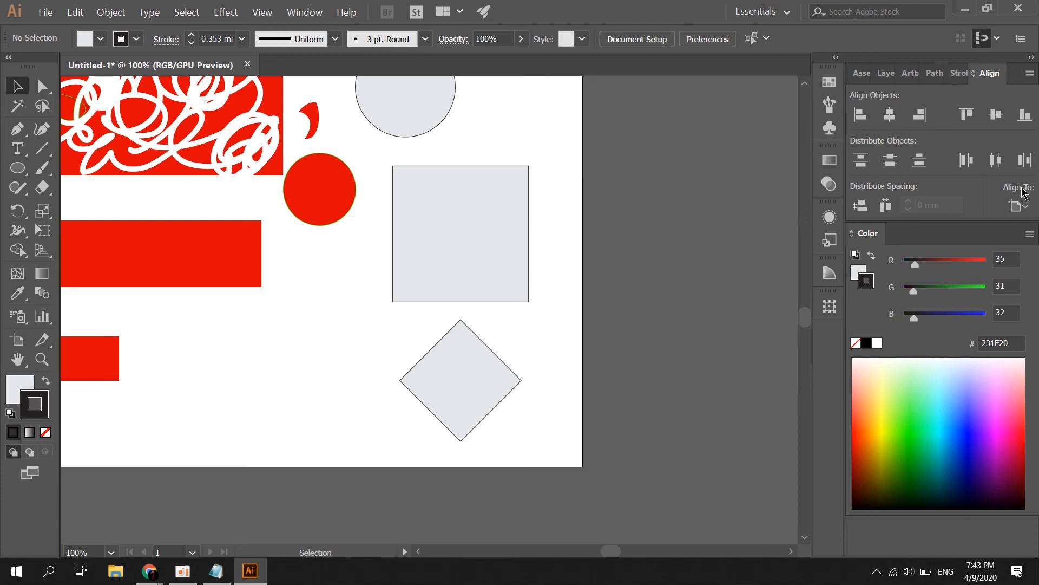
Set Align To to Align to Selection in the Align panel
click(1018, 206)
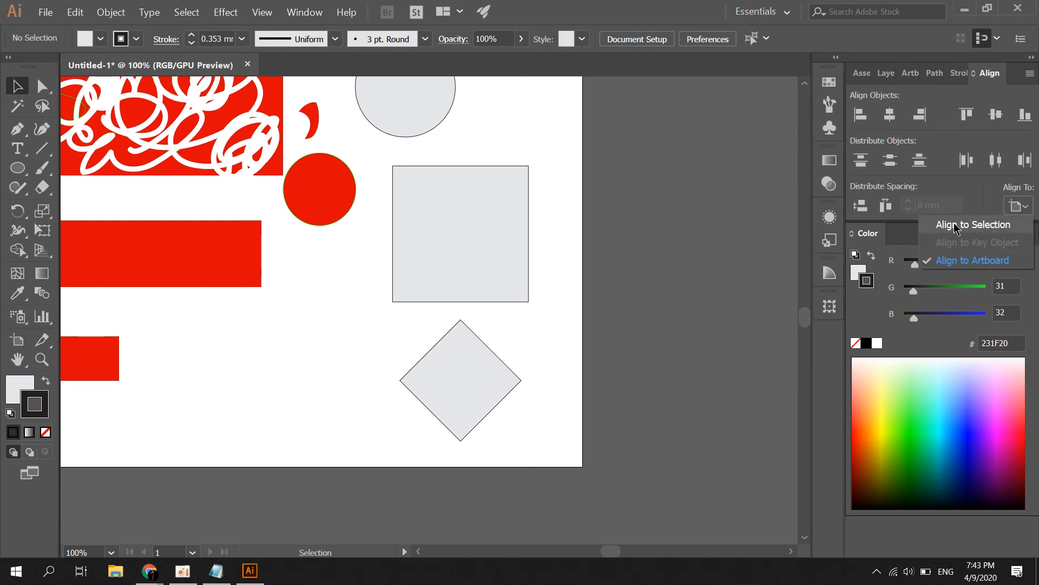
click(956, 227)
click(1018, 206)
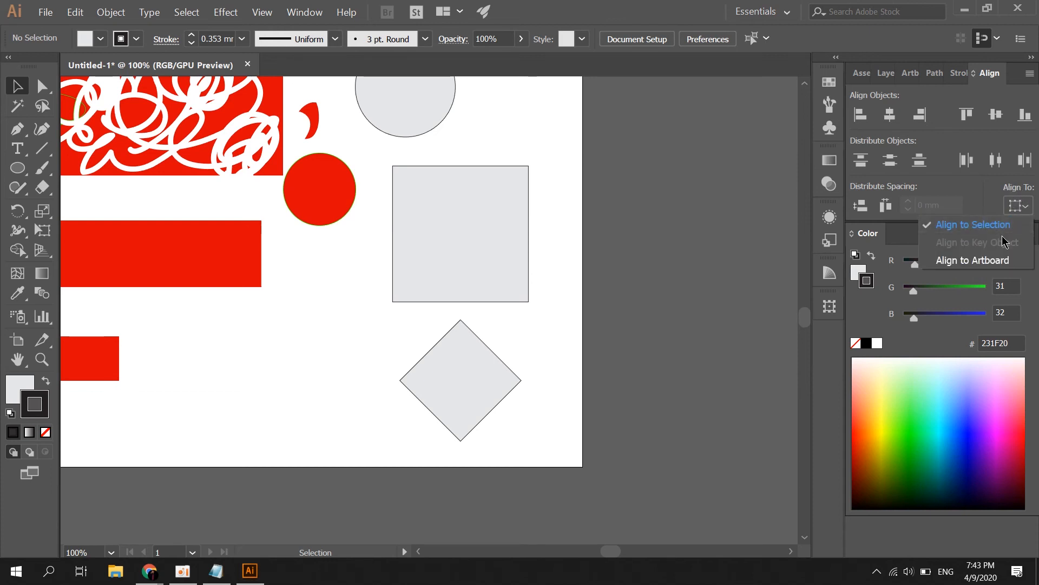
click(516, 241)
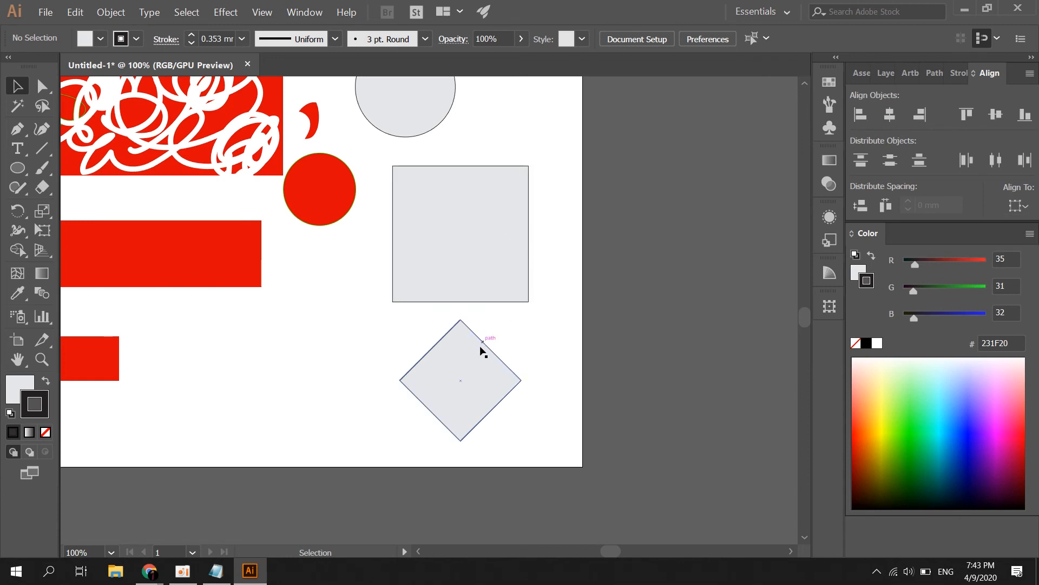
Centre the grey diamond and circle horizontally on each other
click(472, 374)
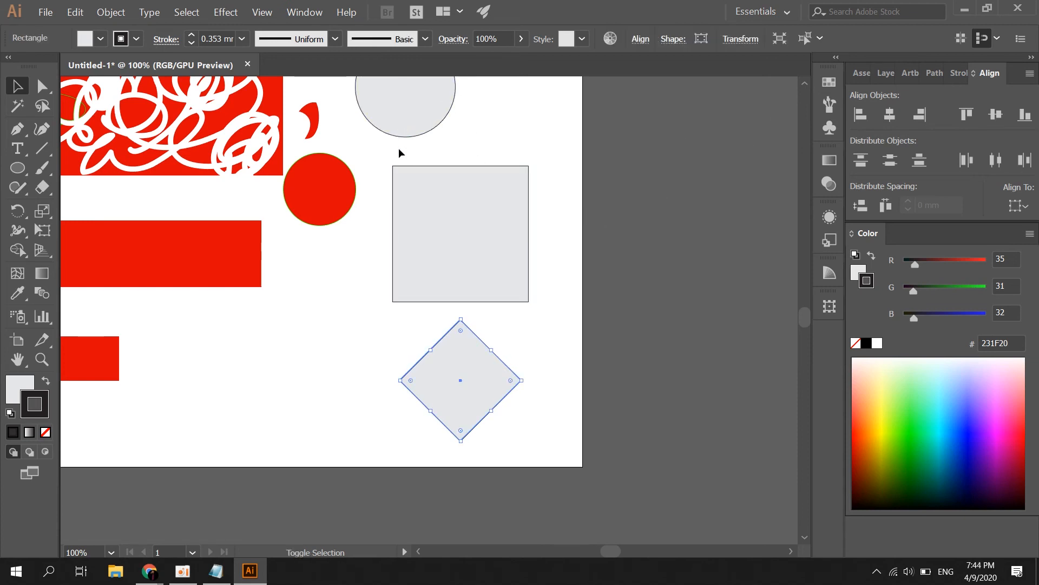
shift+click(399, 128)
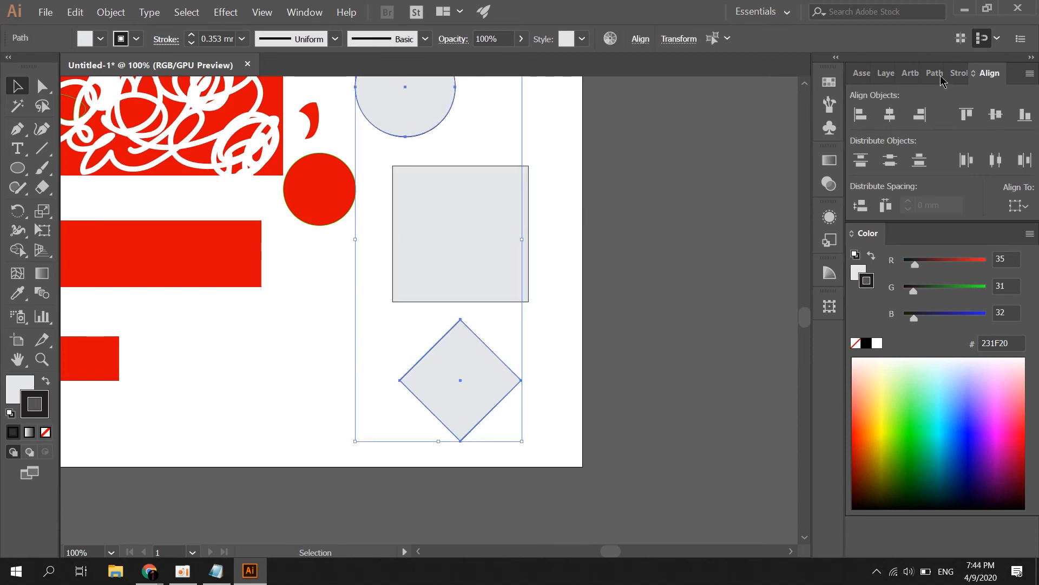
click(889, 114)
click(666, 189)
Nudge the grey square slightly upward
scroll(554, 163, up, 3)
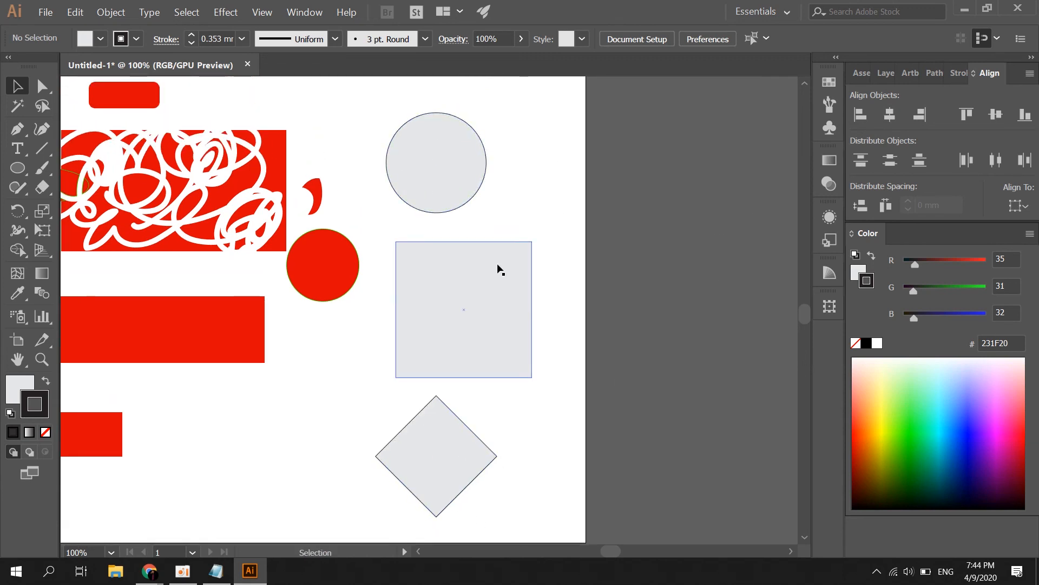
drag(492, 304, 494, 279)
click(638, 270)
click(728, 228)
click(482, 386)
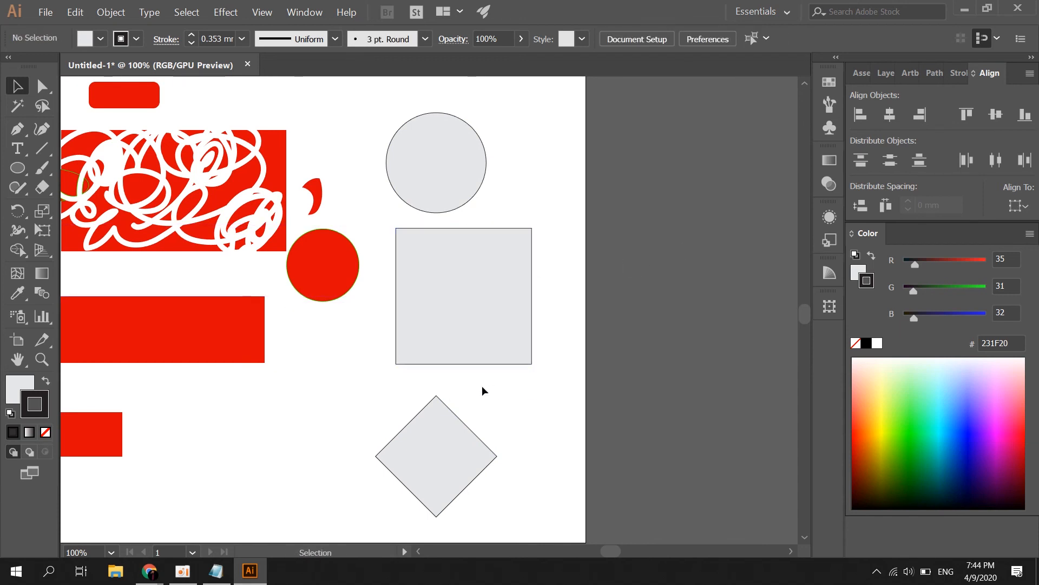
Select the diamond, square and circle and centre them horizontally
click(424, 447)
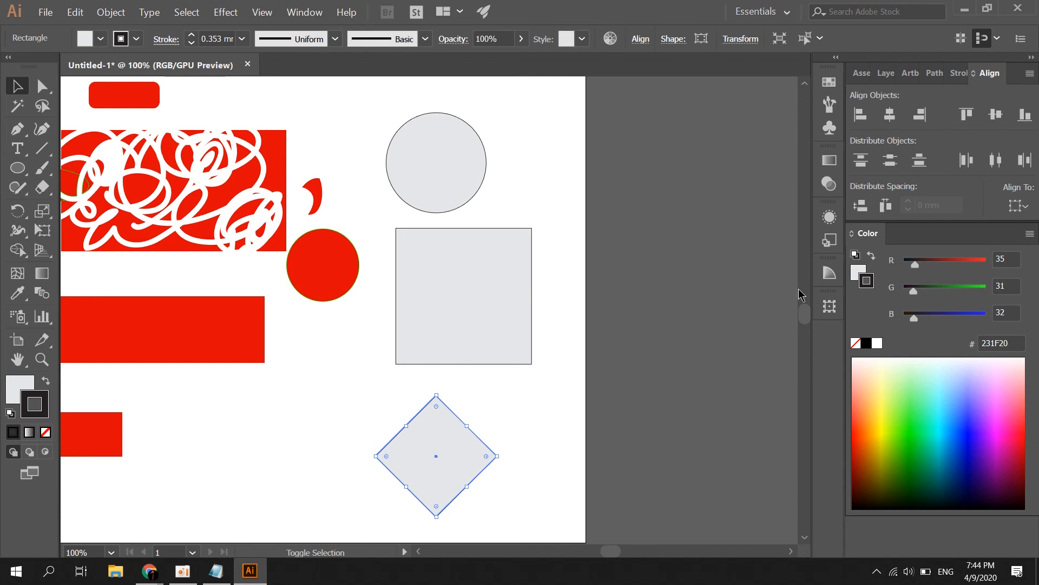
shift+click(450, 311)
shift+click(449, 174)
click(890, 114)
click(595, 225)
Nudge the diamond up, then test right-edge alignment and finish with the three shapes centred horizontally
scroll(555, 250, down, 4)
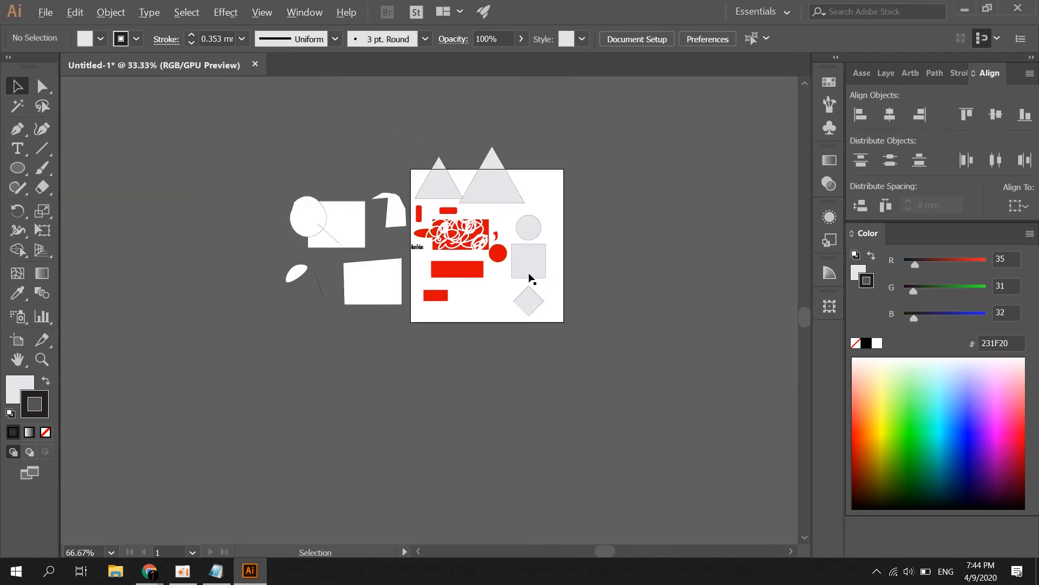
scroll(526, 279, up, 3)
scroll(664, 158, up, 3)
scroll(664, 158, down, 2)
drag(472, 393, 471, 383)
shift+click(547, 242)
shift+click(513, 149)
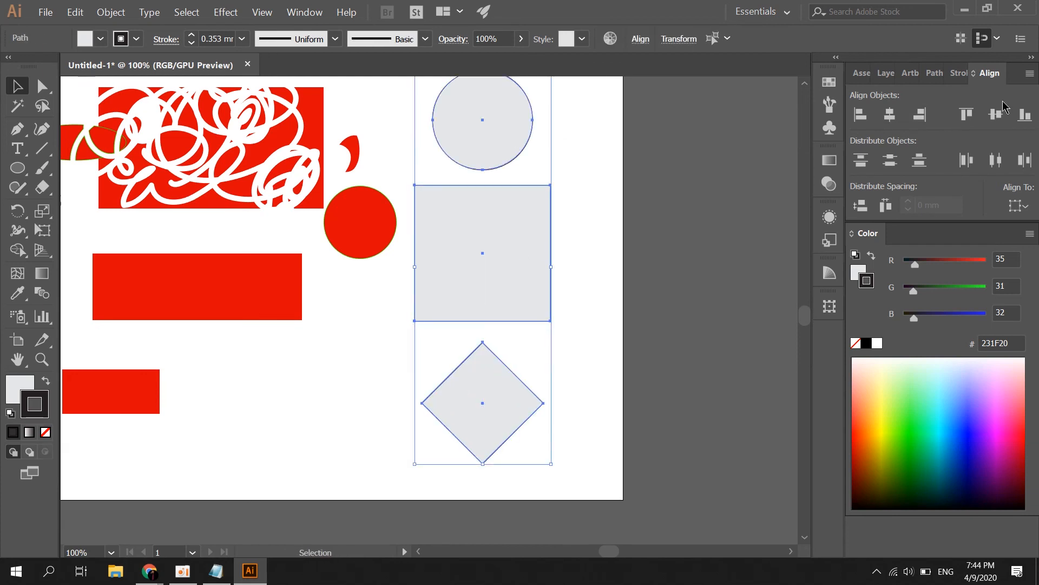
click(920, 114)
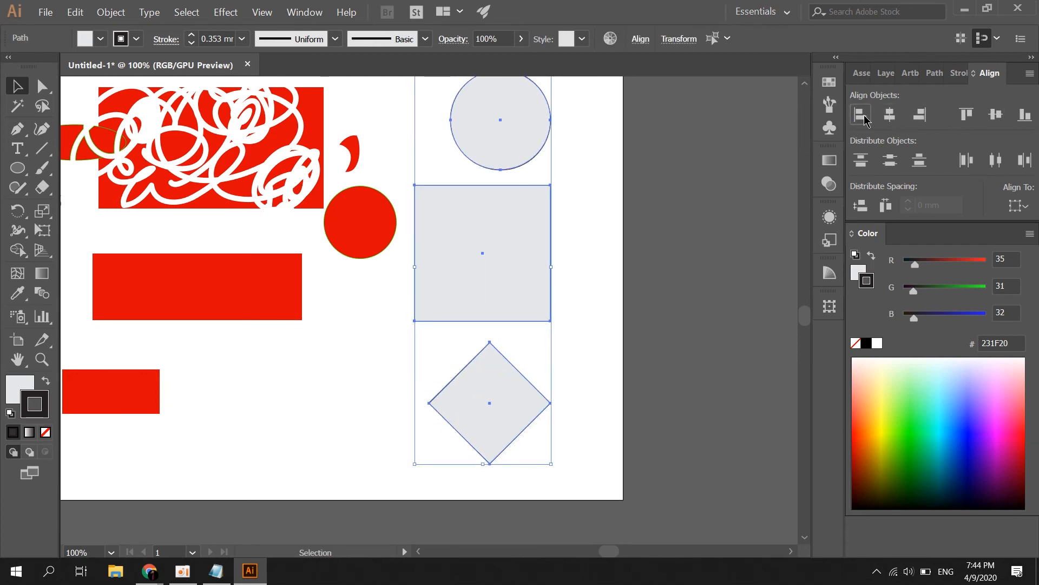
click(888, 114)
click(920, 113)
click(880, 114)
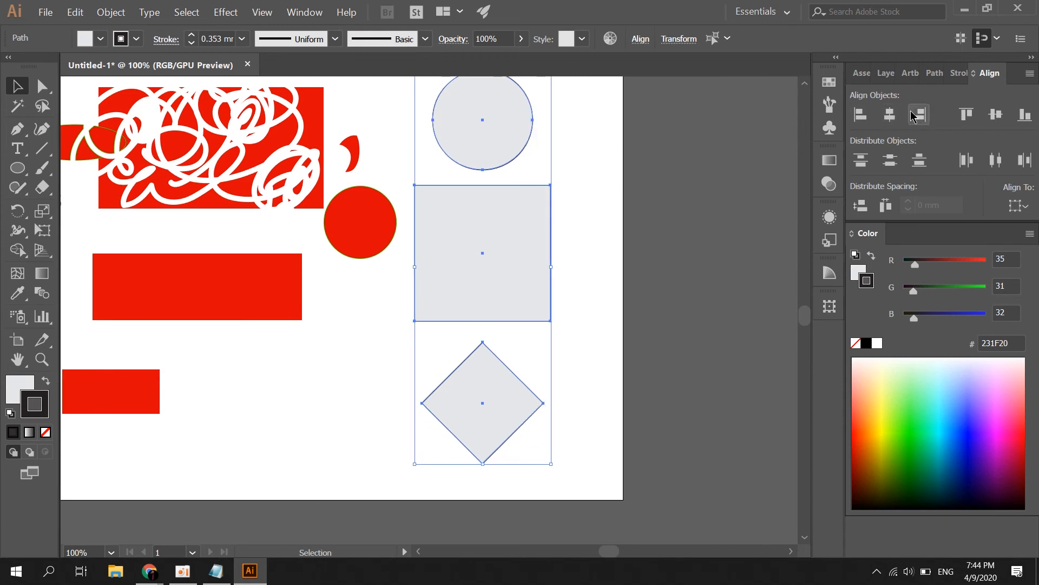
click(920, 114)
click(890, 113)
click(630, 213)
Move the diamond off the artboard's right side and the circle up to the top-right edge
scroll(630, 213, down, 2)
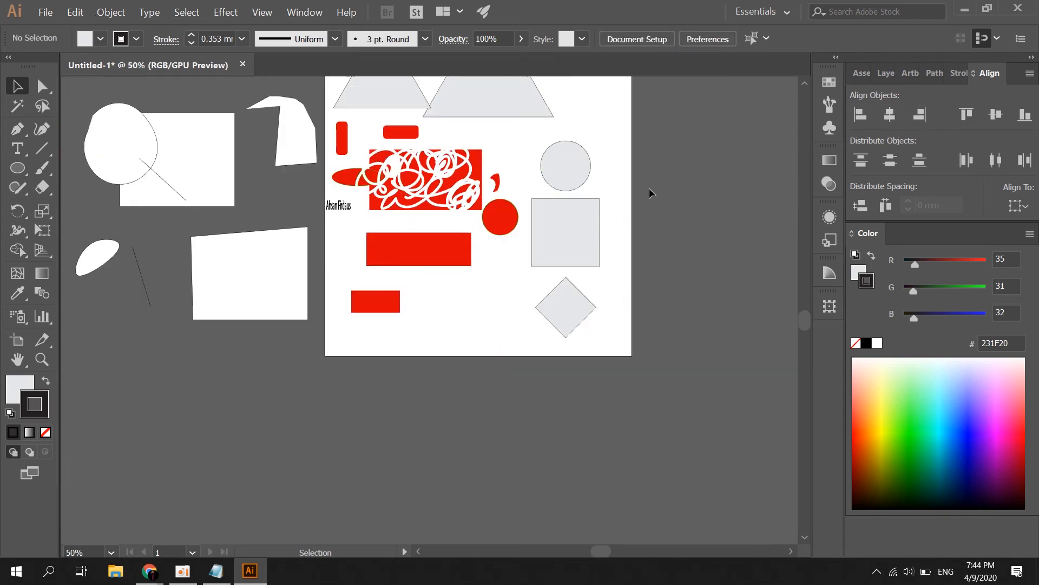
drag(582, 320, 733, 260)
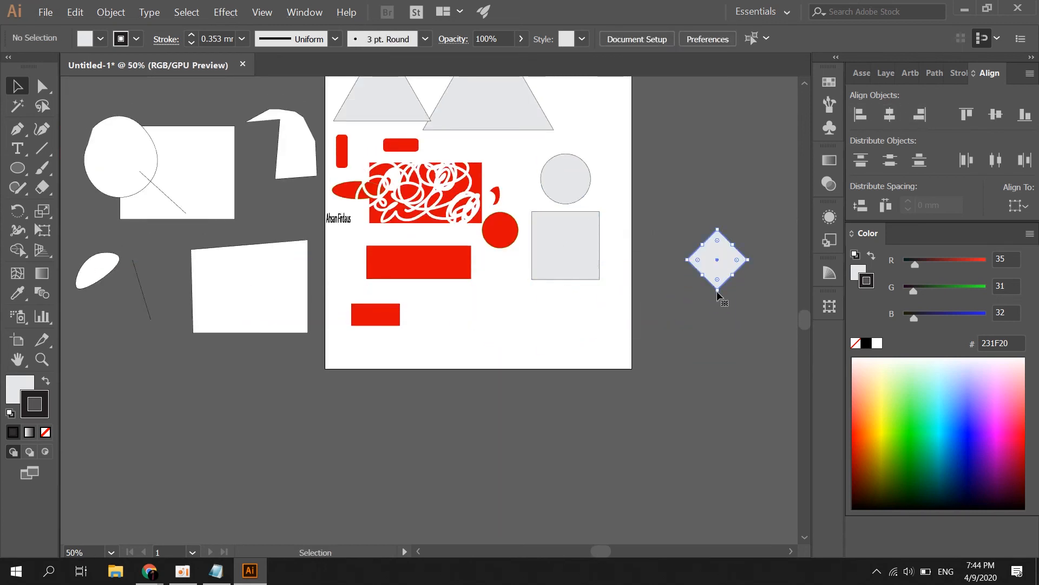
click(534, 281)
drag(703, 169, 559, 225)
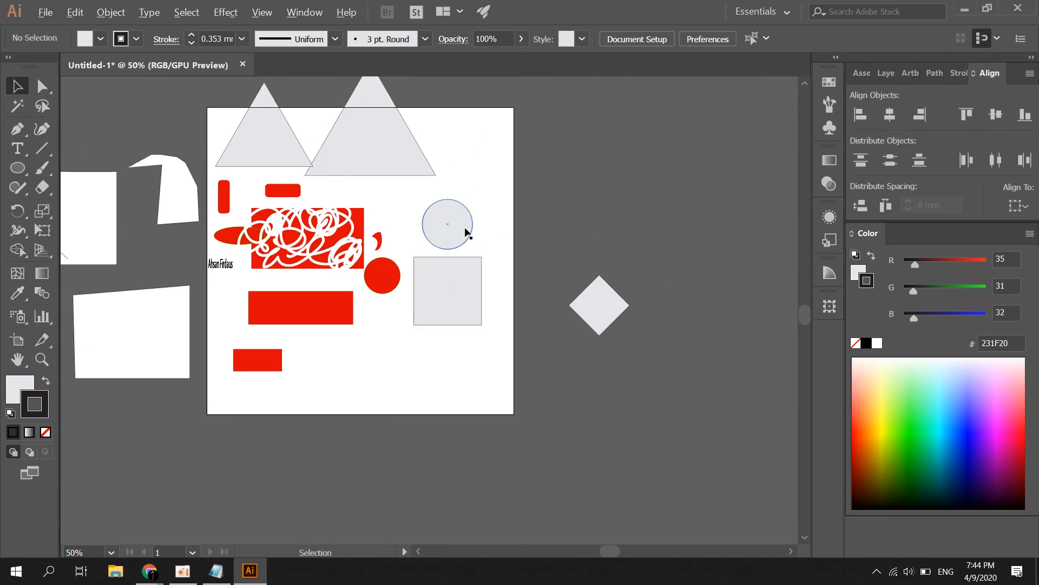
scroll(503, 237, up, 2)
drag(412, 208, 499, 145)
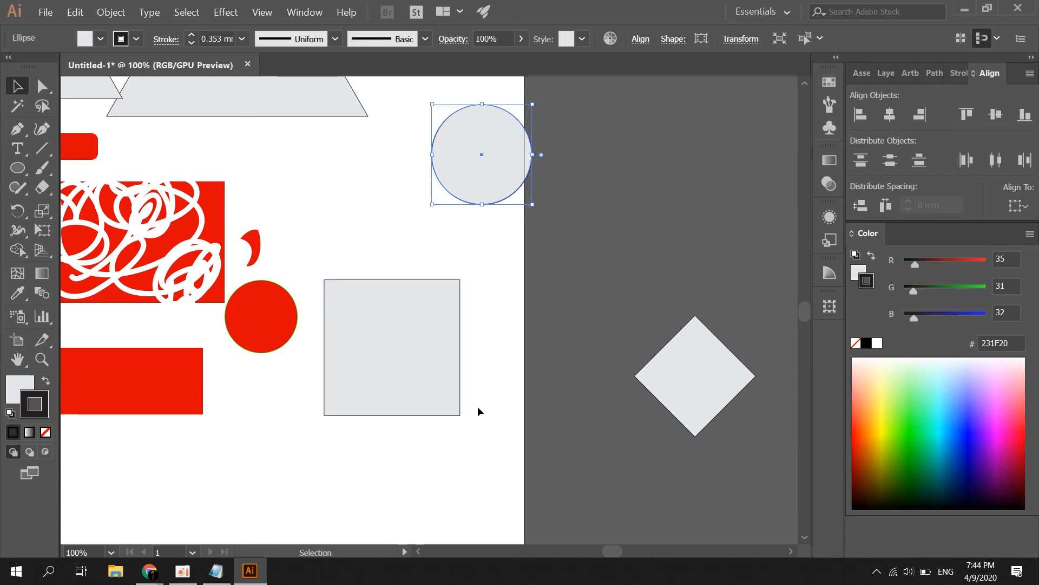
Select the diamond together with the grey square
click(682, 361)
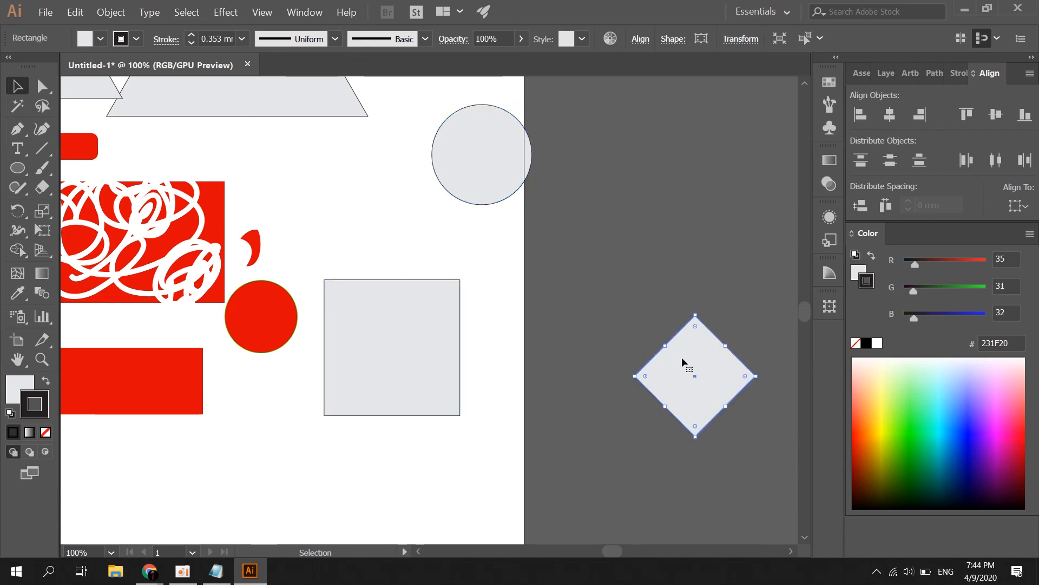
click(606, 308)
click(688, 386)
click(606, 275)
click(675, 363)
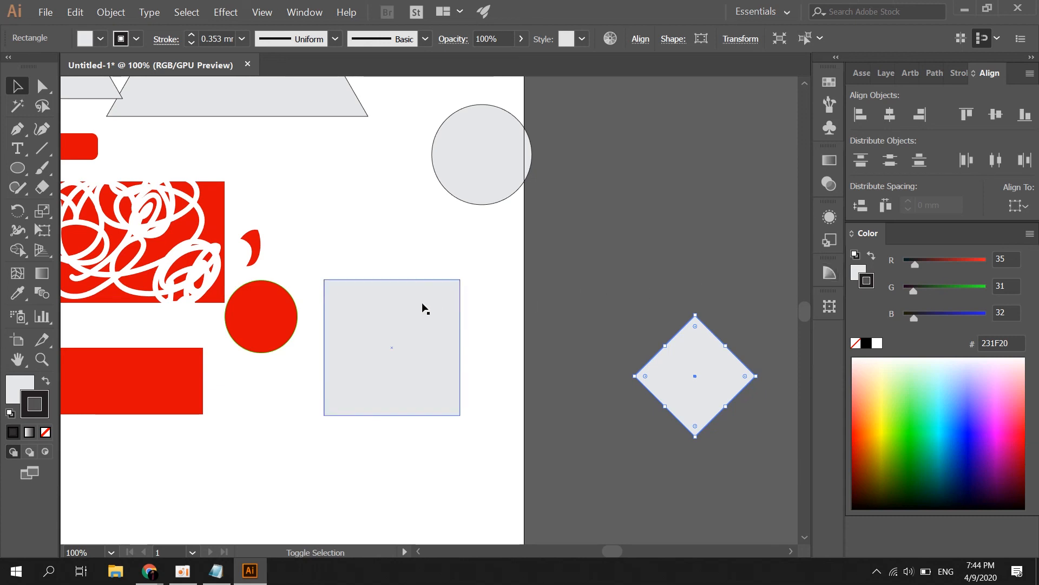
shift+click(382, 337)
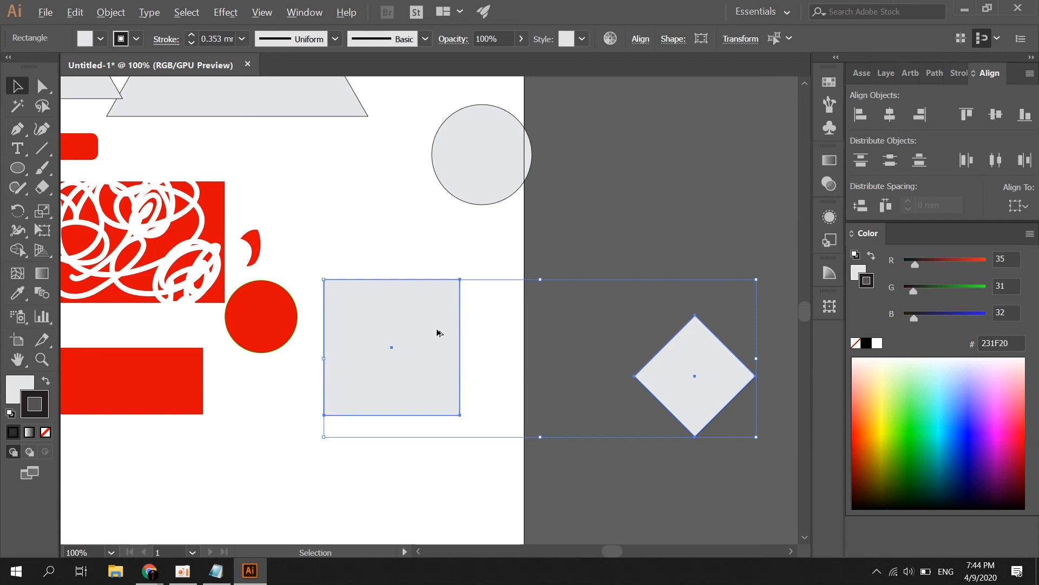
With the square as key object, try the align buttons and centre the diamond vertically and horizontally on it
click(367, 304)
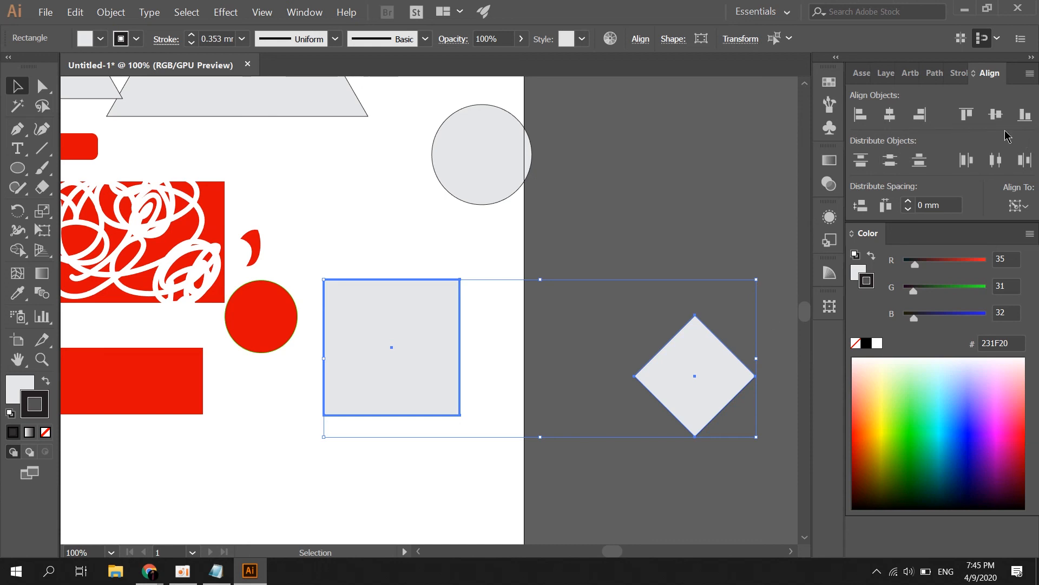
click(971, 118)
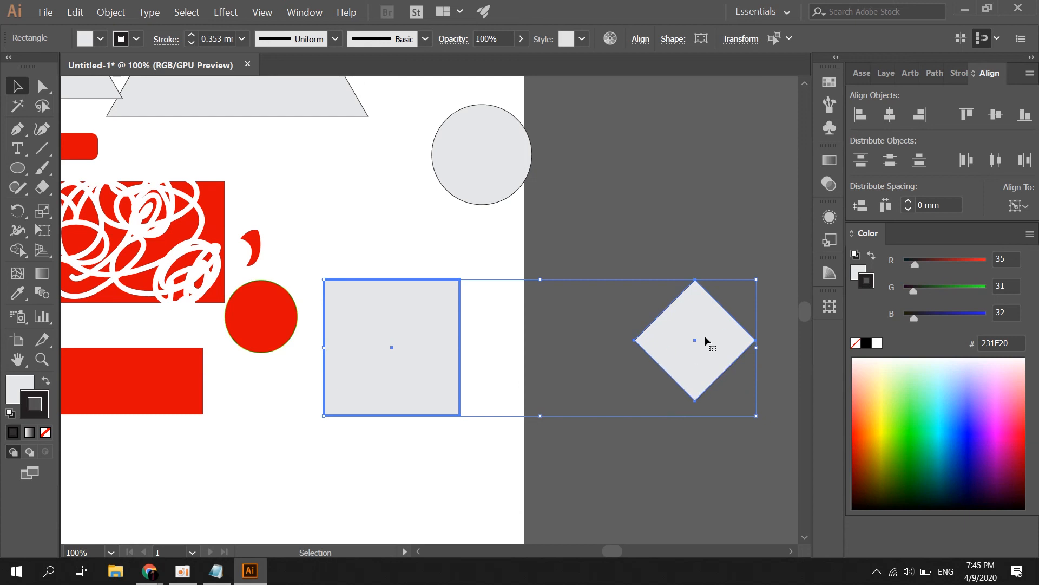
click(1022, 121)
click(995, 116)
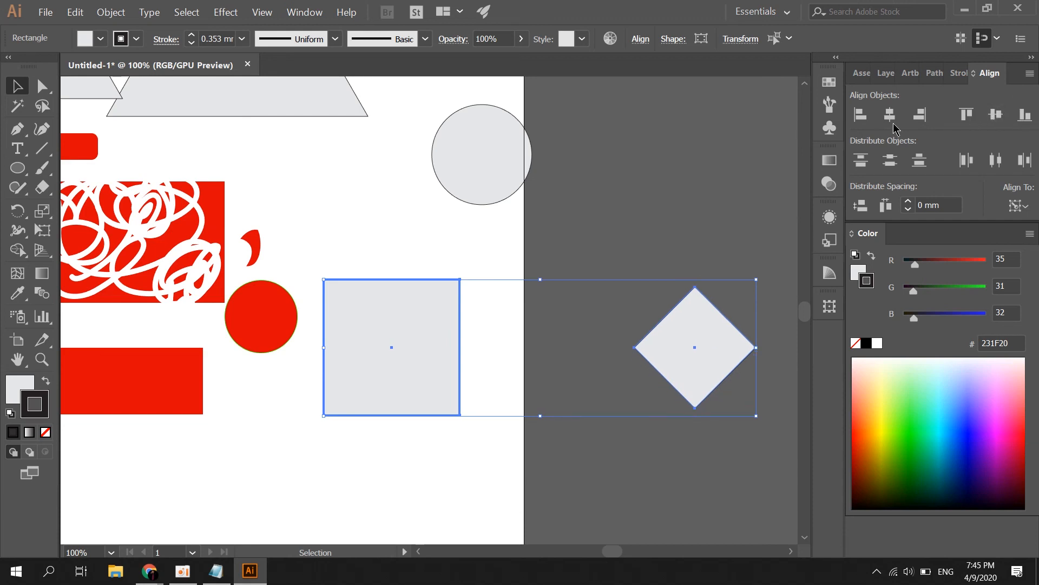
click(863, 120)
click(920, 116)
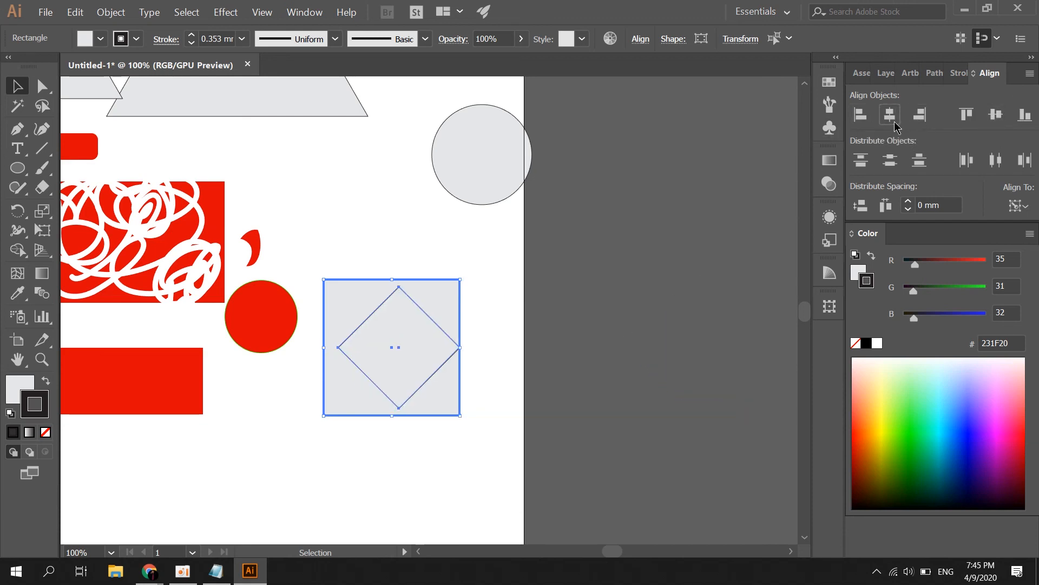
click(894, 124)
click(563, 323)
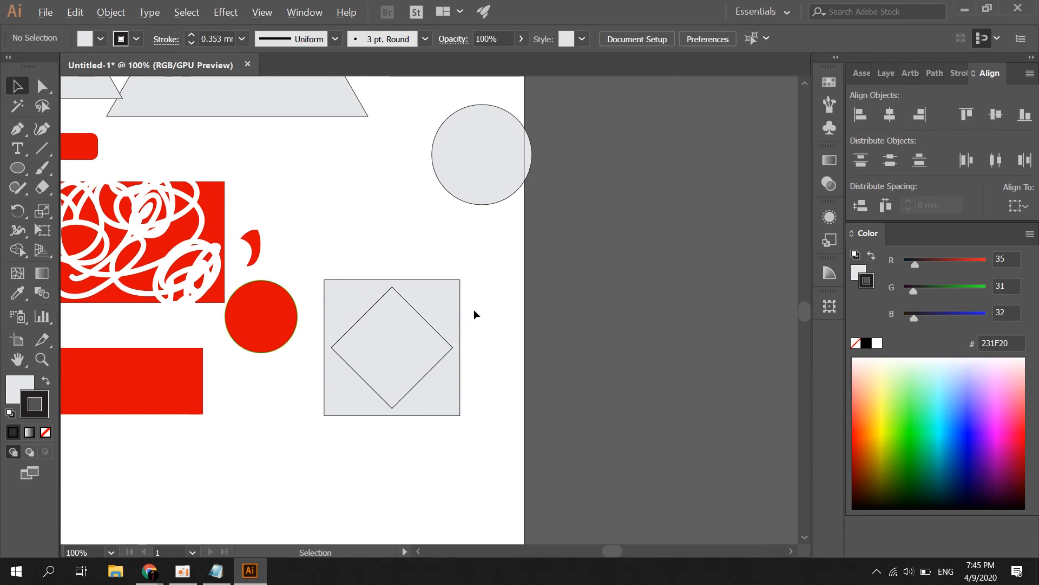
scroll(474, 314, down, 1)
Pull the diamond out of the square and set Align To to Align to Artboard
drag(409, 328, 526, 310)
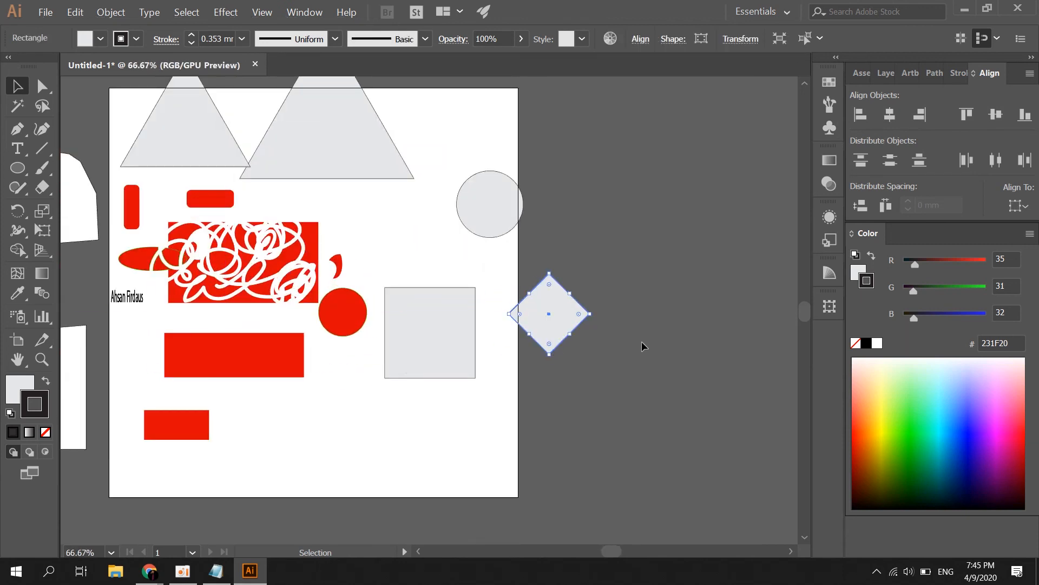
drag(612, 274, 483, 358)
click(1016, 206)
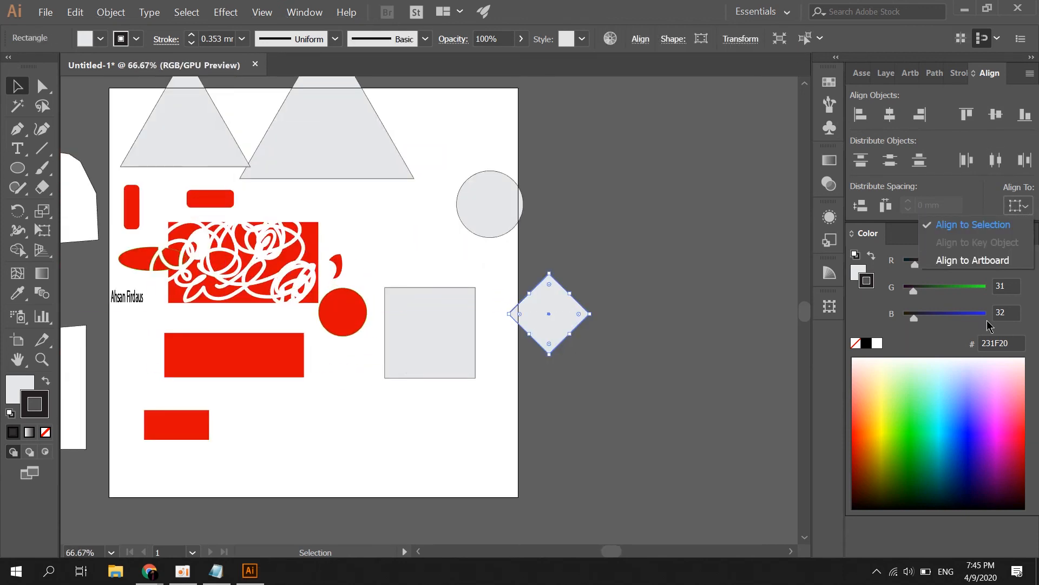
click(933, 267)
Centre the diamond horizontally and vertically on the artboard
click(578, 268)
scroll(563, 302, down, 3)
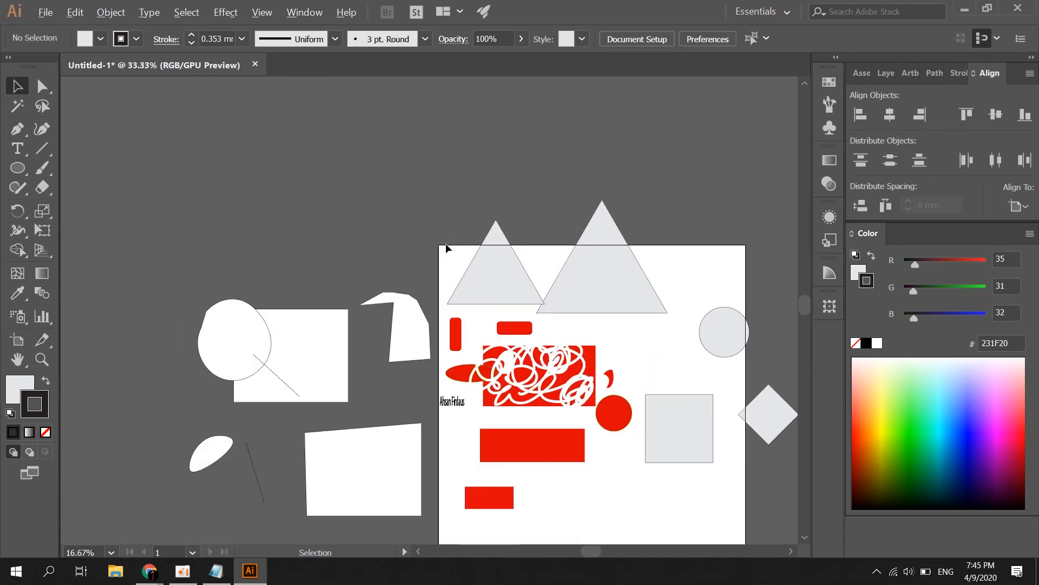
drag(606, 418, 609, 419)
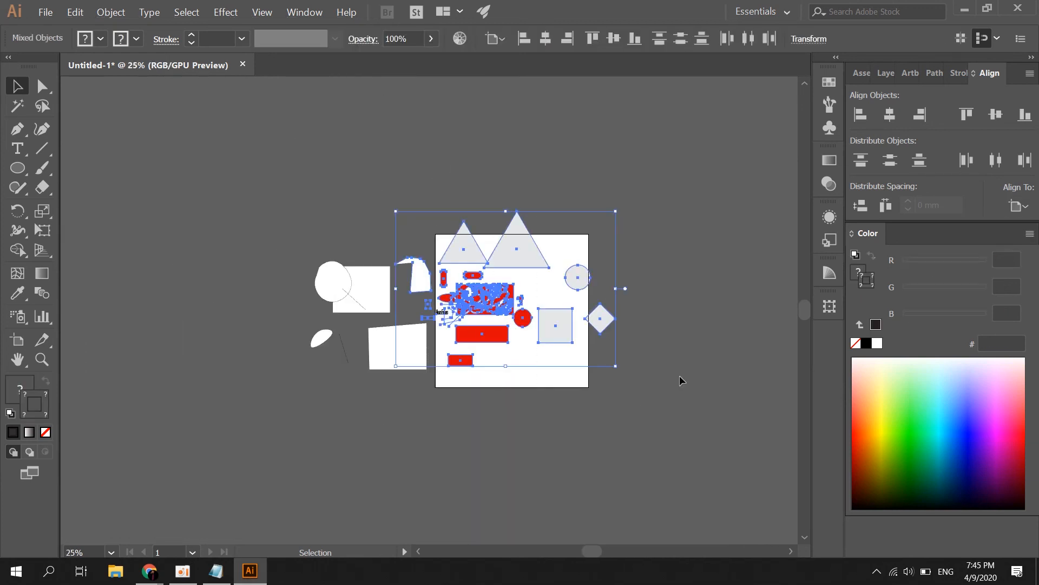
click(680, 375)
scroll(593, 324, up, 3)
click(590, 323)
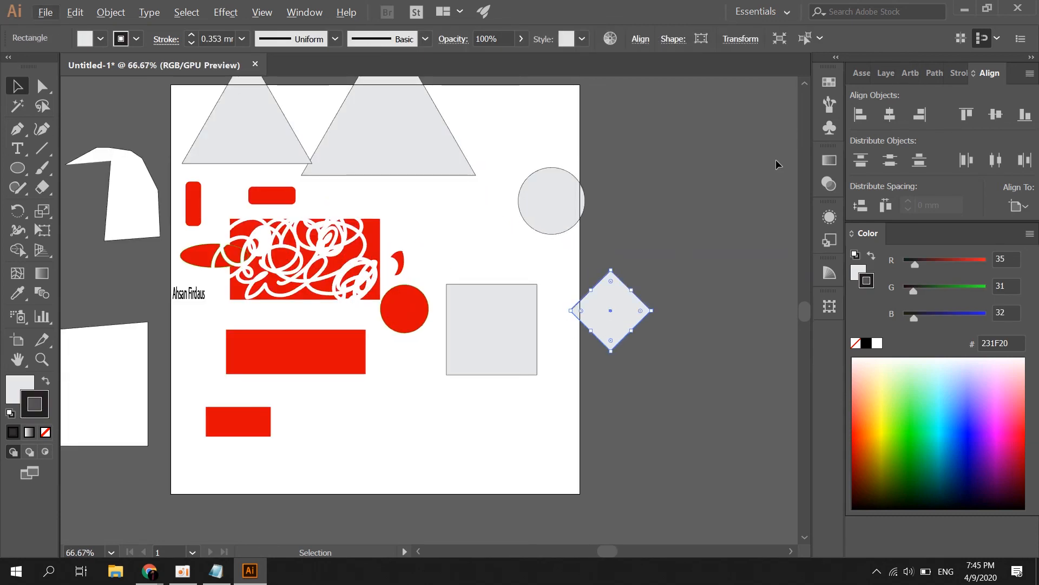
click(889, 114)
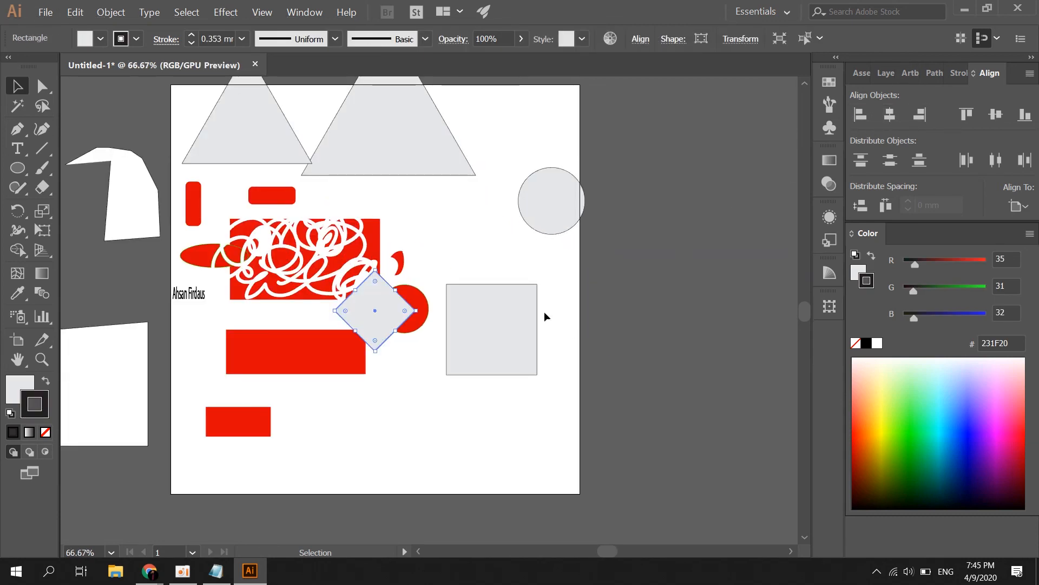
click(998, 114)
click(620, 286)
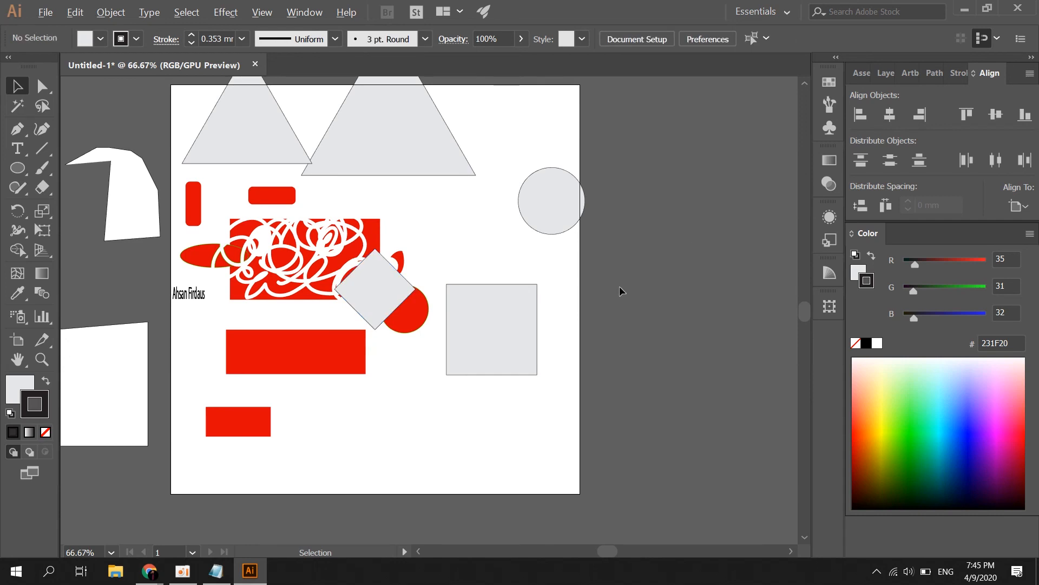
Move the diamond off the artboard to the right
scroll(619, 285, down, 3)
drag(527, 292, 676, 289)
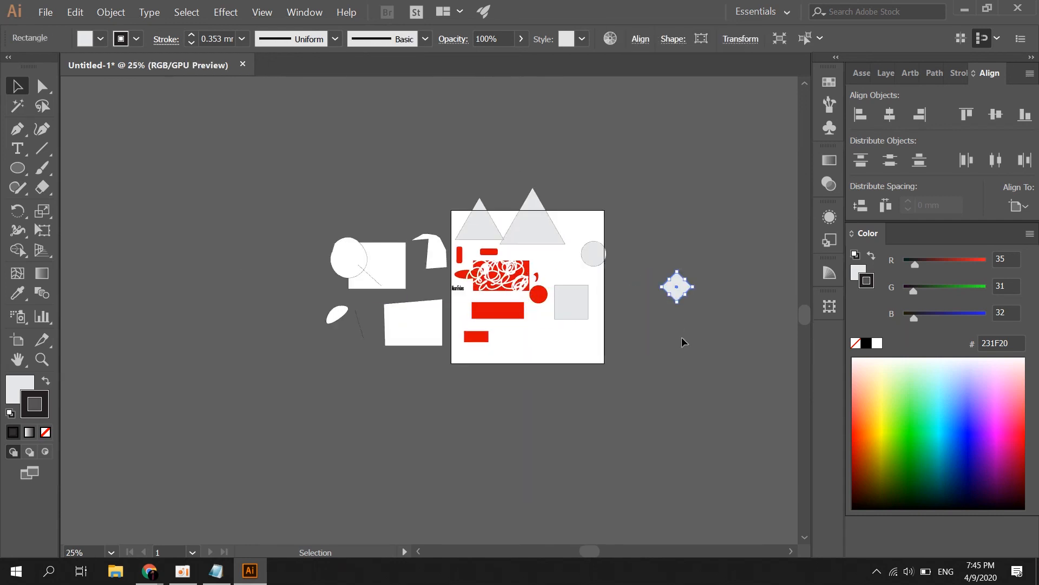
click(681, 337)
scroll(645, 300, up, 2)
scroll(635, 235, up, 1)
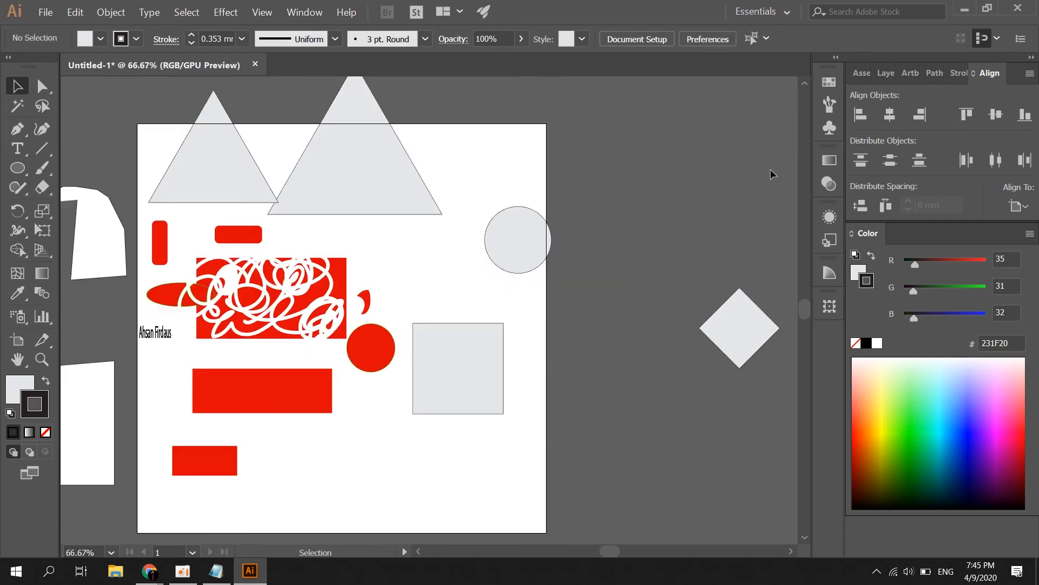
scroll(660, 286, down, 2)
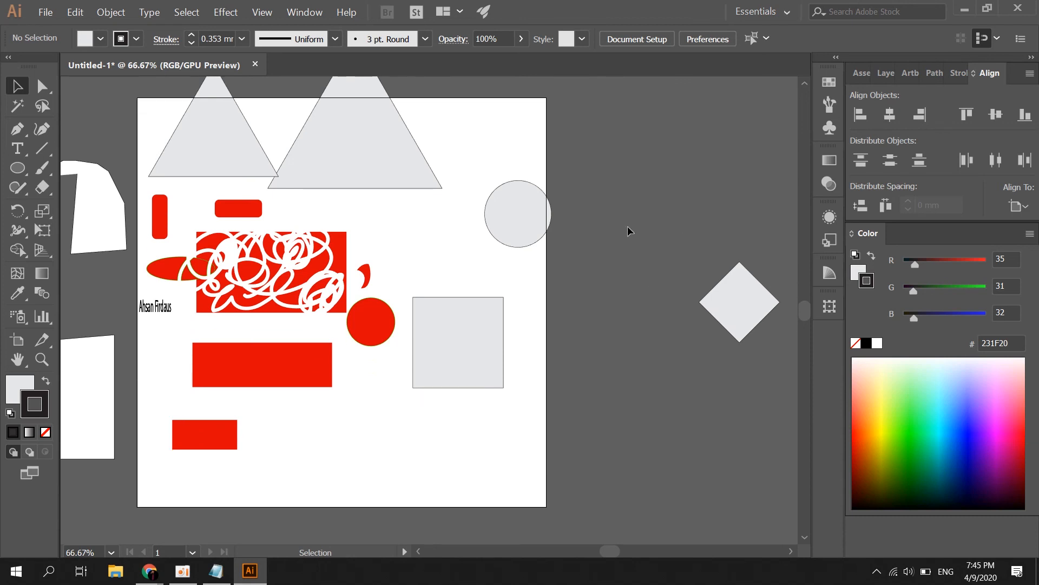
scroll(631, 225, down, 3)
scroll(605, 193, up, 2)
Reposition the diamond so it overlaps the grey square's right edge
drag(676, 263, 595, 260)
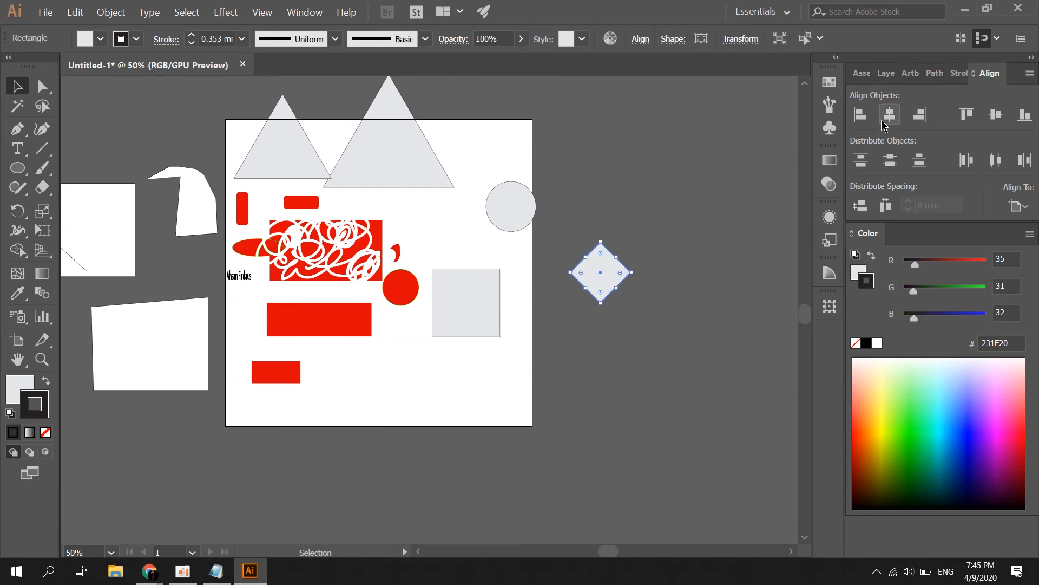
scroll(483, 381, up, 2)
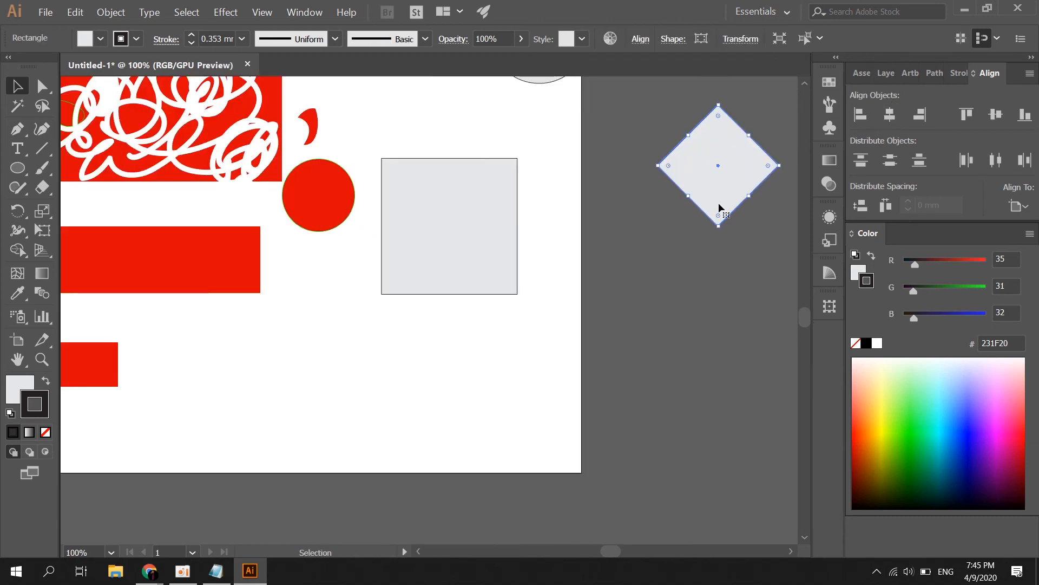
drag(719, 204, 540, 273)
click(645, 148)
drag(548, 232, 594, 233)
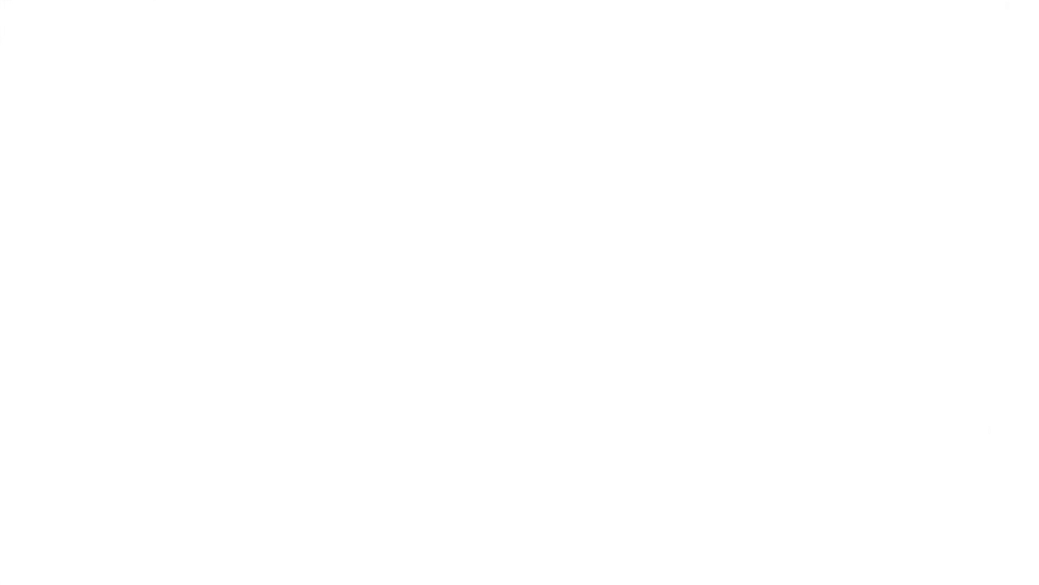